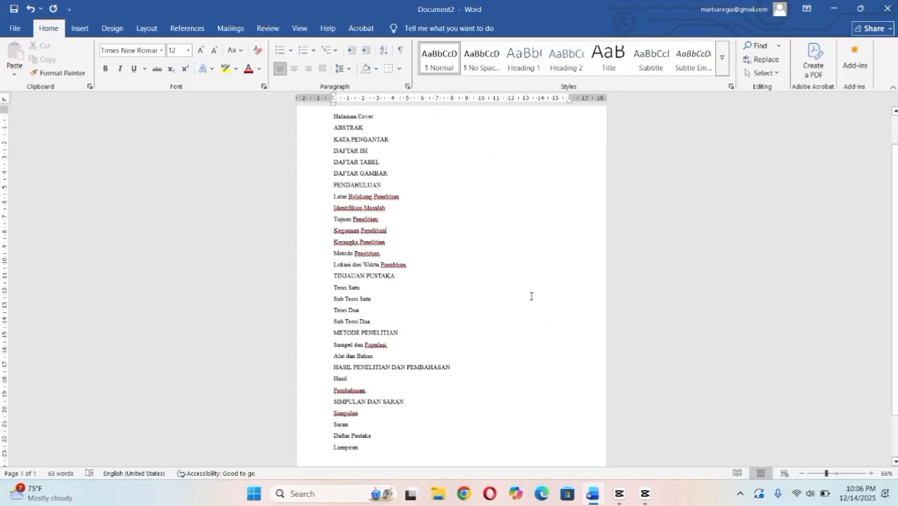
# Apply the multilevel list linked to headings (1 Heading 1, 1.1 Heading 2, 1.1.1 Heading 3) to the lines from ABSTRAK through Lampiran.
pyautogui.moveTo(330, 125); pyautogui.dragTo(402, 448)
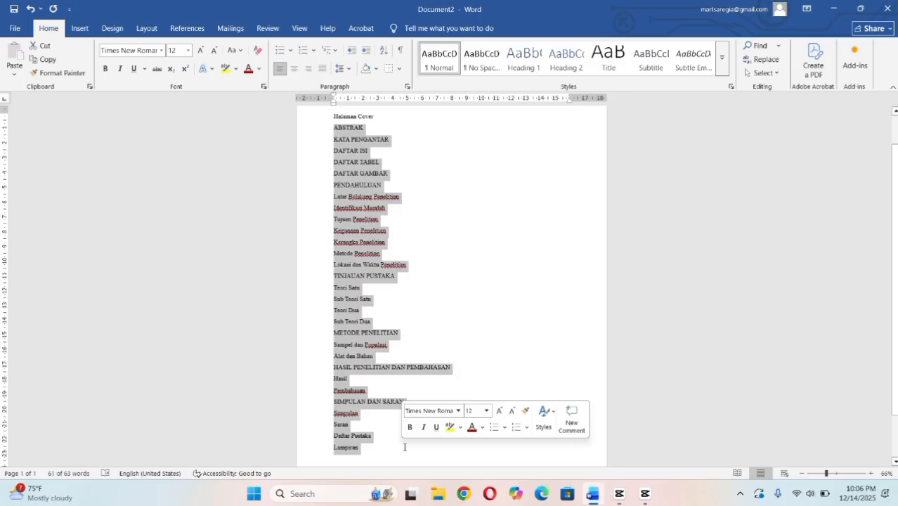
pyautogui.click(327, 56)
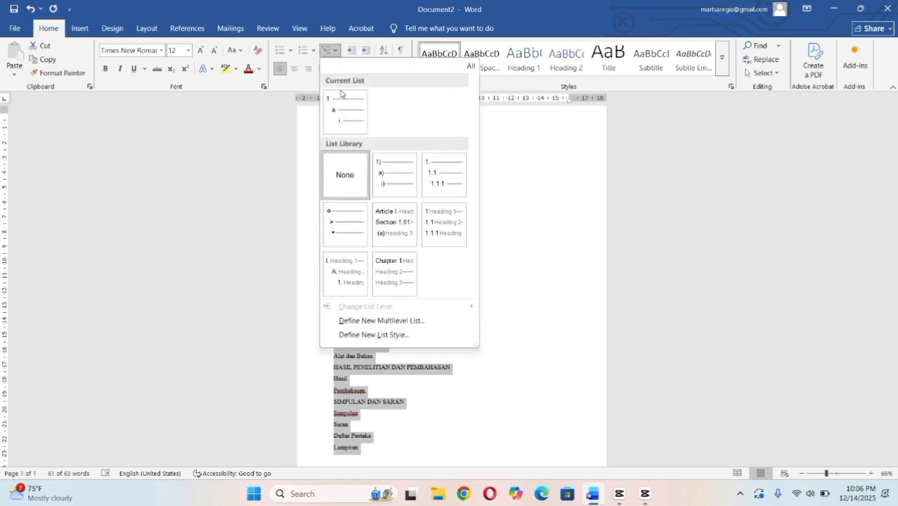
pyautogui.click(432, 237)
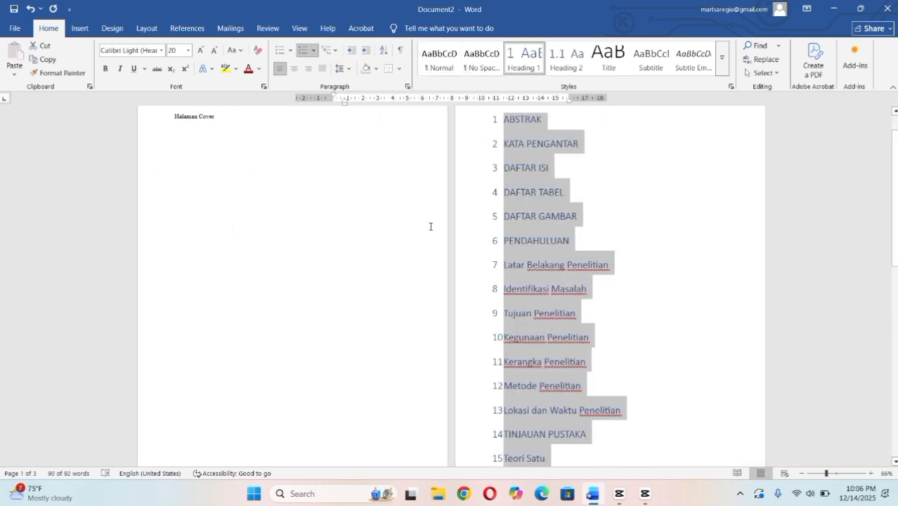
# Set the font size of the selected numbered headings to 12.
pyautogui.click(176, 50)
pyautogui.write('12')
pyautogui.press('Return')
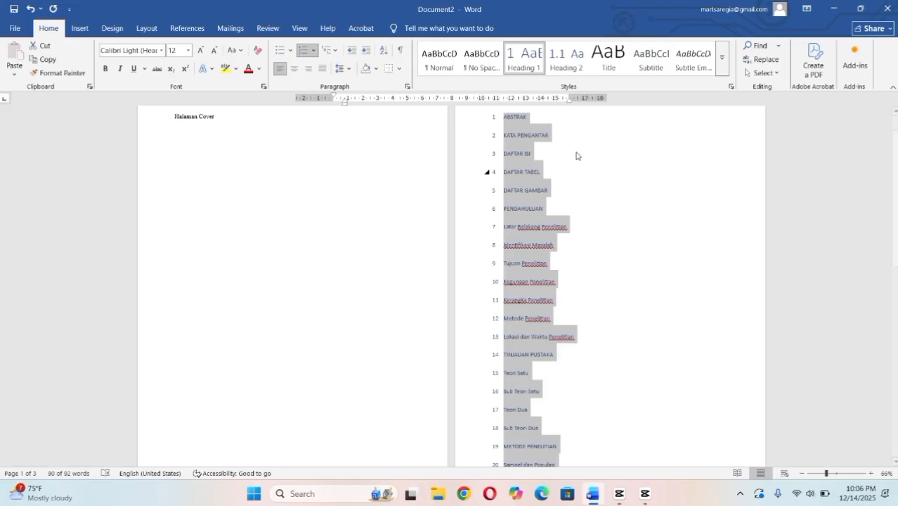
# Start defining a new multilevel list whose level 1 number format reads "BAB 1", with legal style numbering enabled.
pyautogui.click(338, 50)
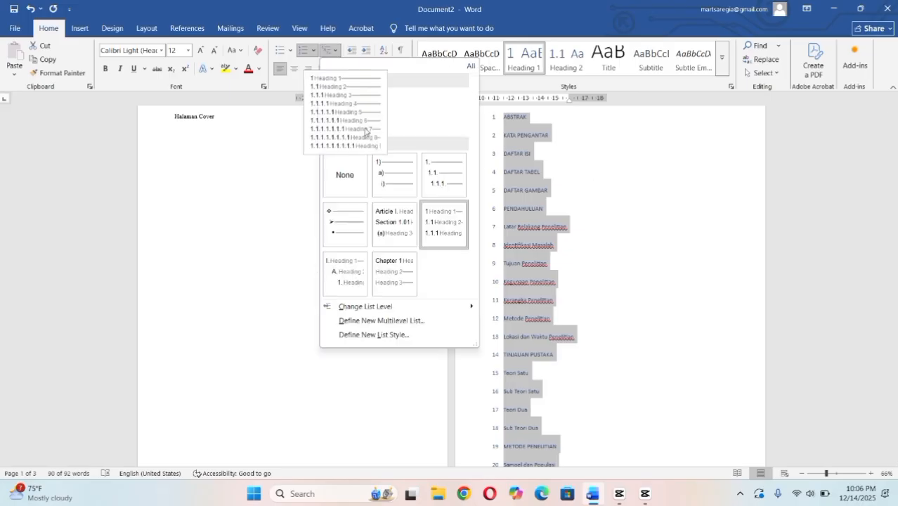
pyautogui.click(433, 323)
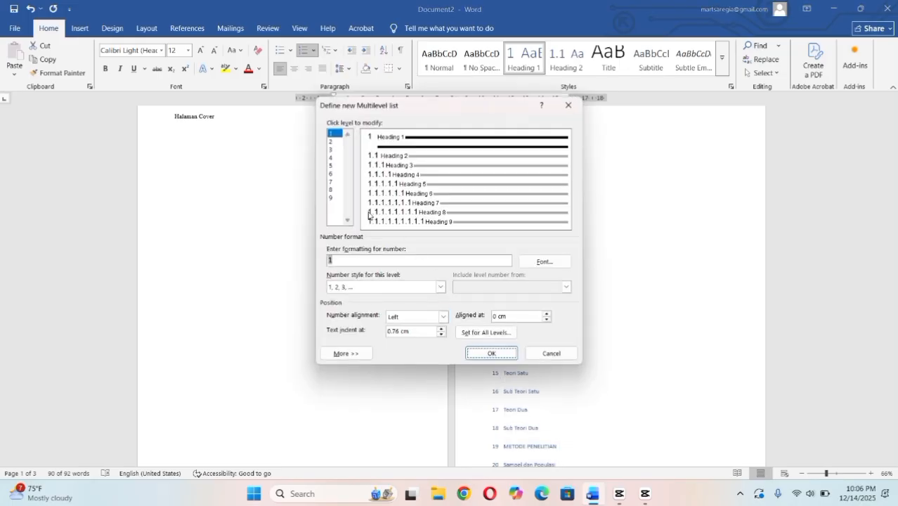
pyautogui.click(360, 354)
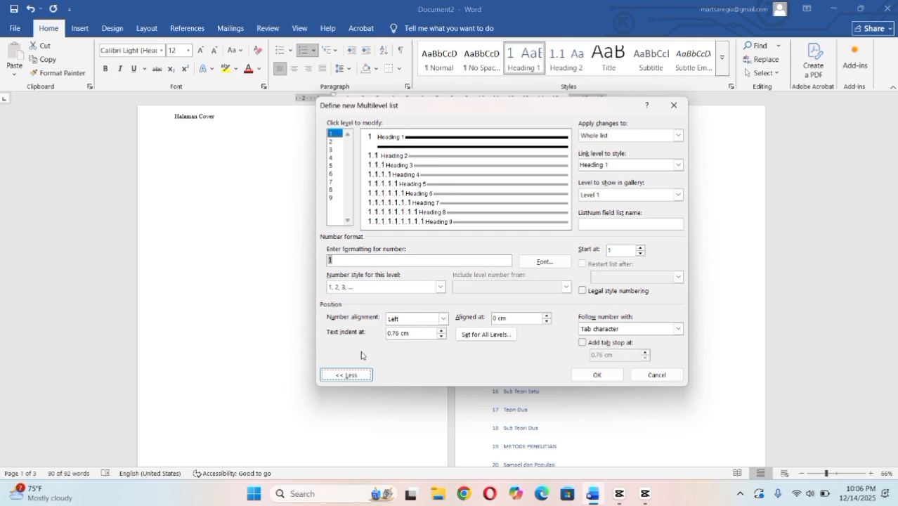
pyautogui.click(329, 260)
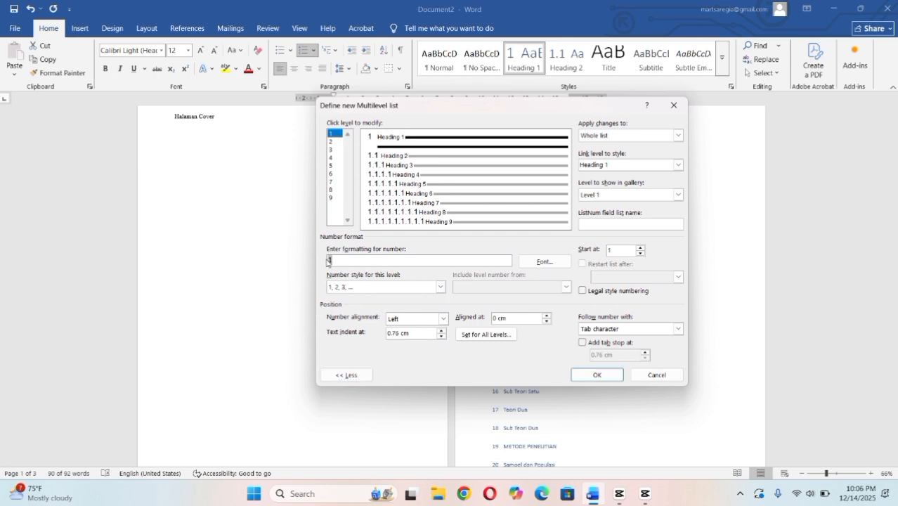
pyautogui.write('BAB')
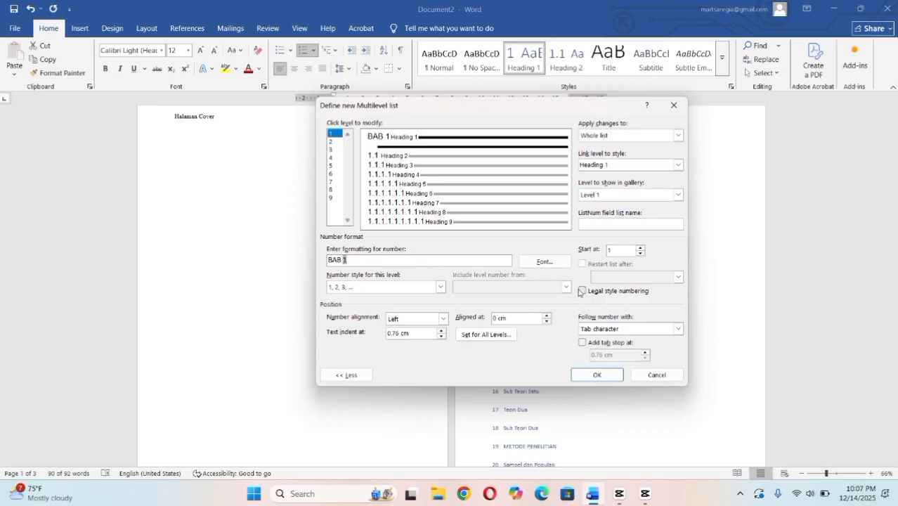
pyautogui.click(582, 291)
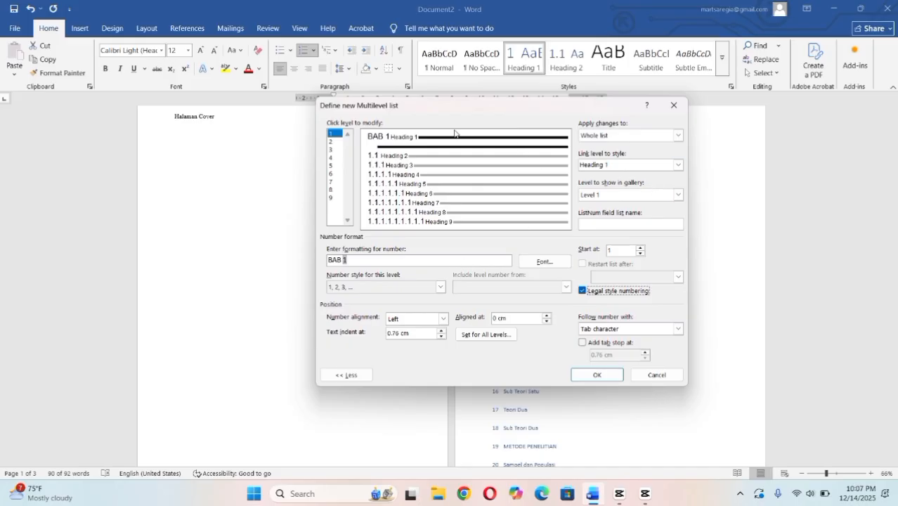
# Enable legal style numbering for levels 2, 3, 4 and 5 of the multilevel list and apply the definition.
pyautogui.click(336, 142)
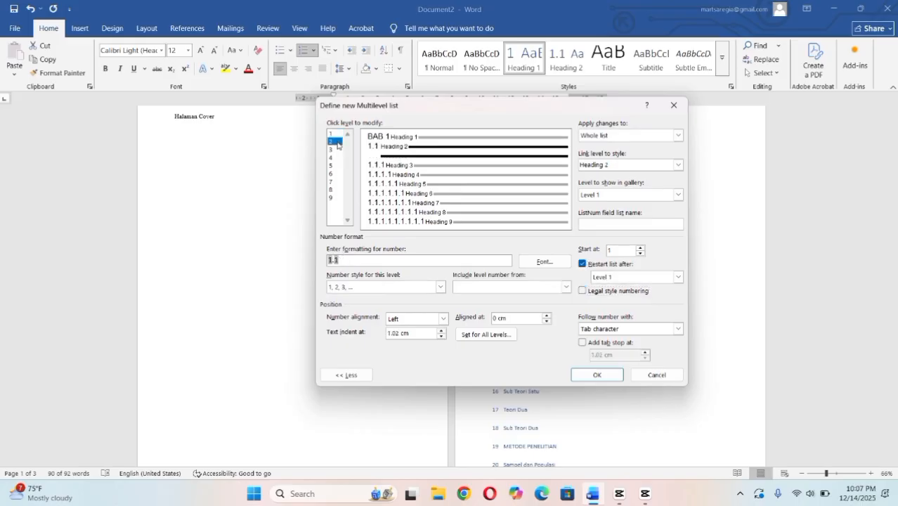
pyautogui.click(586, 294)
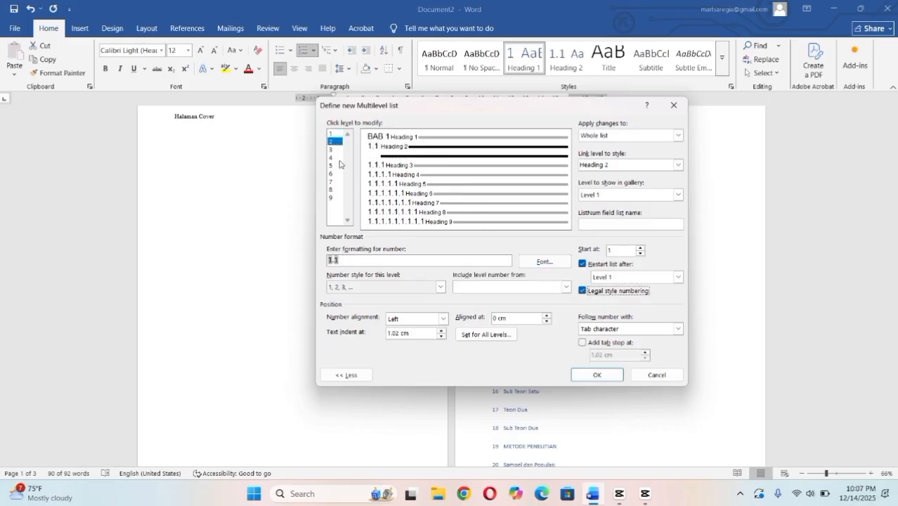
pyautogui.click(343, 151)
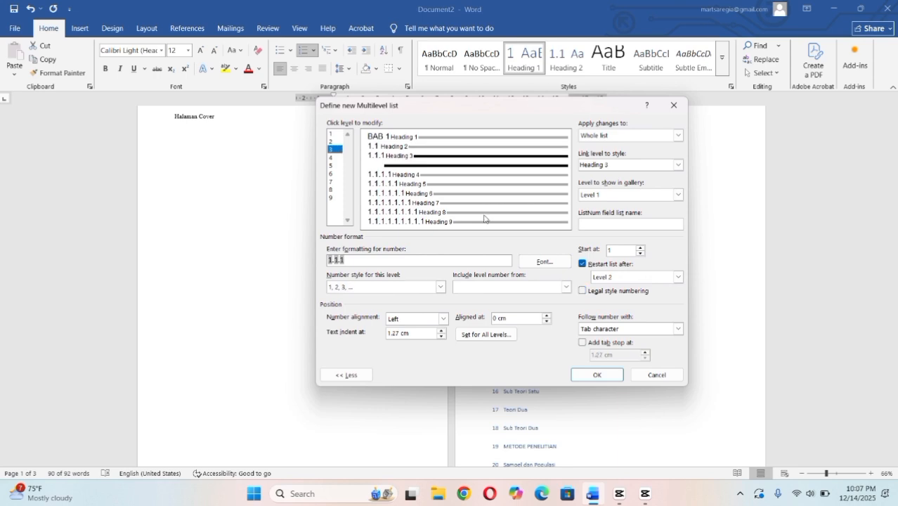
pyautogui.click(583, 291)
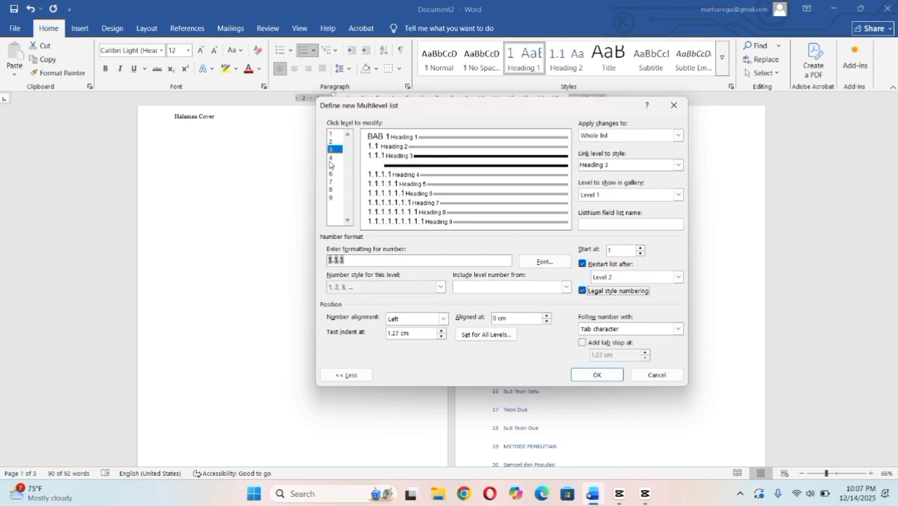
pyautogui.click(330, 159)
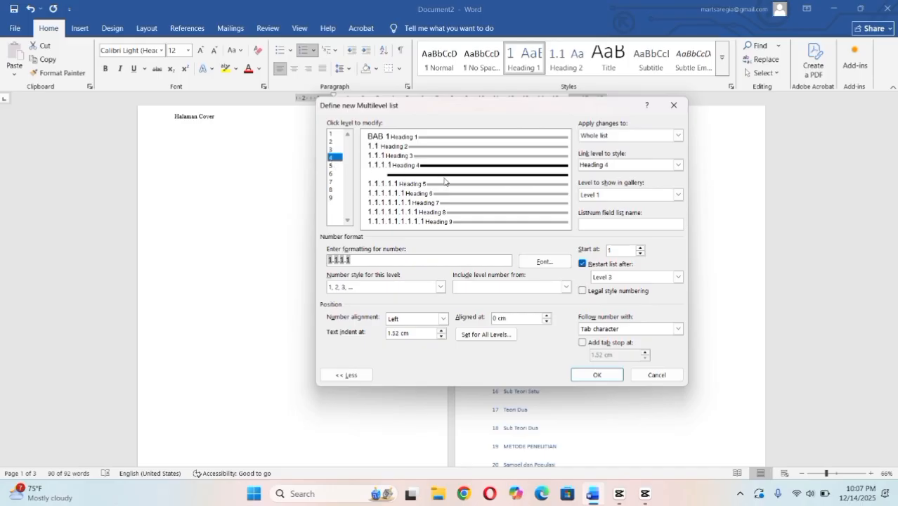
pyautogui.click(581, 291)
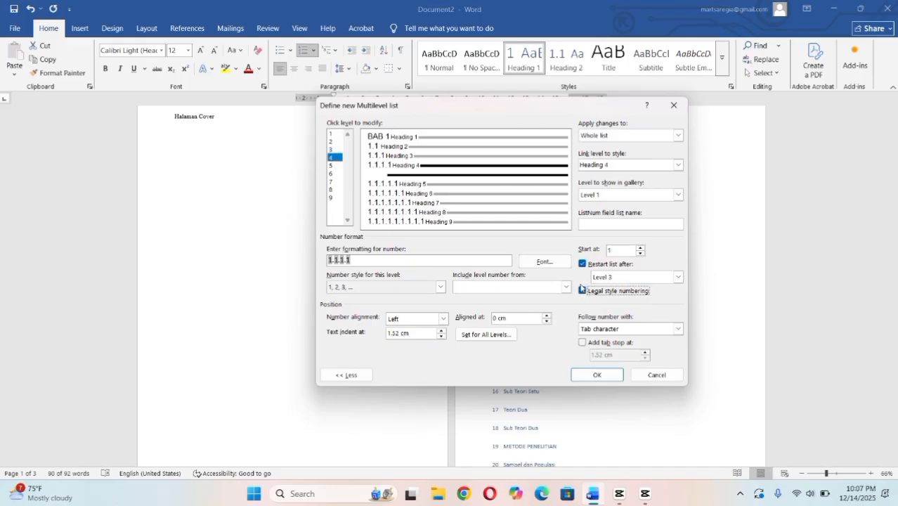
pyautogui.click(330, 166)
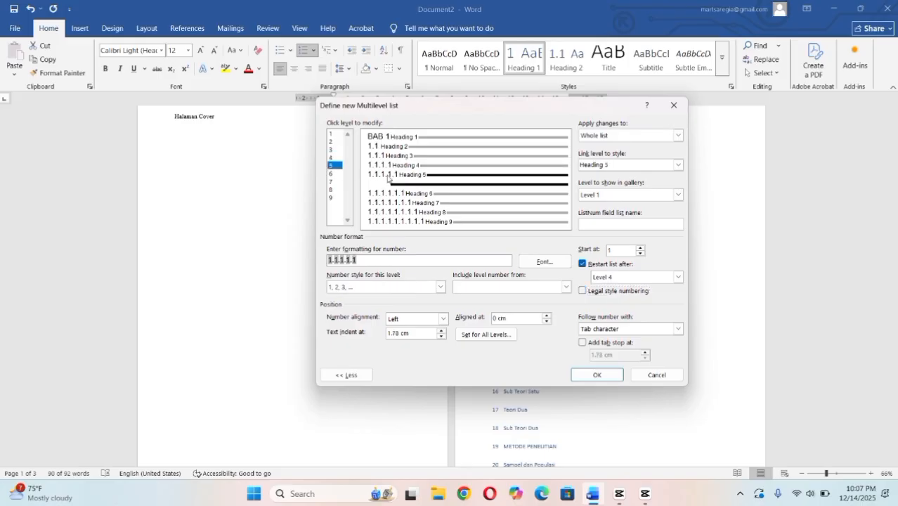
pyautogui.click(584, 291)
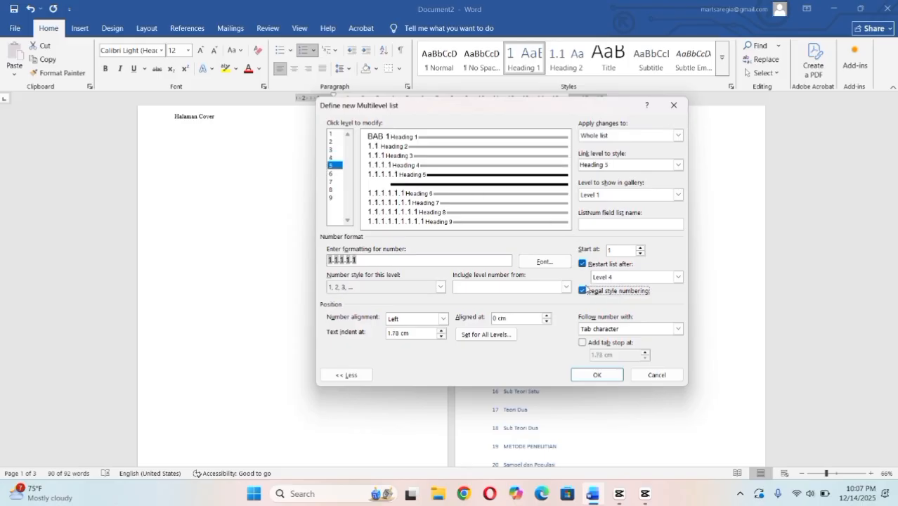
pyautogui.click(599, 373)
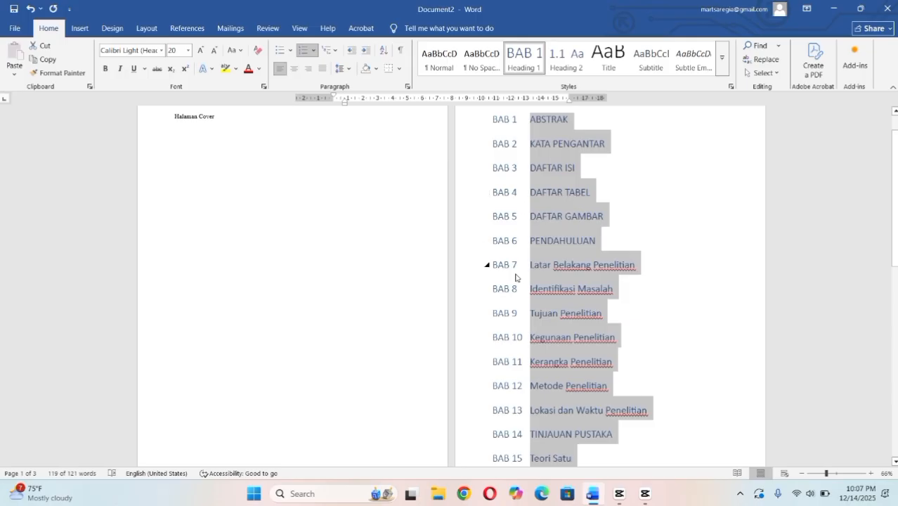
# Remove the BAB numbering from the five front-matter headings, ABSTRAK through DAFTAR GAMBAR.
pyautogui.scroll(-3, 633, 299)
pyautogui.scroll(4, 603, 281)
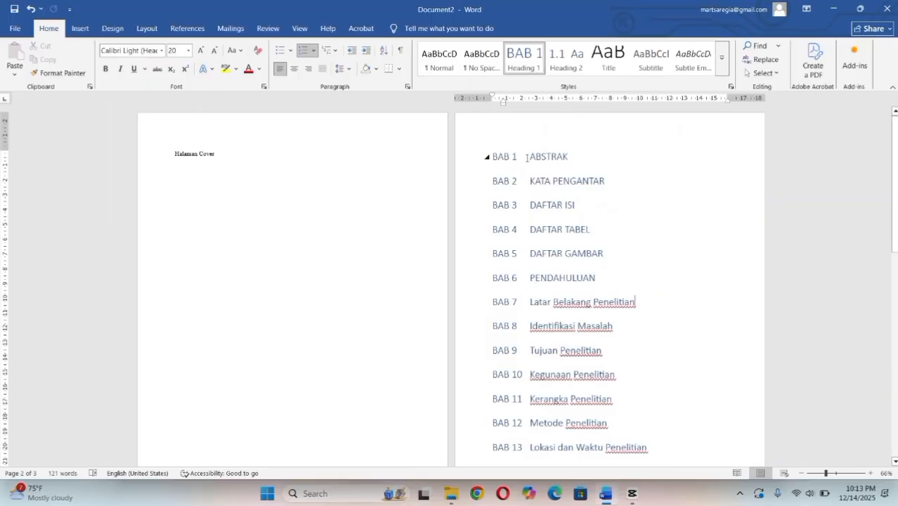
pyautogui.moveTo(532, 156)
pyautogui.mouseDown()
pyautogui.moveTo(606, 180)
pyautogui.moveTo(596, 229)
pyautogui.moveTo(603, 253)
pyautogui.moveTo(531, 156)
pyautogui.mouseUp()
pyautogui.click(603, 250)
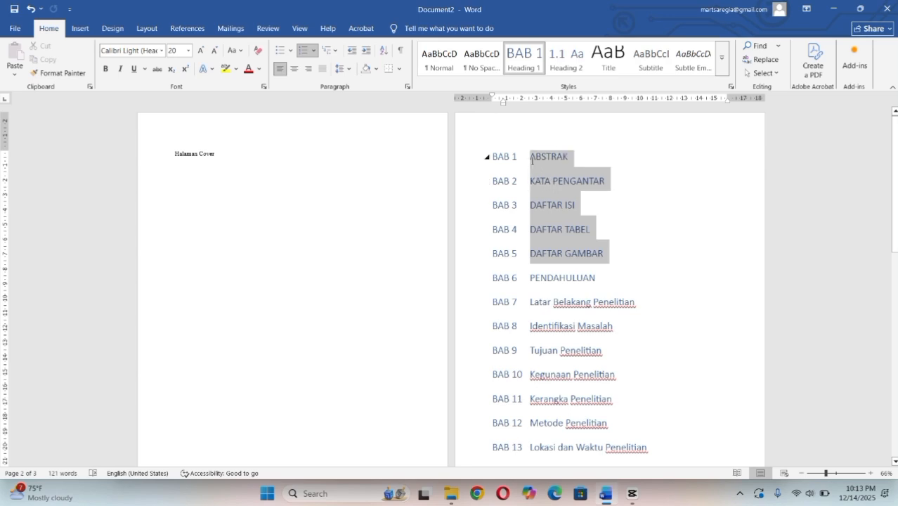
pyautogui.click(303, 49)
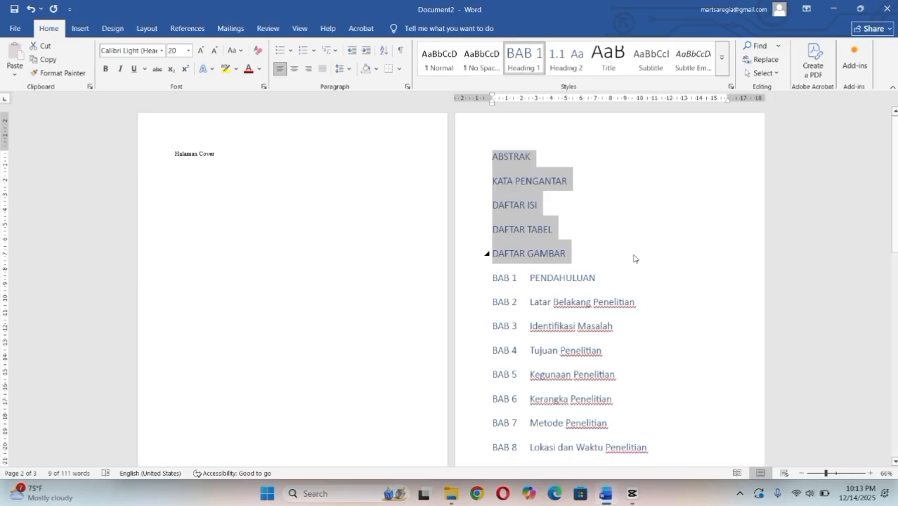
# Show the full list of styles and apply Heading 2 to the lines from Latar Belakang Penelitian through Lokasi dan Waktu Penelitian.
pyautogui.scroll(-2, 643, 267)
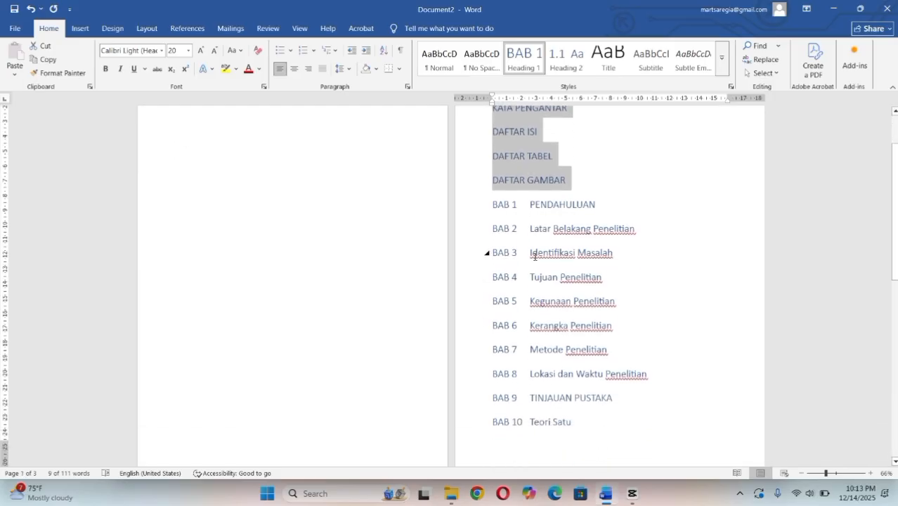
pyautogui.moveTo(529, 229); pyautogui.dragTo(658, 385)
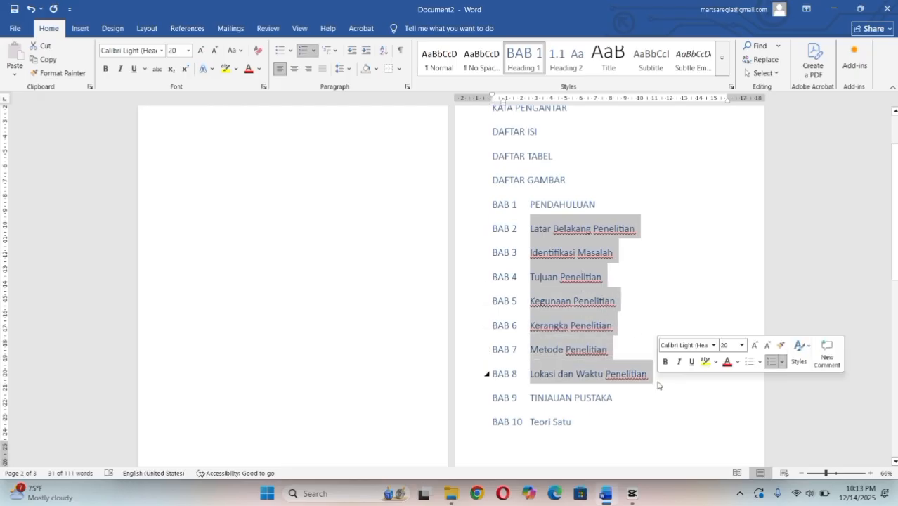
pyautogui.click(731, 87)
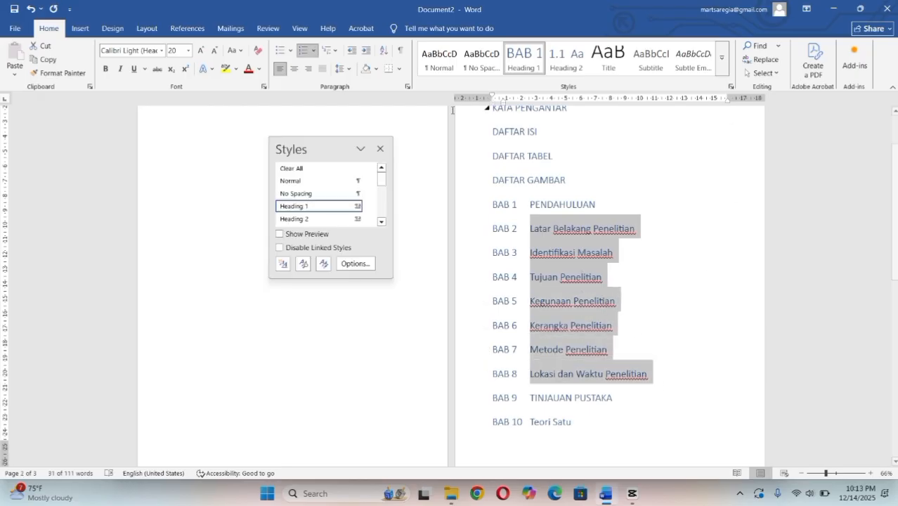
pyautogui.moveTo(315, 148); pyautogui.dragTo(792, 104)
pyautogui.moveTo(800, 233); pyautogui.dragTo(804, 412)
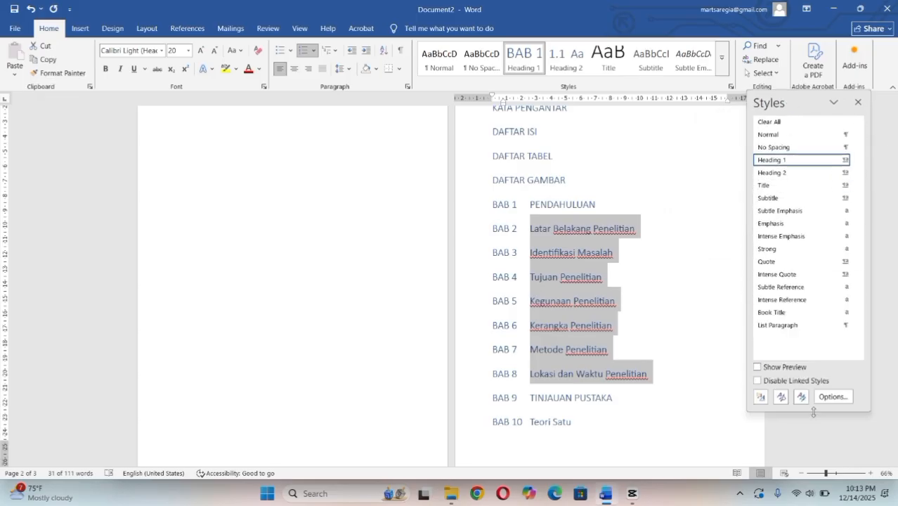
pyautogui.click(795, 173)
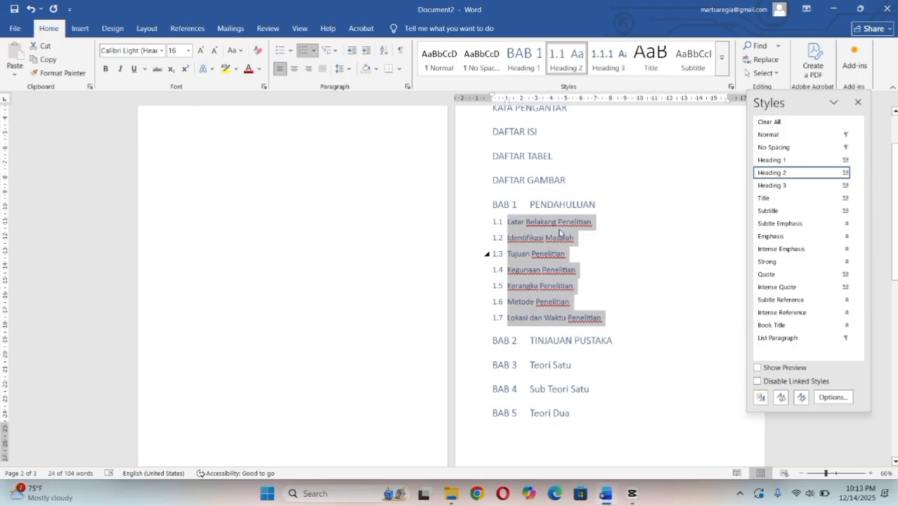
# Apply Heading 2 to Teori Satu and Heading 3 to Sub Teori Satu under TINJAUAN PUSTAKA.
pyautogui.scroll(-3, 560, 233)
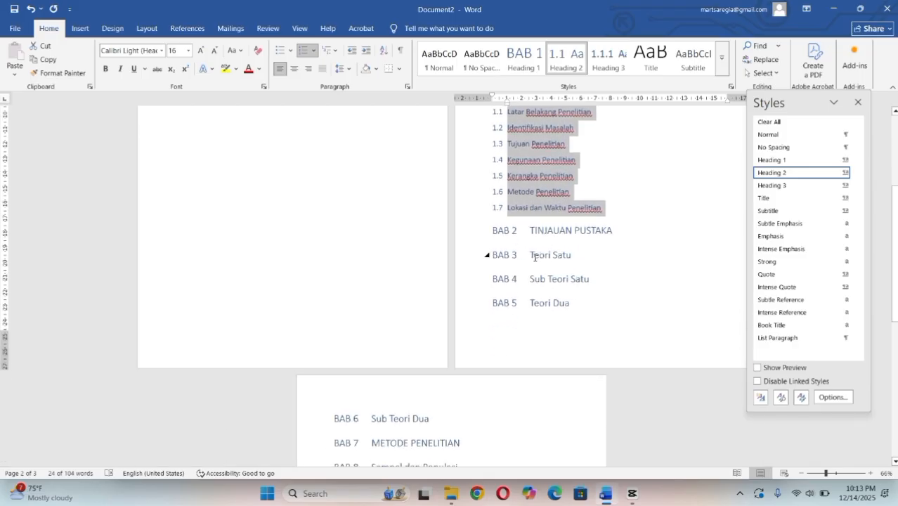
pyautogui.moveTo(530, 256); pyautogui.dragTo(577, 256)
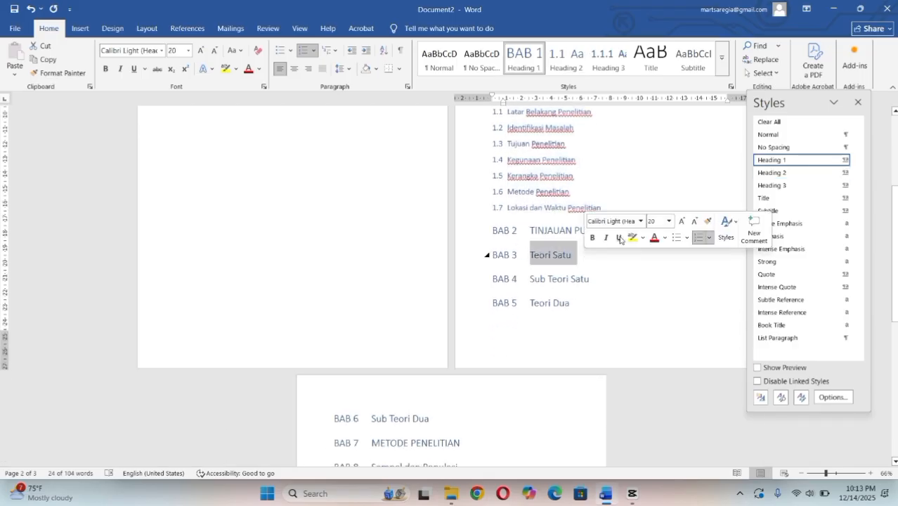
pyautogui.click(797, 174)
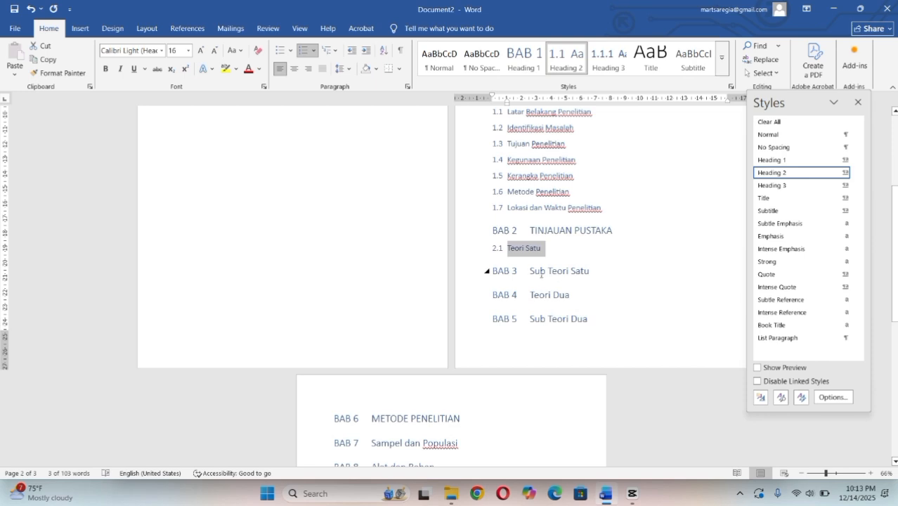
pyautogui.moveTo(530, 273); pyautogui.dragTo(594, 275)
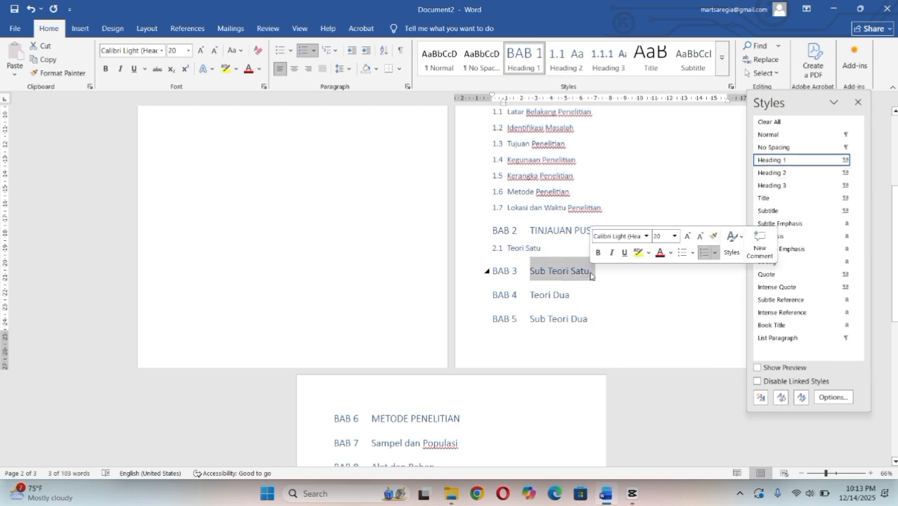
pyautogui.click(791, 186)
# Apply Heading 2 to Teori Dua and Heading 3 to Sub Teori Dua under TINJAUAN PUSTAKA.
pyautogui.moveTo(531, 288); pyautogui.dragTo(572, 286)
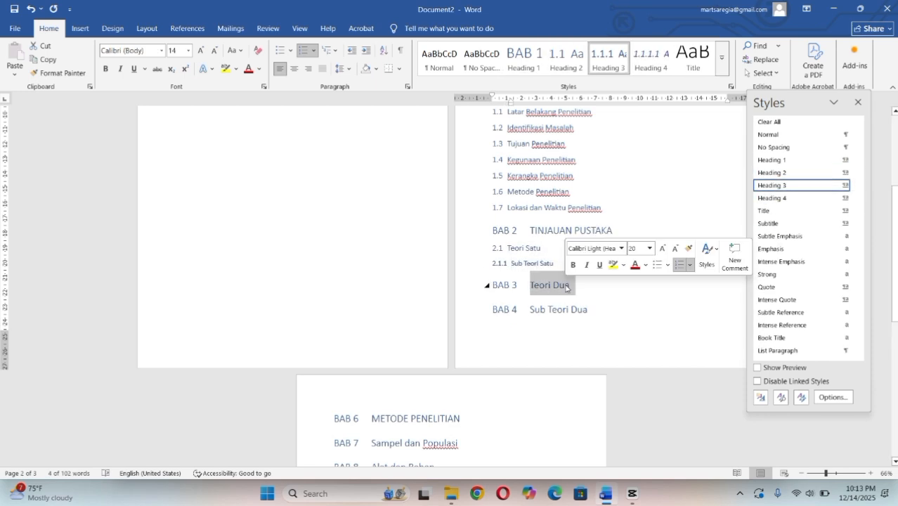
pyautogui.click(773, 172)
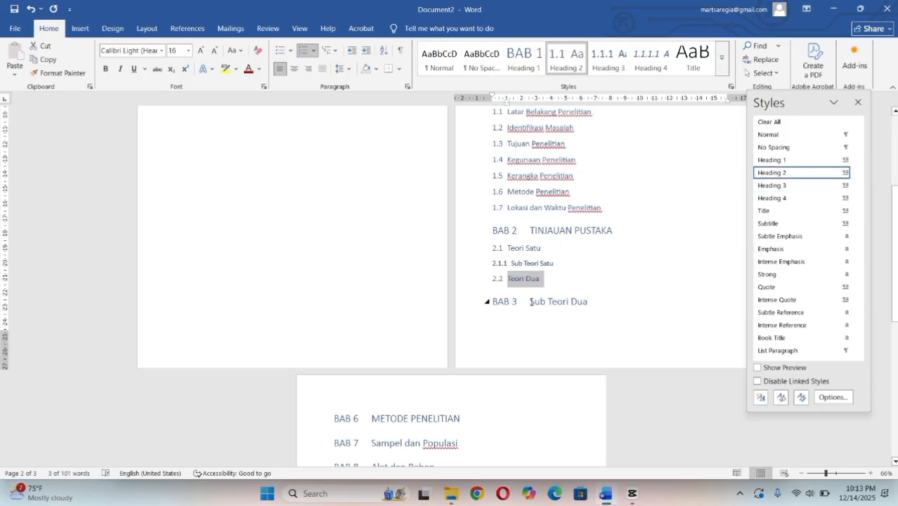
pyautogui.moveTo(532, 303); pyautogui.dragTo(595, 299)
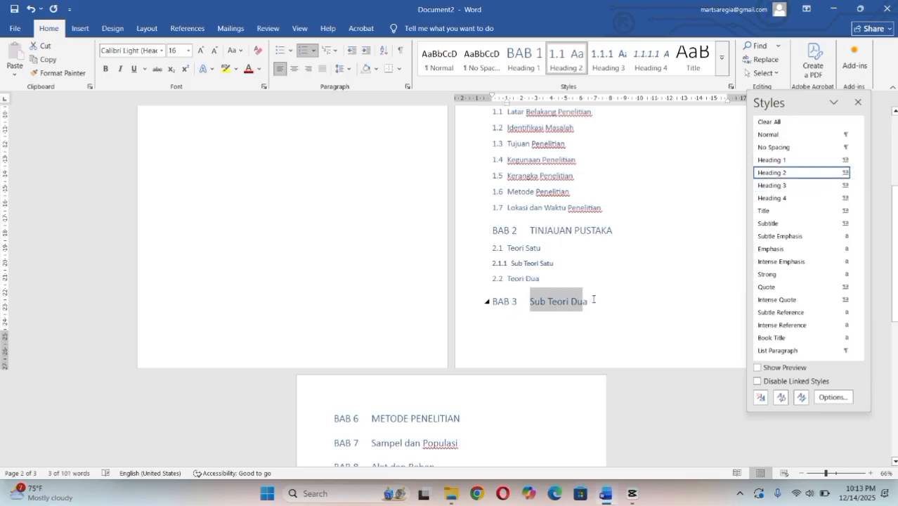
pyautogui.click(772, 186)
pyautogui.scroll(-5, 365, 273)
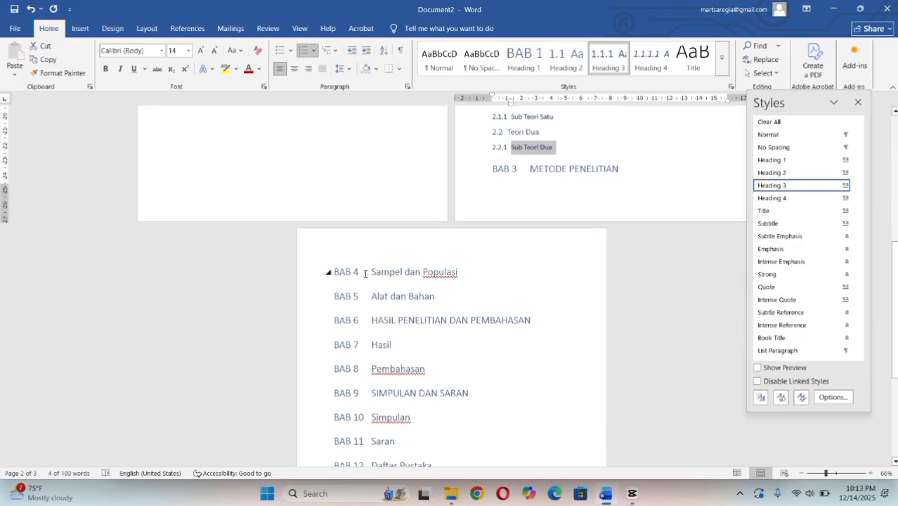
# Apply Heading 2 to Sampel dan Populasi and Alat dan Bahan, and to Hasil and Pembahasan in the following chapter.
pyautogui.moveTo(372, 268); pyautogui.dragTo(440, 298)
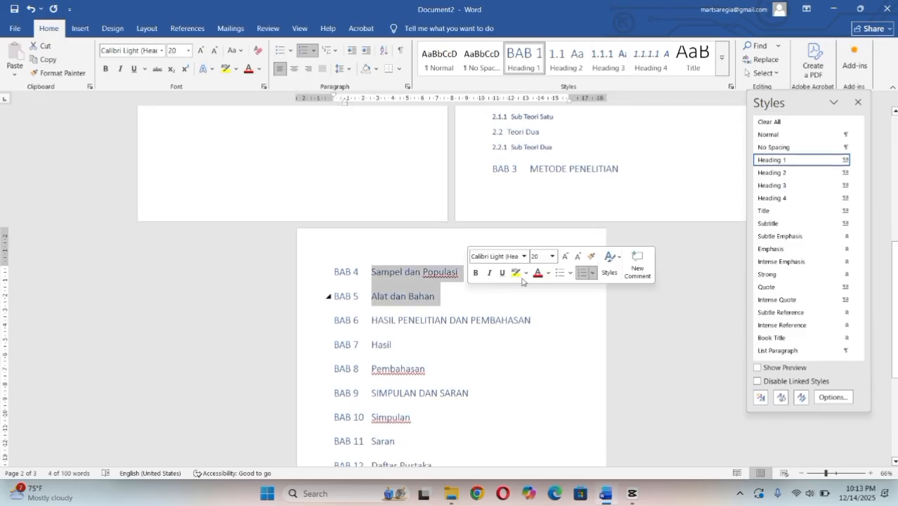
pyautogui.click(783, 176)
pyautogui.scroll(-2, 387, 268)
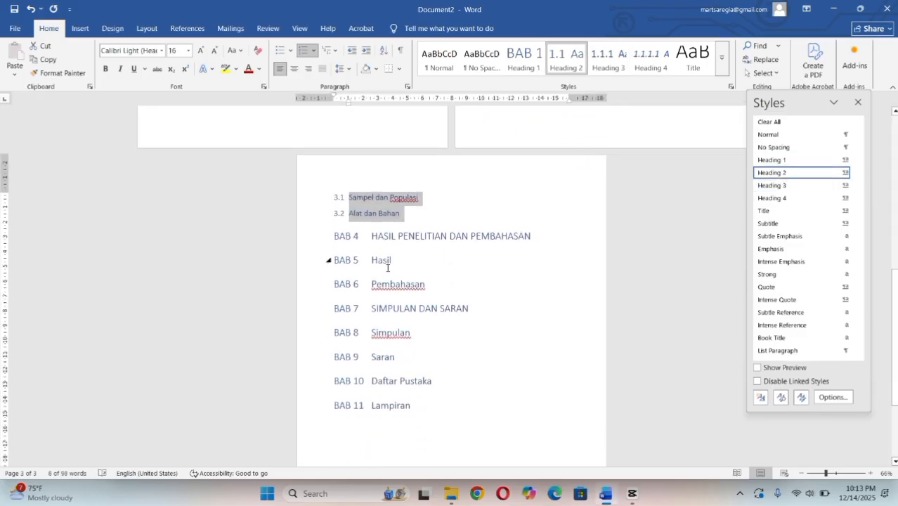
pyautogui.moveTo(371, 261); pyautogui.dragTo(426, 287)
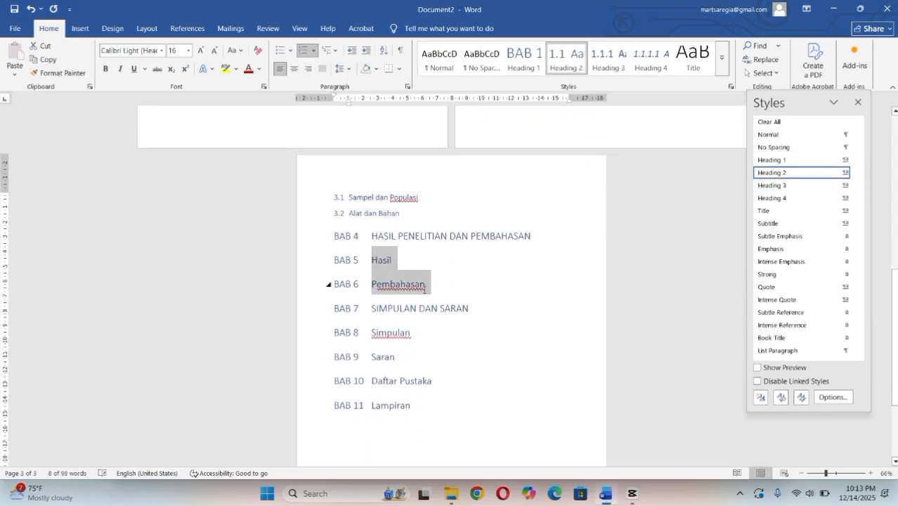
pyautogui.click(765, 175)
pyautogui.scroll(-2, 367, 258)
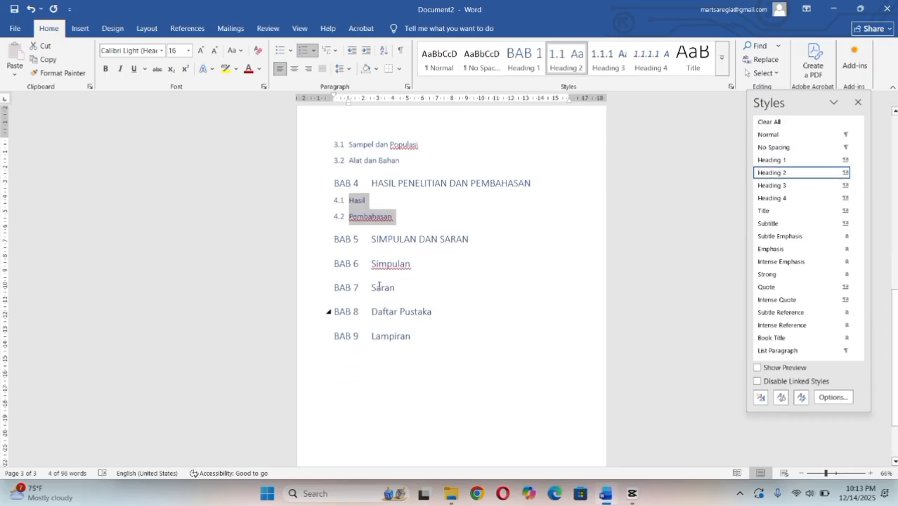
# Apply Heading 2 to Simpulan and Saran under SIMPULAN DAN SARAN.
pyautogui.moveTo(366, 258); pyautogui.dragTo(398, 288)
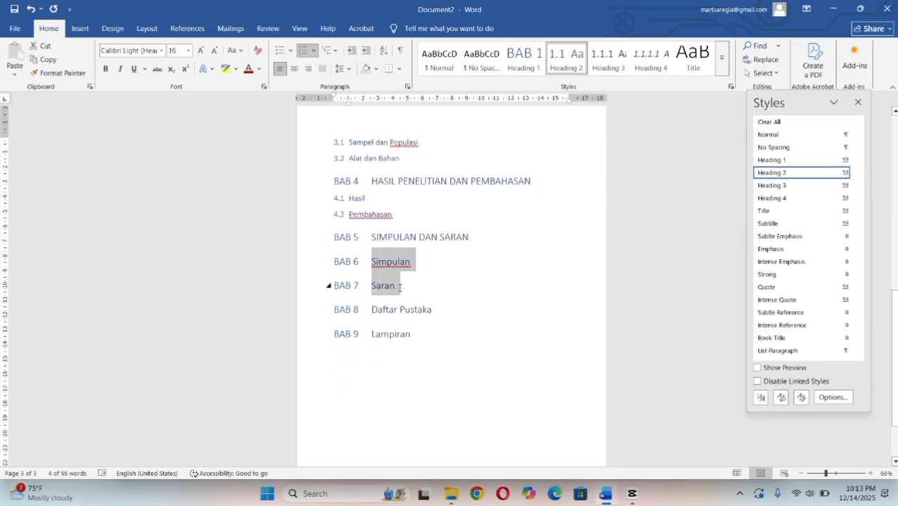
pyautogui.click(774, 175)
pyautogui.scroll(-2, 491, 311)
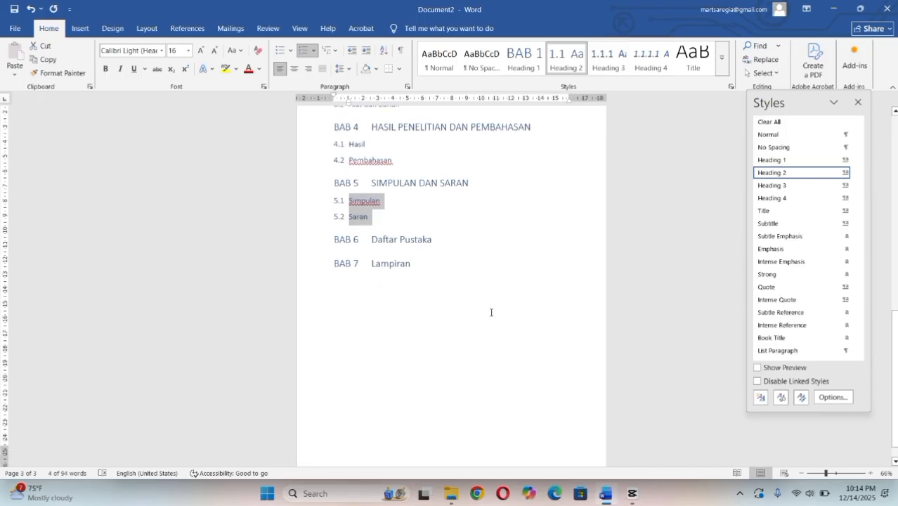
# Insert a Next Page section break before the ABSTRAK heading.
pyautogui.scroll(2, 424, 273)
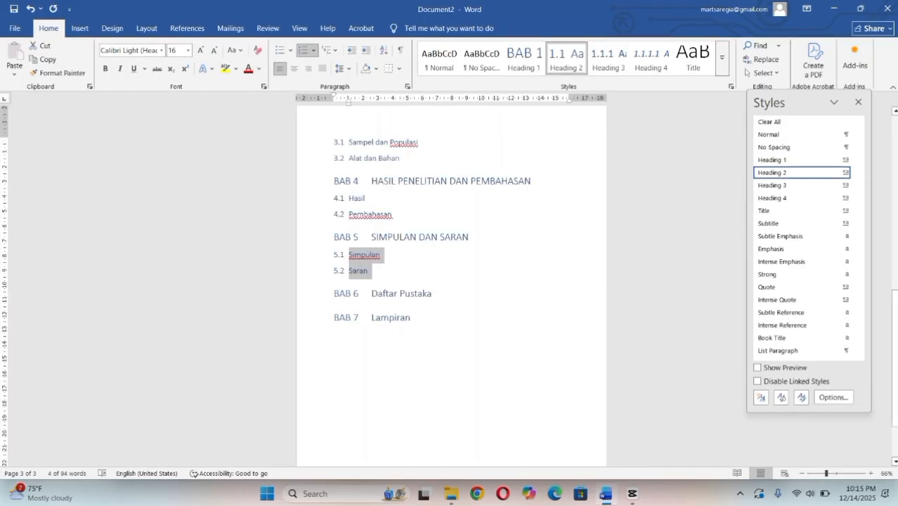
pyautogui.moveTo(894, 330); pyautogui.dragTo(895, 176)
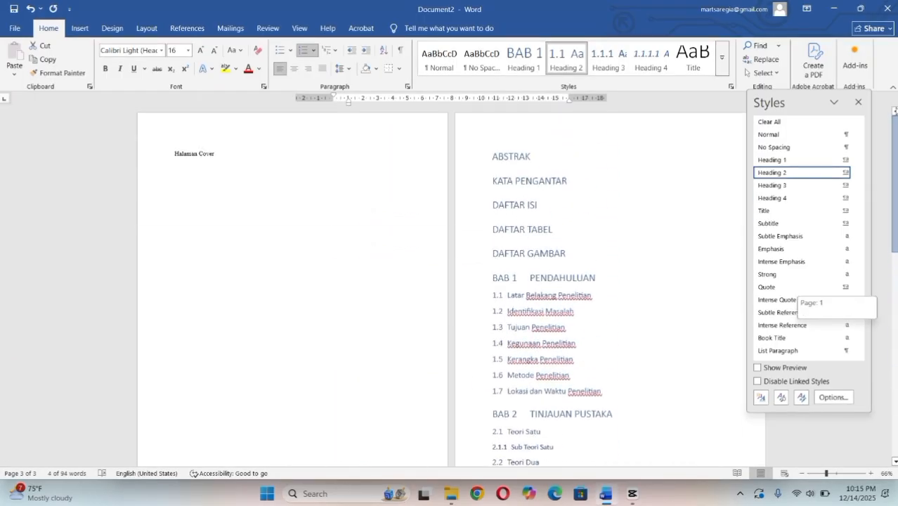
pyautogui.click(499, 156)
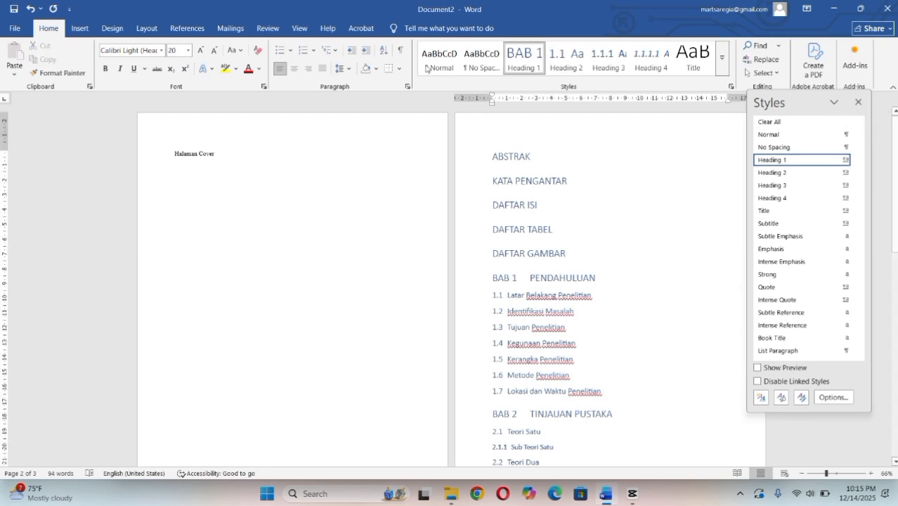
pyautogui.click(146, 28)
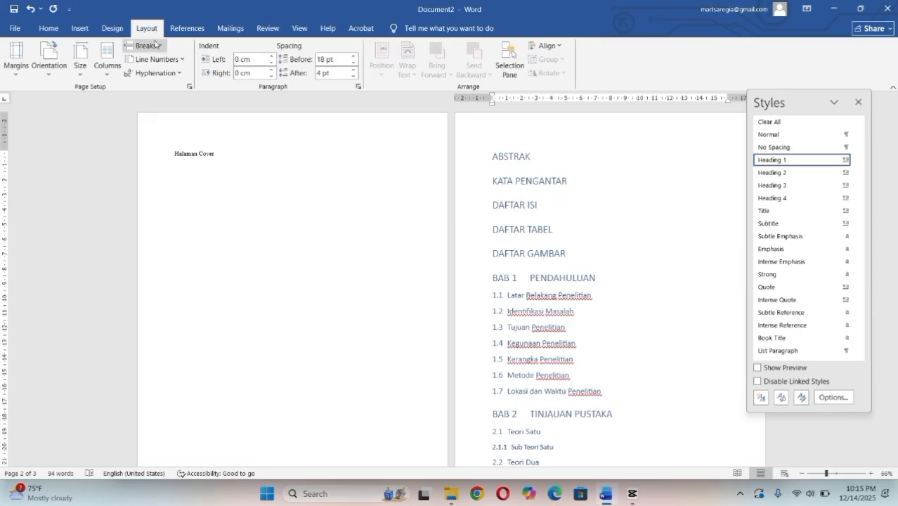
pyautogui.click(146, 46)
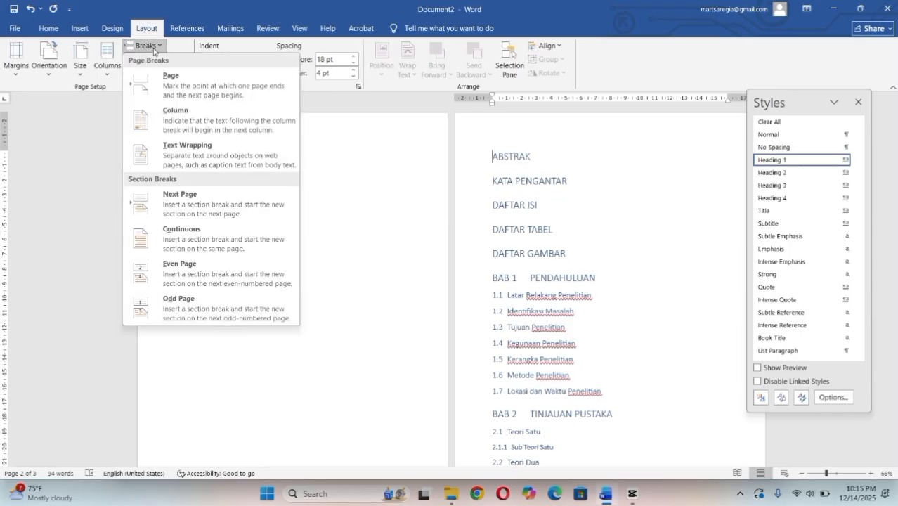
pyautogui.click(163, 205)
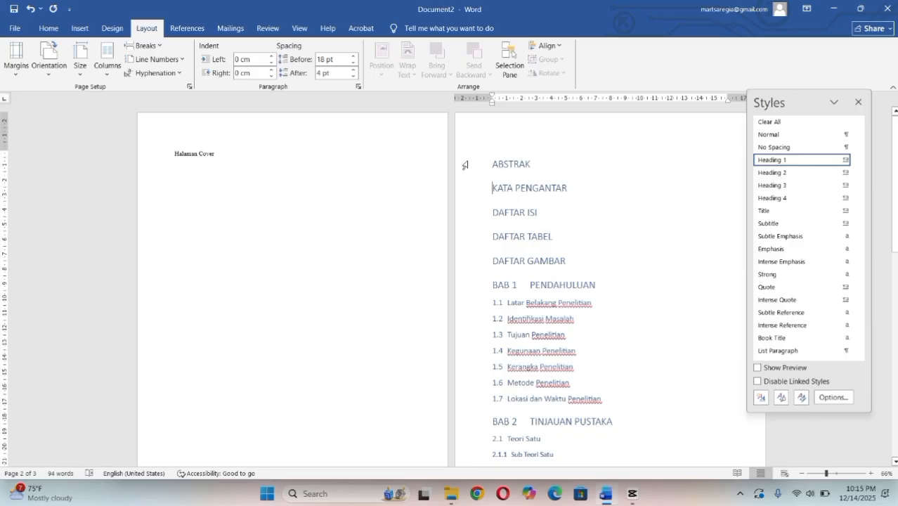
# Insert a page break before KATA PENGANTAR and a Next Page section break before DAFTAR ISI.
pyautogui.click(146, 45)
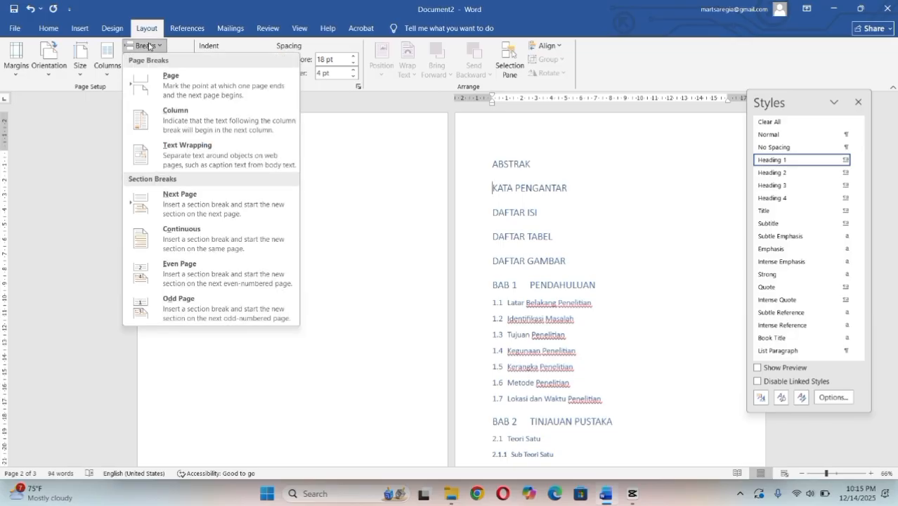
pyautogui.click(178, 89)
pyautogui.scroll(-3, 317, 223)
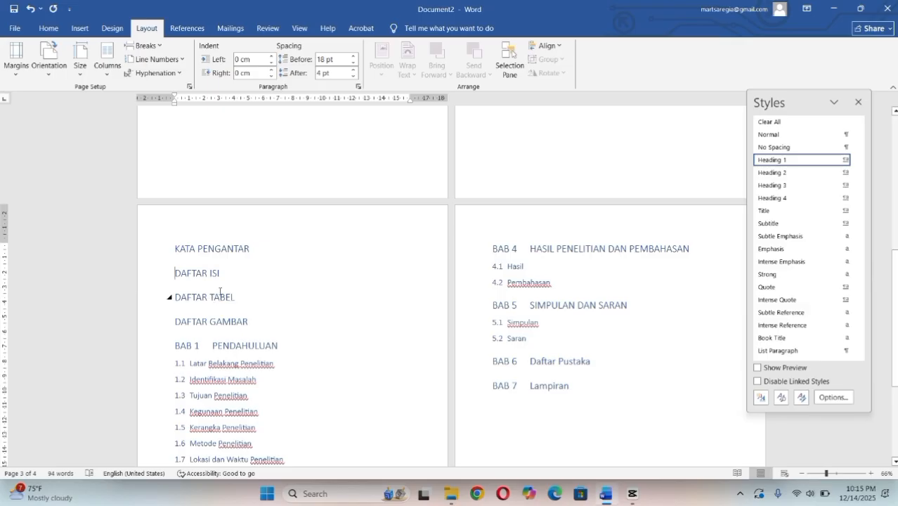
pyautogui.click(146, 46)
pyautogui.click(232, 203)
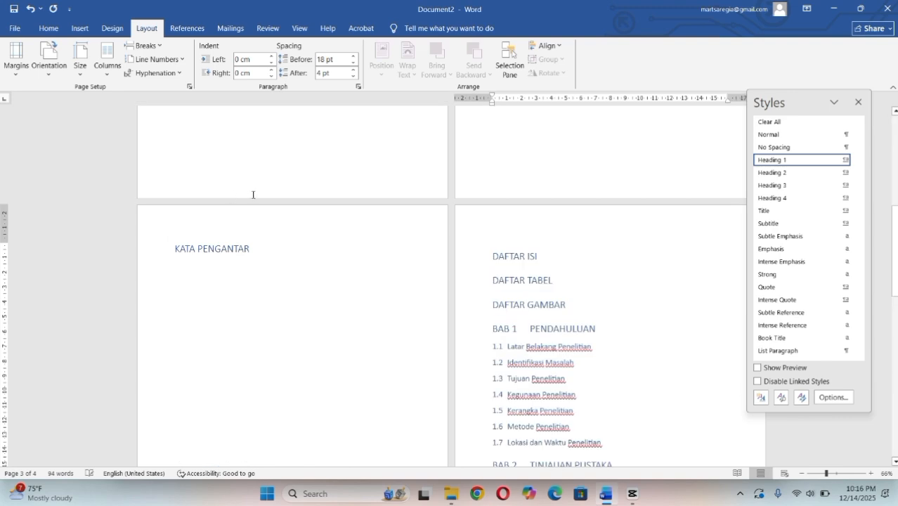
pyautogui.scroll(-1, 469, 245)
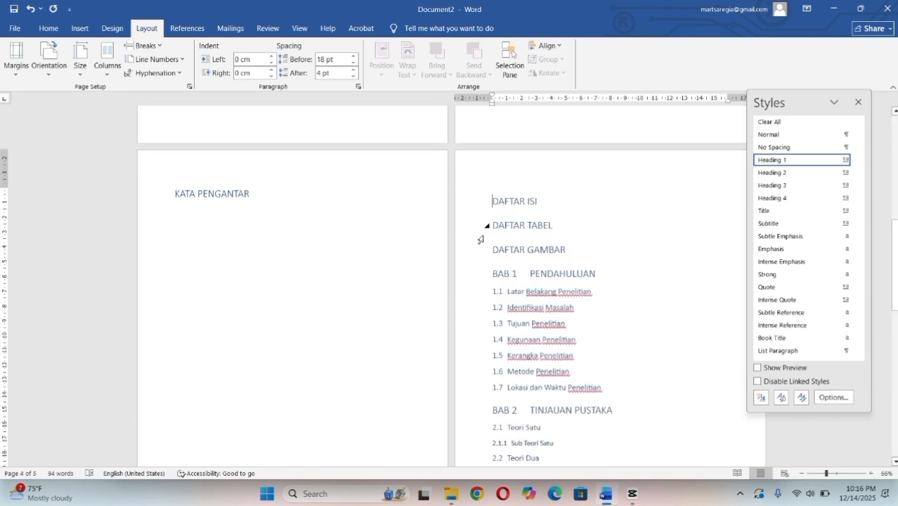
# Insert a Next Page section break before DAFTAR TABEL and a page break before DAFTAR GAMBAR.
pyautogui.press('Down')
pyautogui.click(159, 52)
pyautogui.click(221, 210)
pyautogui.scroll(-2, 218, 214)
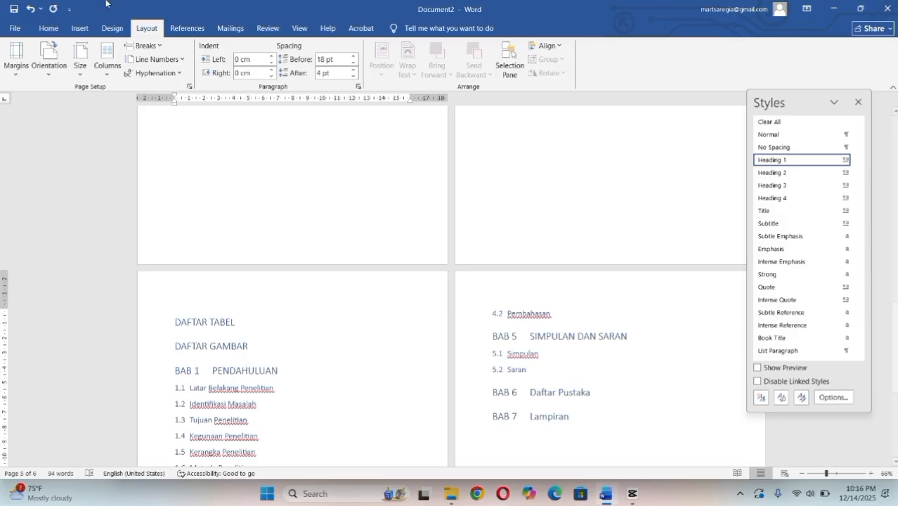
pyautogui.click(155, 44)
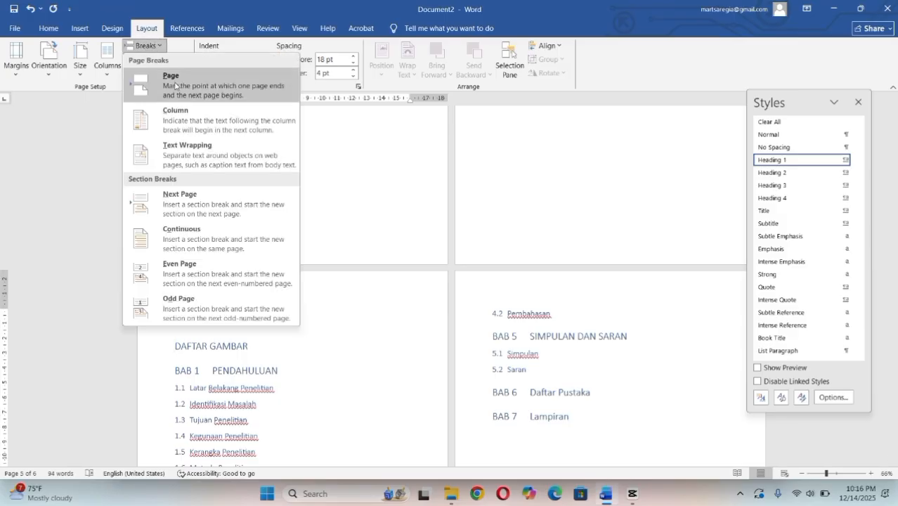
pyautogui.click(181, 94)
pyautogui.scroll(-2, 381, 270)
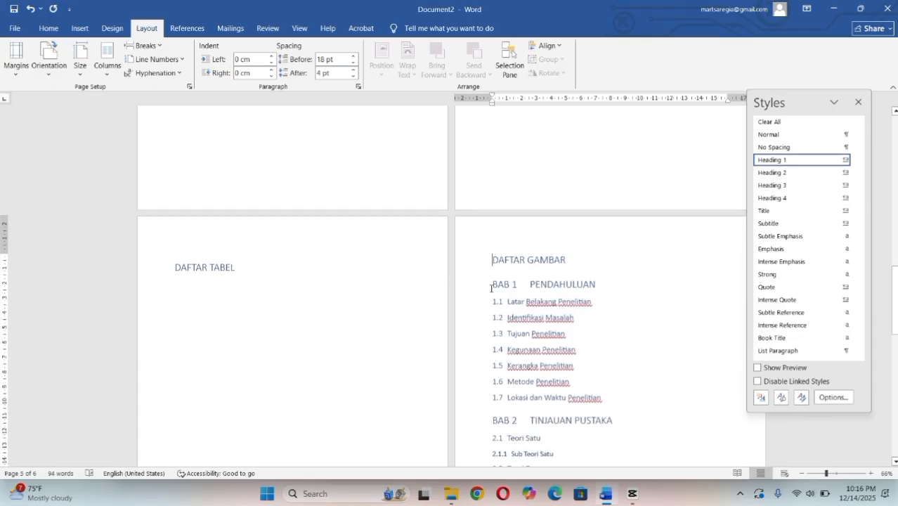
# Start the PENDAHULUAN and TINJAUAN PUSTAKA chapters on new pages with Next Page section breaks.
pyautogui.click(529, 280)
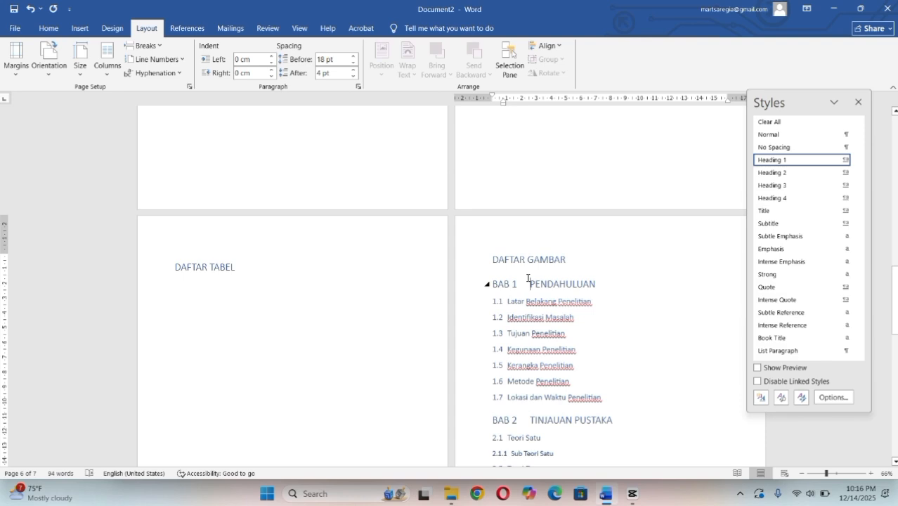
pyautogui.click(163, 49)
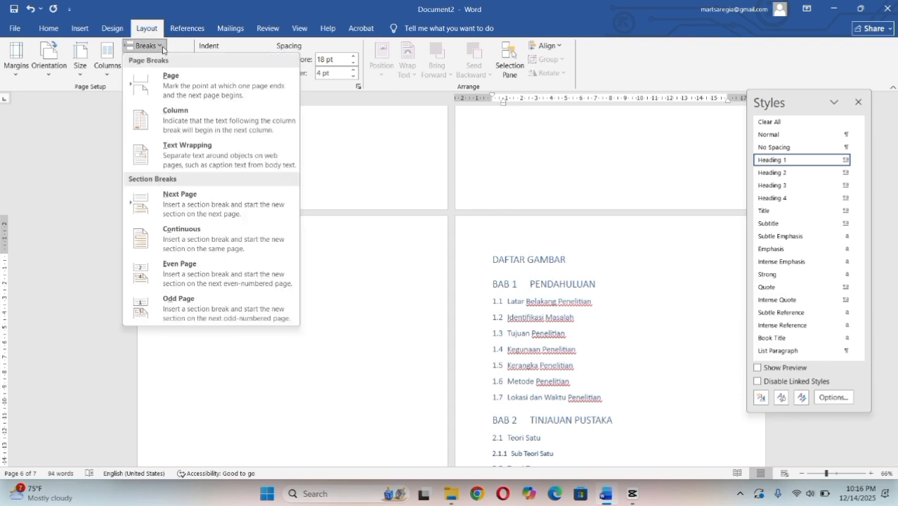
pyautogui.click(206, 201)
pyautogui.scroll(-5, 333, 225)
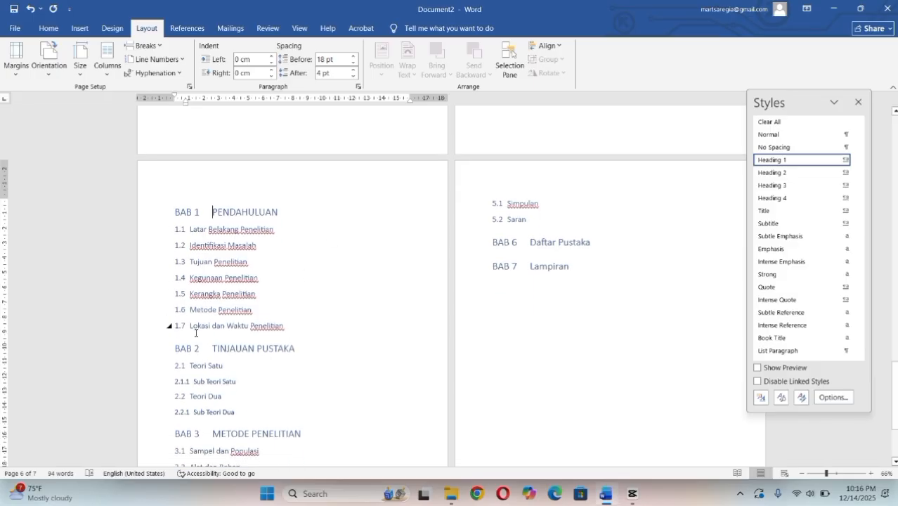
pyautogui.click(153, 45)
pyautogui.click(175, 214)
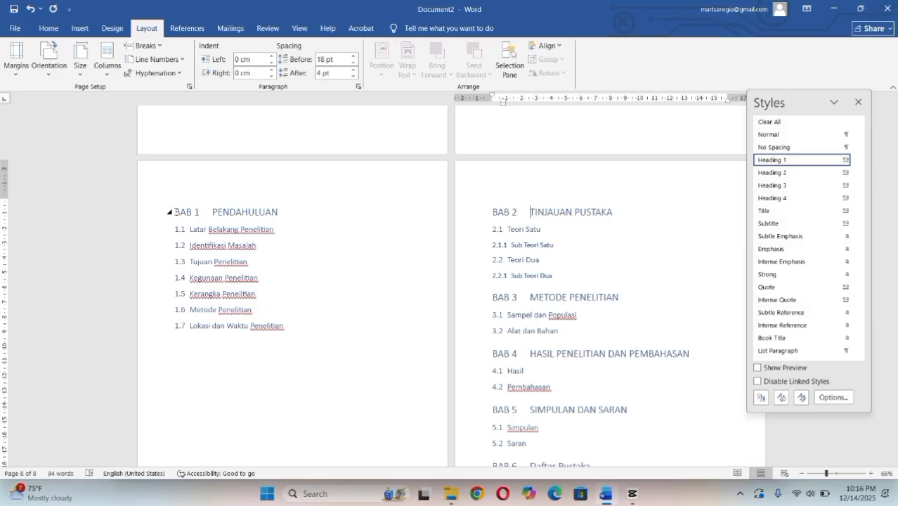
# Insert Next Page section breaks before the METODE PENELITIAN and HASIL PENELITIAN DAN PEMBAHASAN chapter headings.
pyautogui.click(528, 297)
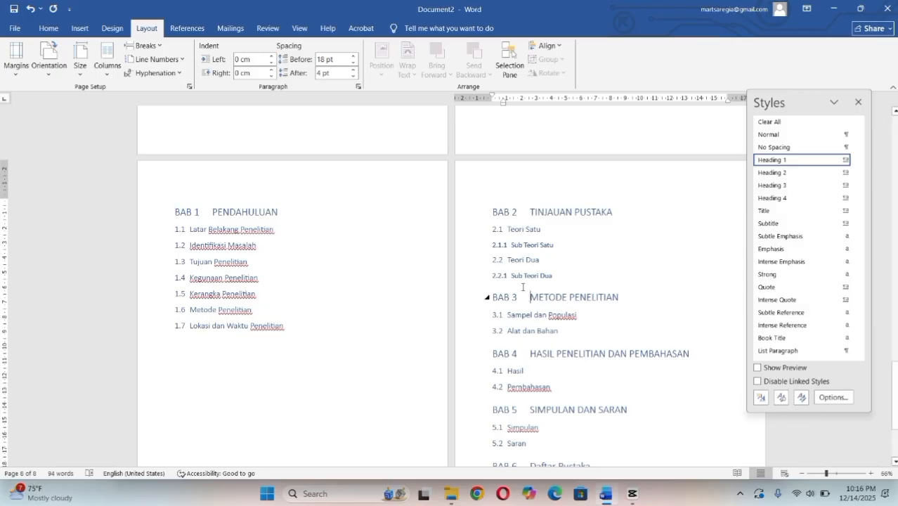
pyautogui.click(145, 45)
pyautogui.click(187, 203)
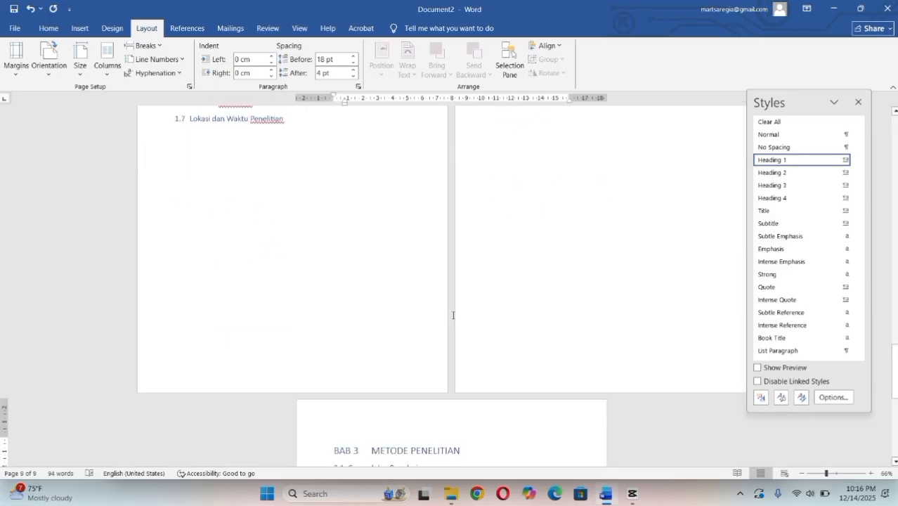
pyautogui.scroll(-3, 478, 322)
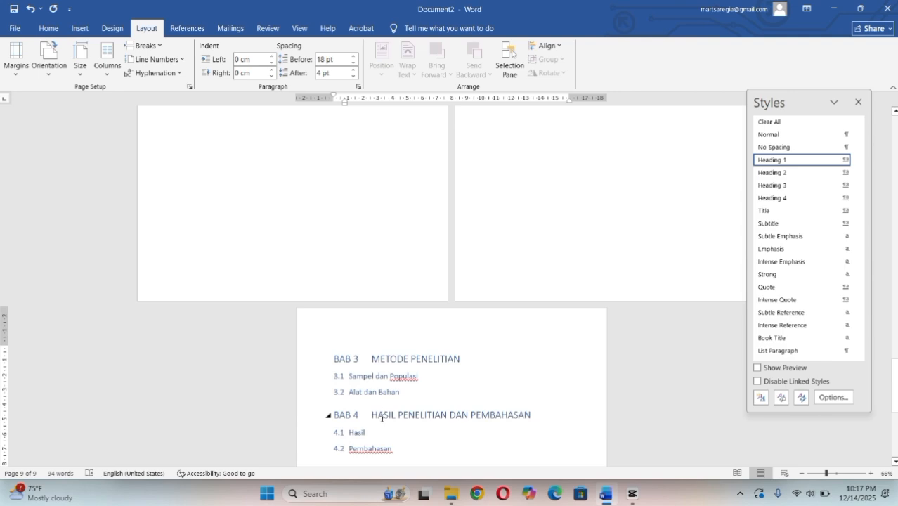
pyautogui.click(370, 415)
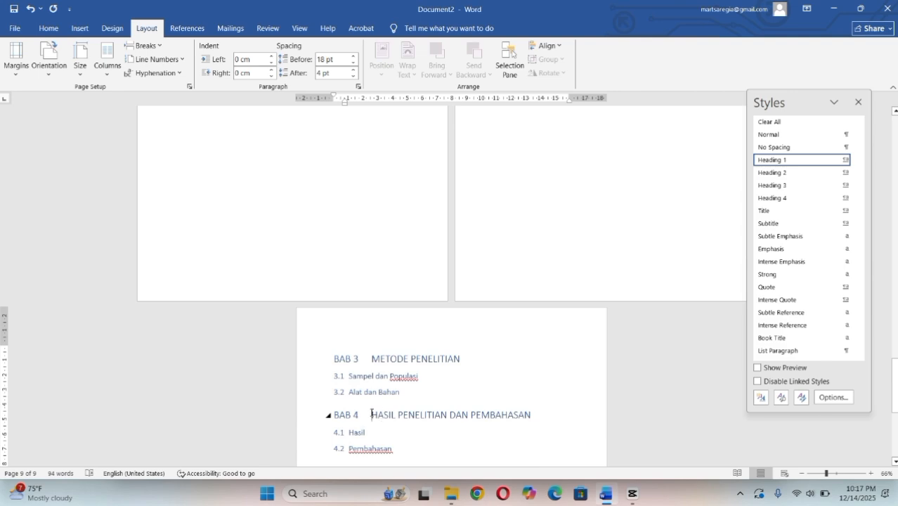
pyautogui.click(145, 45)
pyautogui.click(181, 232)
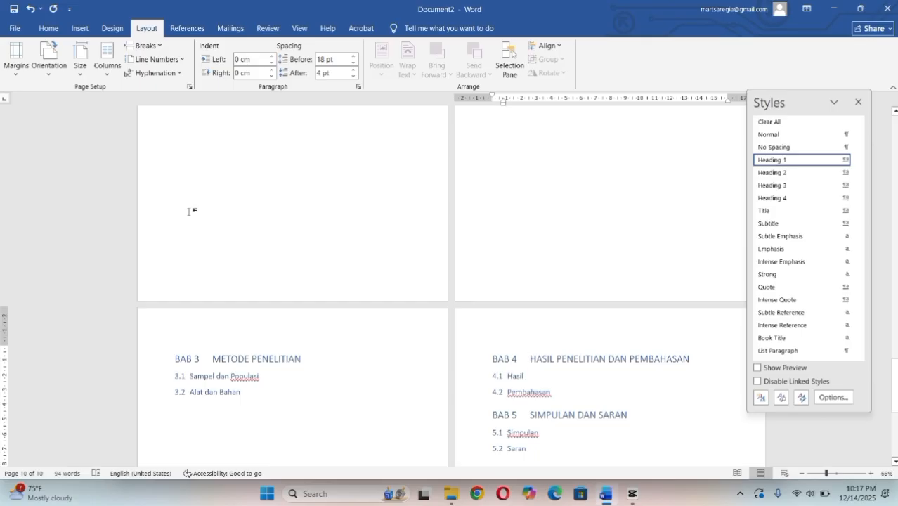
# Insert a Next Page section break before the SIMPULAN DAN SARAN chapter heading.
pyautogui.click(530, 415)
pyautogui.click(145, 45)
pyautogui.click(198, 204)
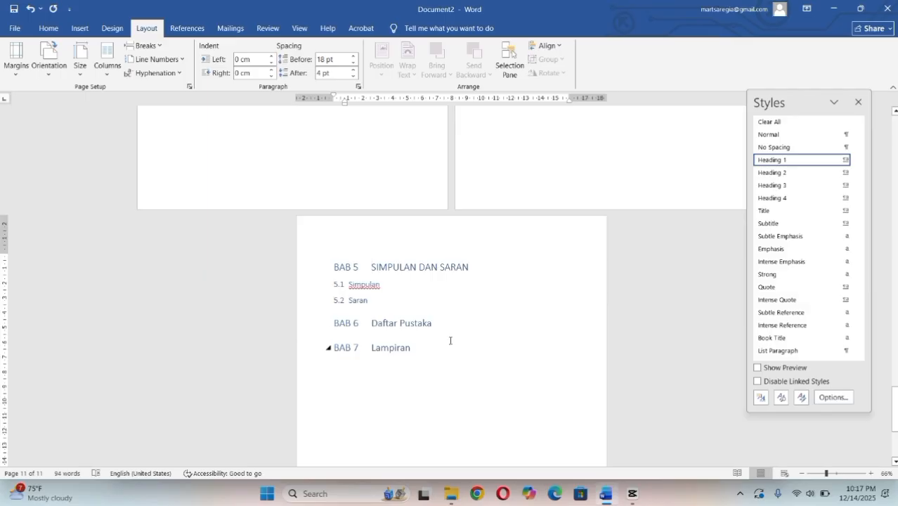
# Remove the BAB numbering from the Daftar Pustaka and Lampiran headings.
pyautogui.moveTo(371, 323); pyautogui.dragTo(435, 355)
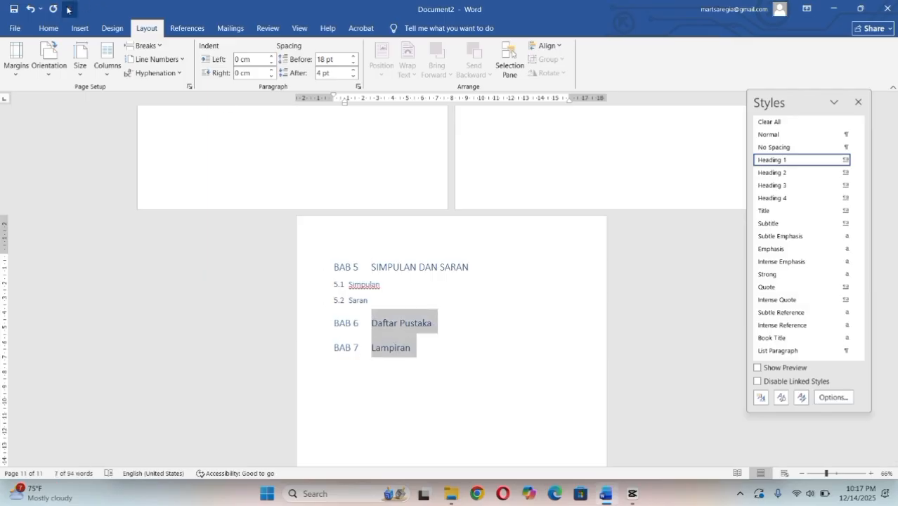
pyautogui.click(49, 28)
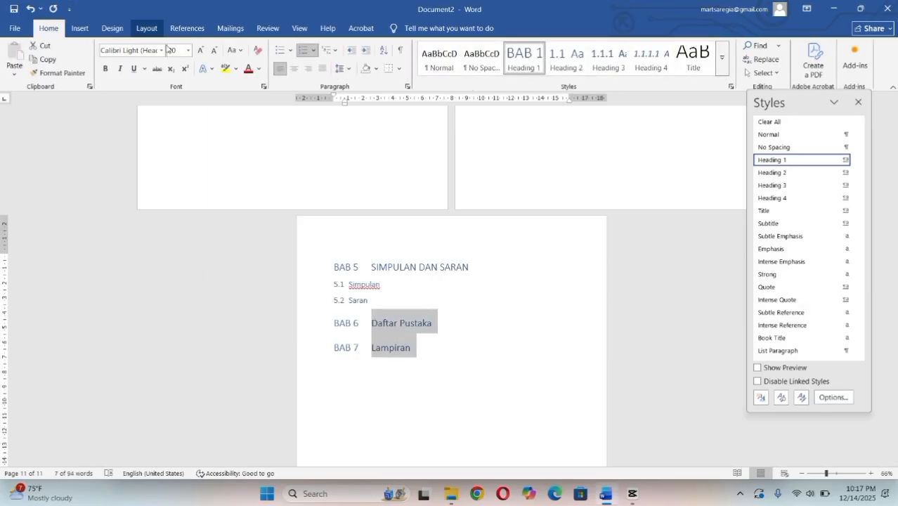
pyautogui.click(303, 50)
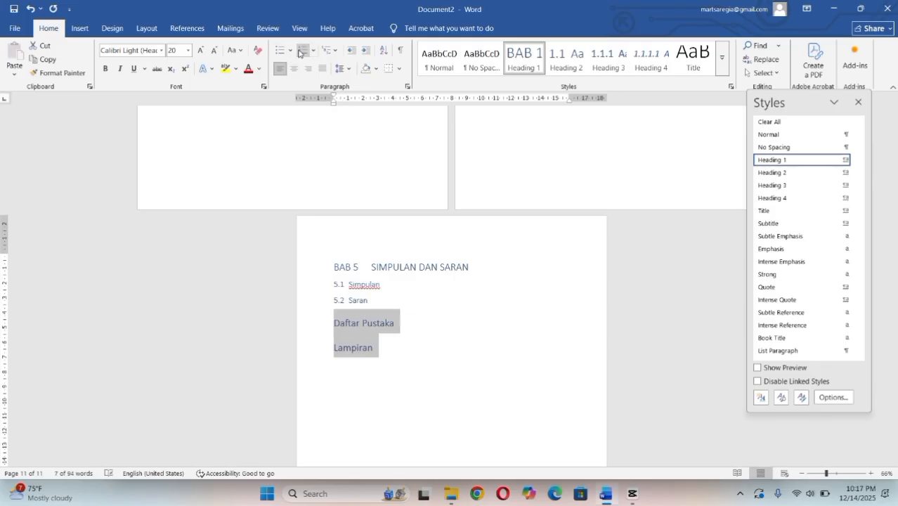
# Insert a Next Page section break before the Daftar Pustaka heading.
pyautogui.click(80, 28)
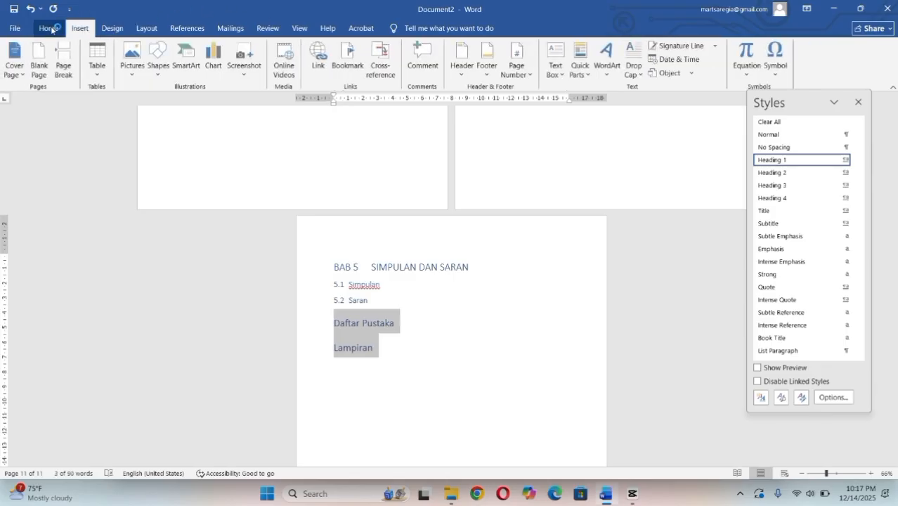
pyautogui.click(148, 31)
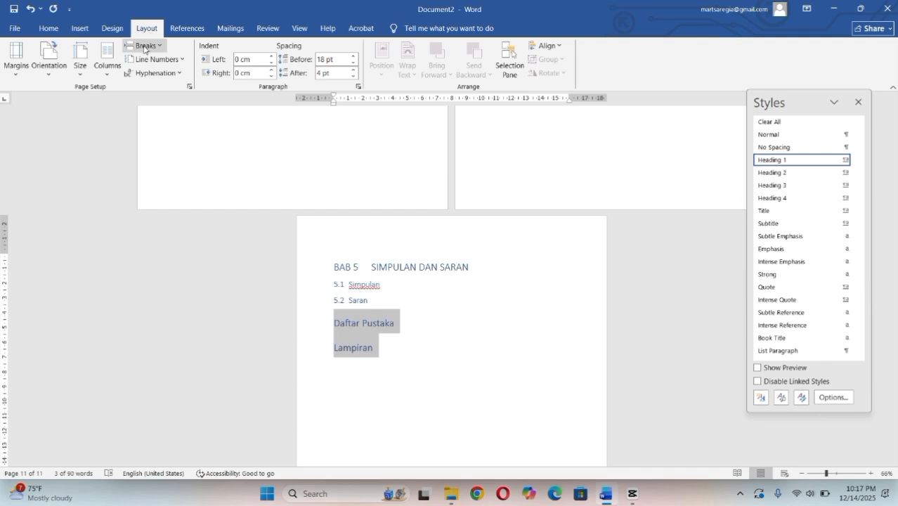
pyautogui.click(346, 325)
pyautogui.click(334, 324)
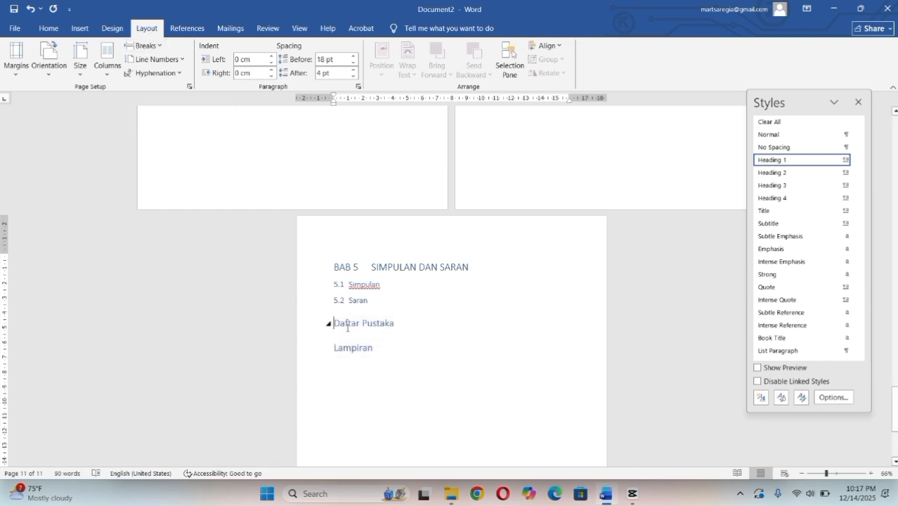
pyautogui.click(144, 46)
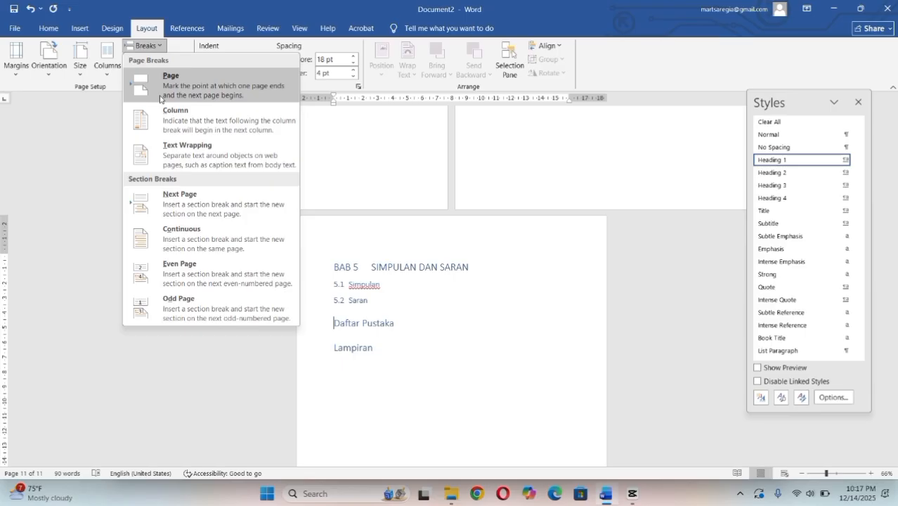
pyautogui.click(176, 204)
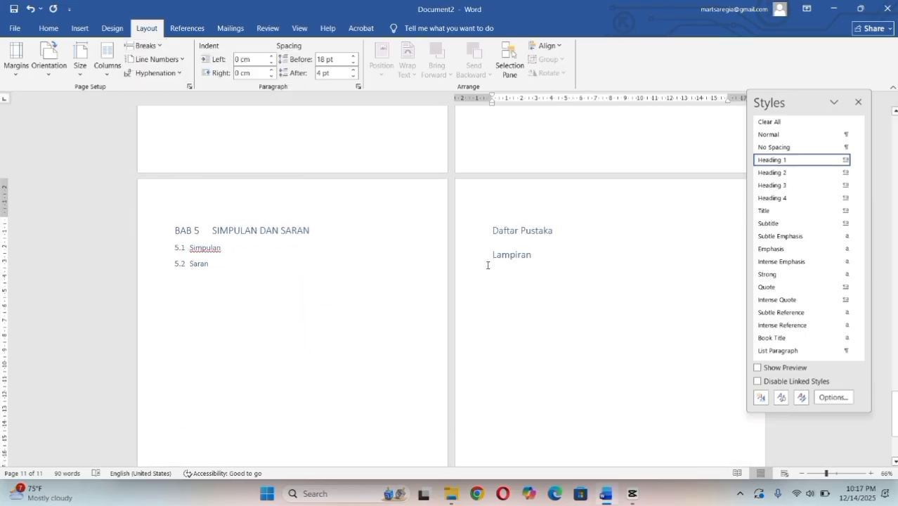
# Insert a Next Page section break before the Lampiran heading so it starts on its own page.
pyautogui.click(492, 257)
pyautogui.click(148, 46)
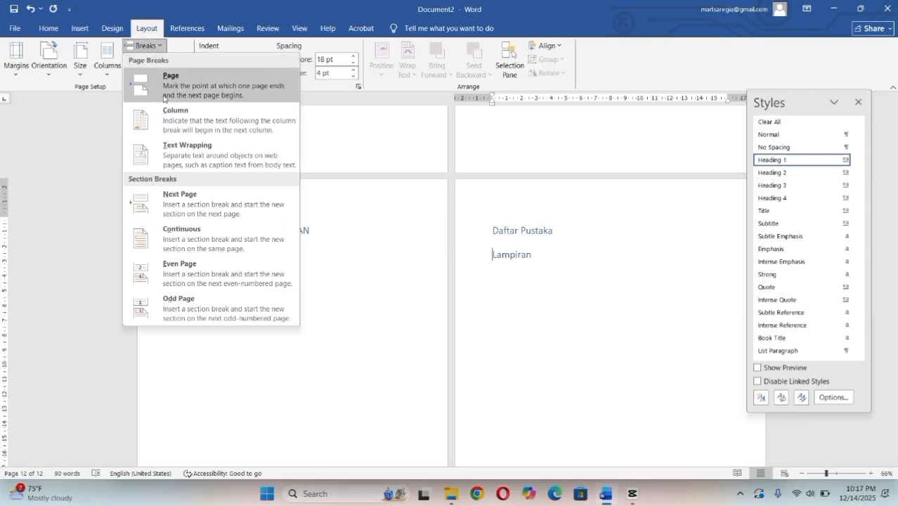
pyautogui.click(196, 199)
pyautogui.scroll(-3, 200, 204)
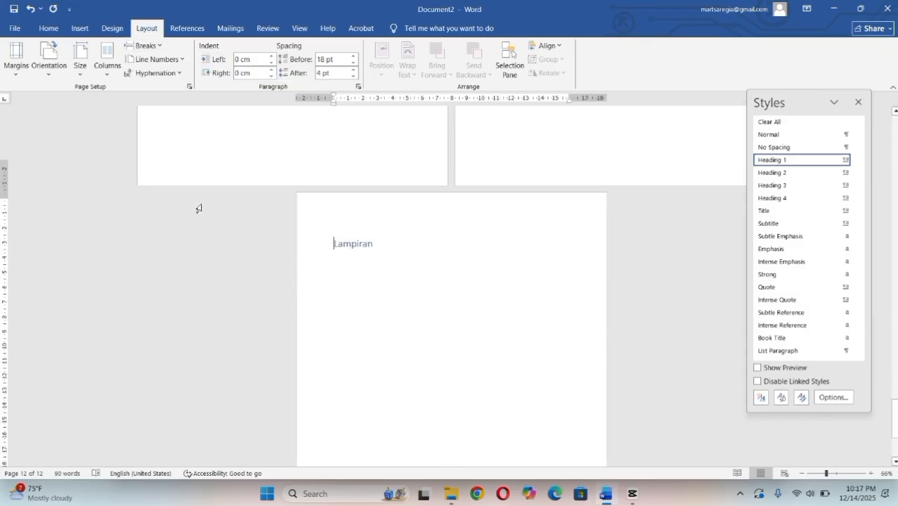
pyautogui.scroll(3, 202, 219)
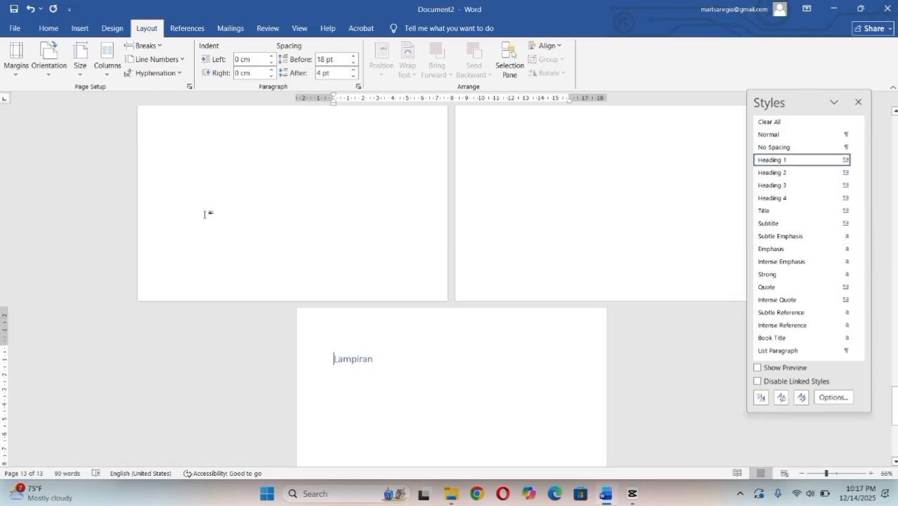
pyautogui.scroll(-5, 180, 204)
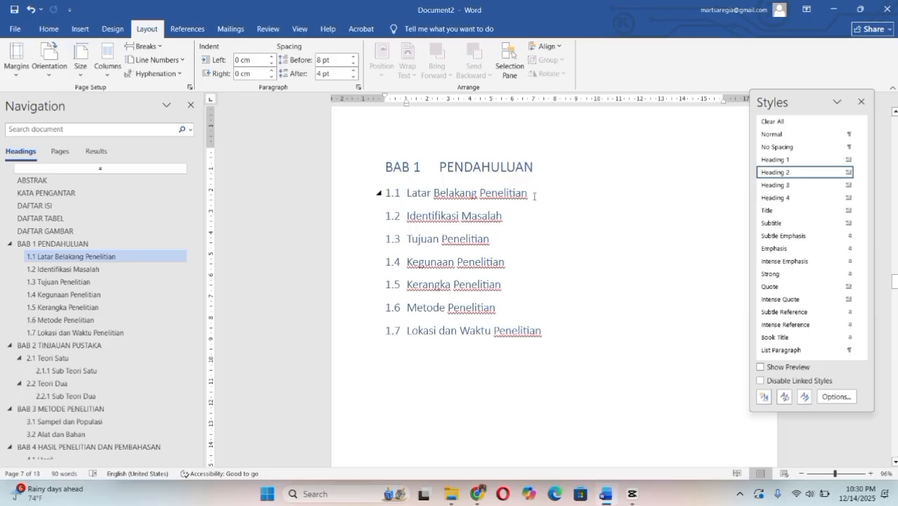
# Add placeholder text under 1.1 Latar Belakang Penelitian with =rand(5) and remove the empty paragraph after it.
pyautogui.press('Return')
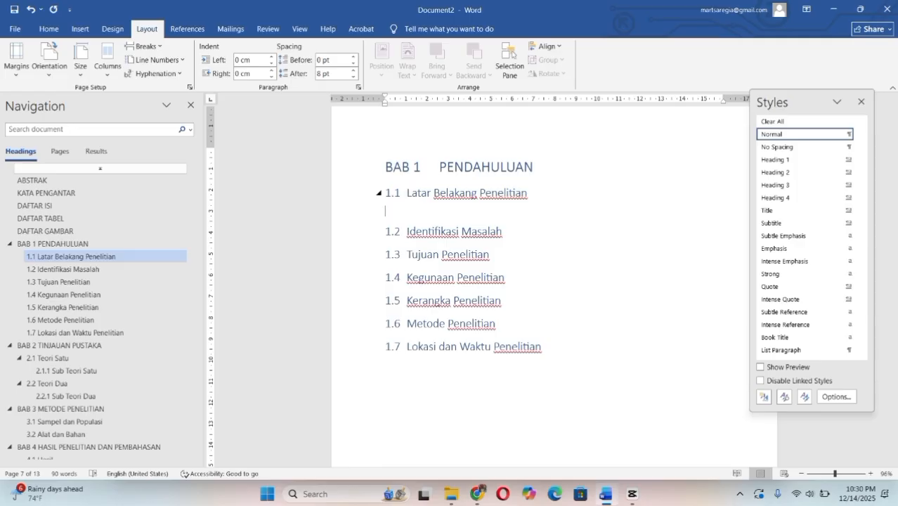
pyautogui.write('=rand(5)')
pyautogui.press('Return')
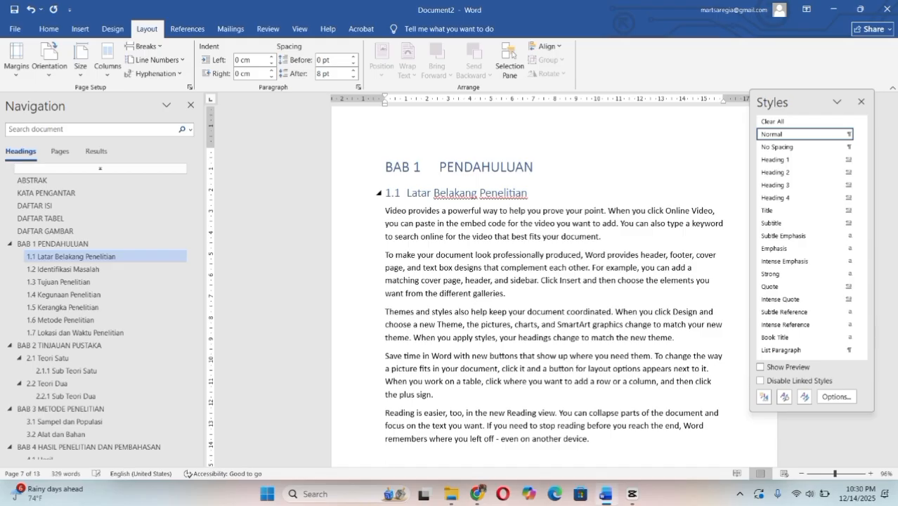
pyautogui.scroll(-5, 583, 173)
pyautogui.press('BackSpace')
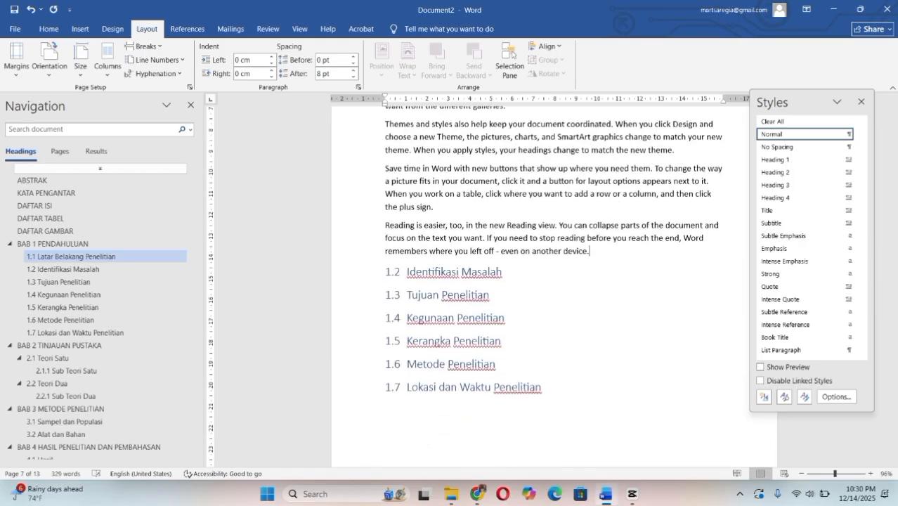
# Add placeholder text under the 1.2 Identifikasi Masalah heading with =rand(3).
pyautogui.click(506, 275)
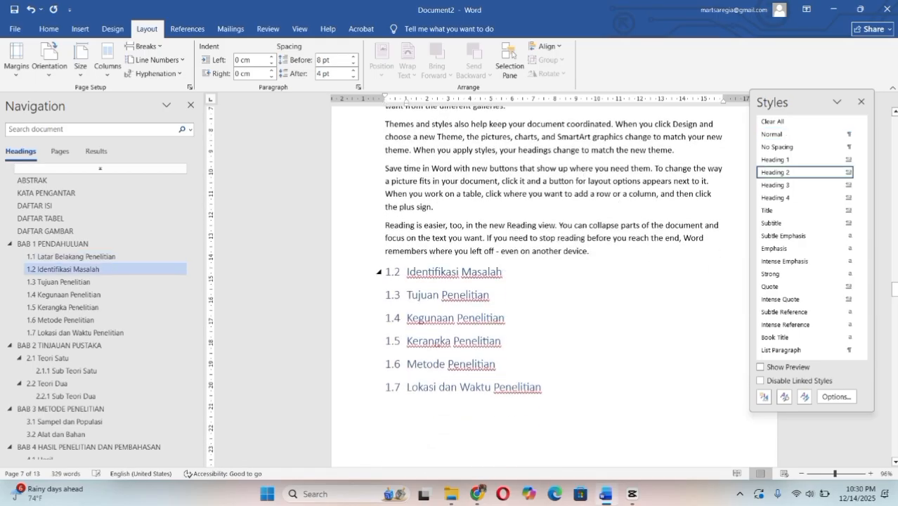
pyautogui.press('Return')
pyautogui.write('=ra')
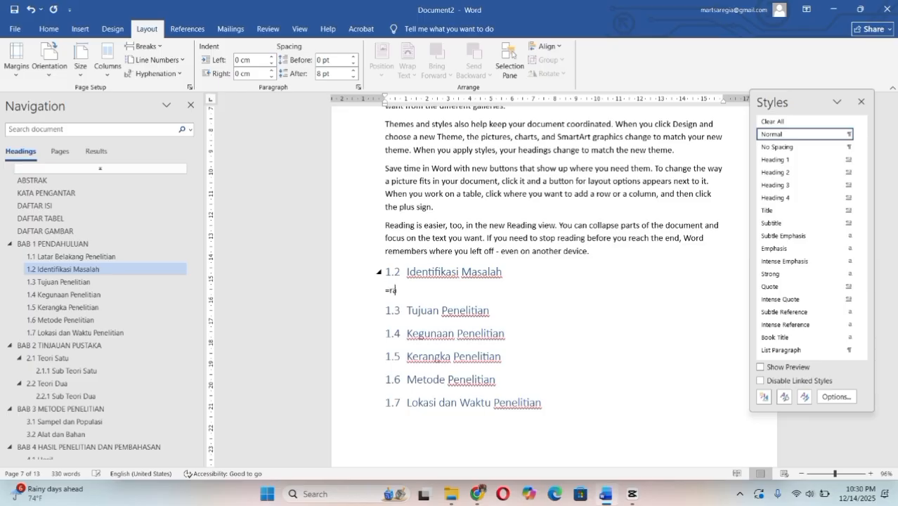
pyautogui.write('nd(3)')
pyautogui.press('Return')
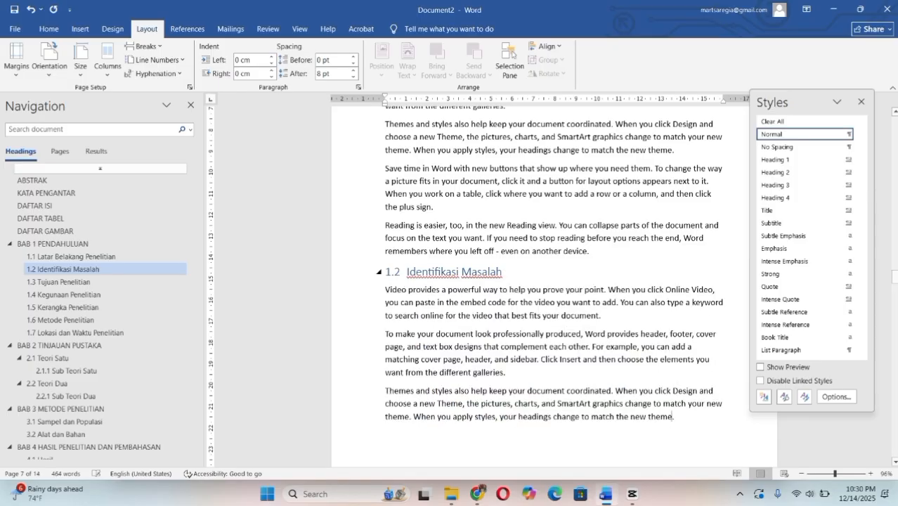
# Place the insertion point at the end of the 1.3 Tujuan Penelitian heading.
pyautogui.scroll(-7, 444, 207)
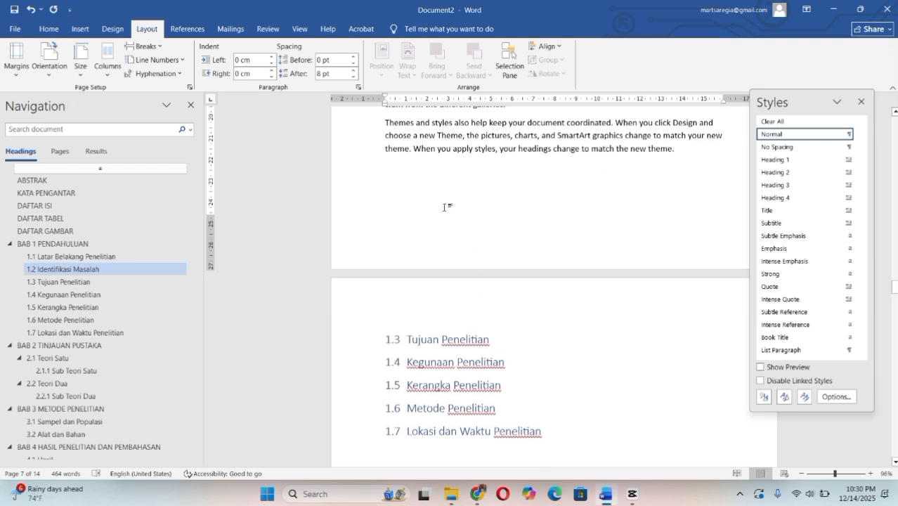
pyautogui.click(506, 357)
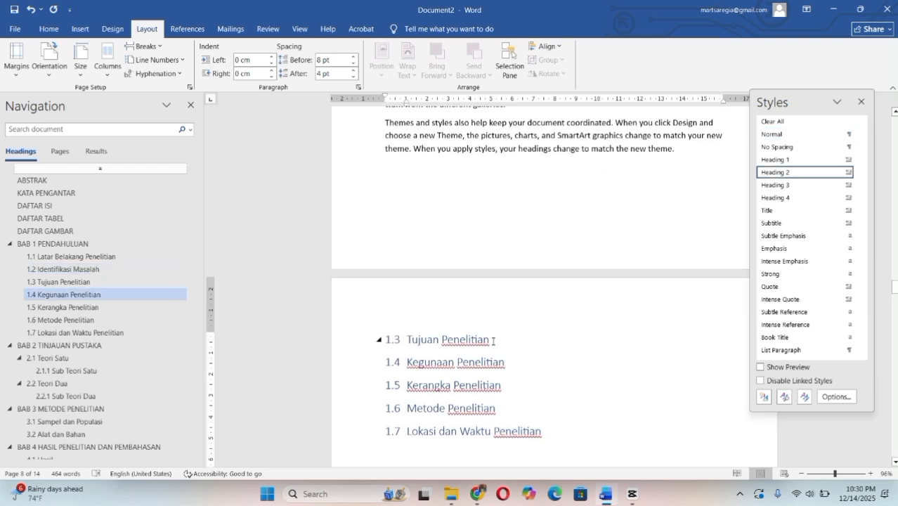
pyautogui.click(493, 341)
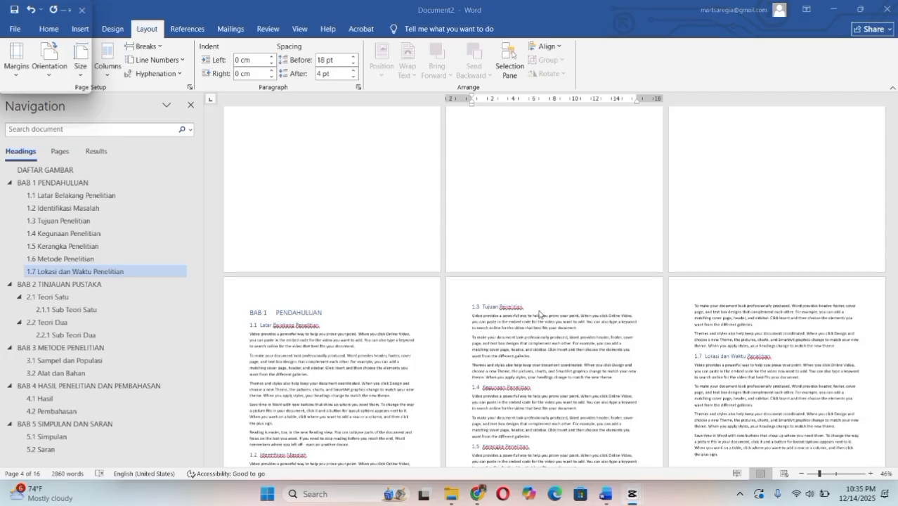
# Insert the Automatic Table 1 table of contents on a new line below the DAFTAR ISI heading.
pyautogui.scroll(-5, 611, 187)
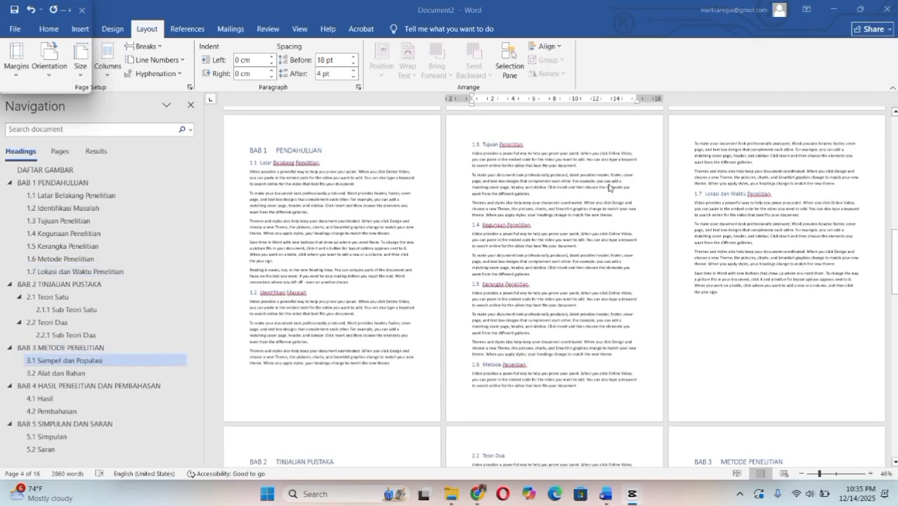
pyautogui.scroll(-12, 611, 188)
pyautogui.scroll(-6, 609, 187)
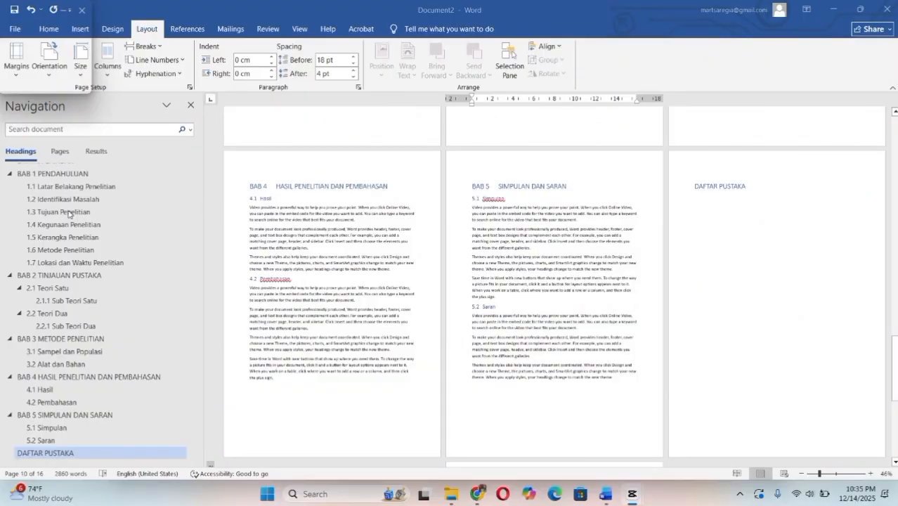
pyautogui.scroll(2, 86, 230)
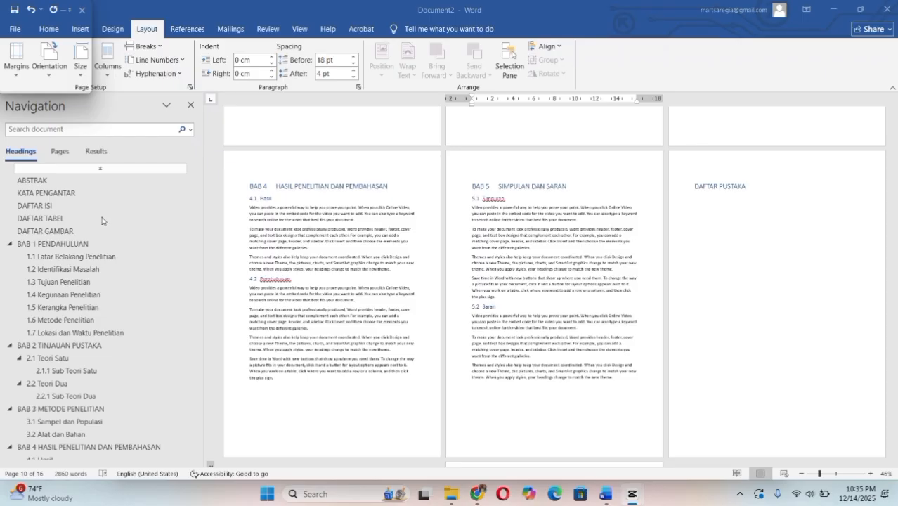
pyautogui.click(43, 210)
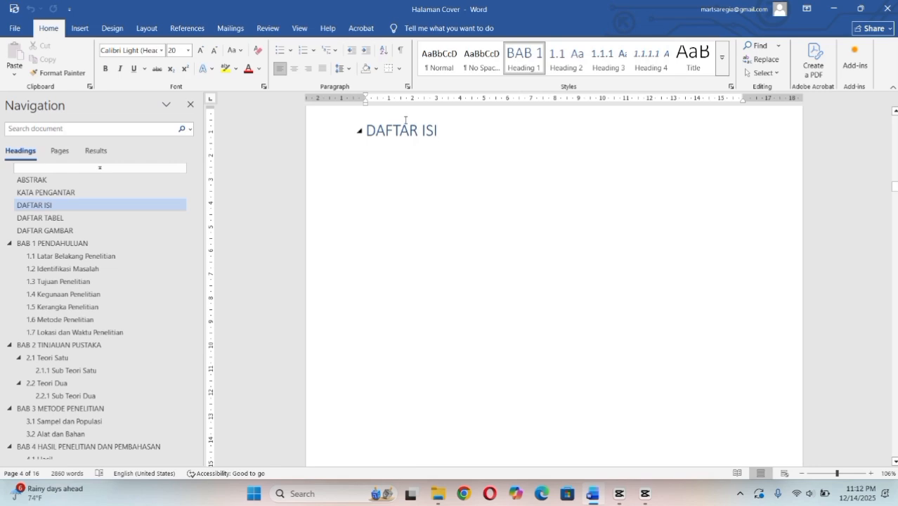
pyautogui.press('Return')
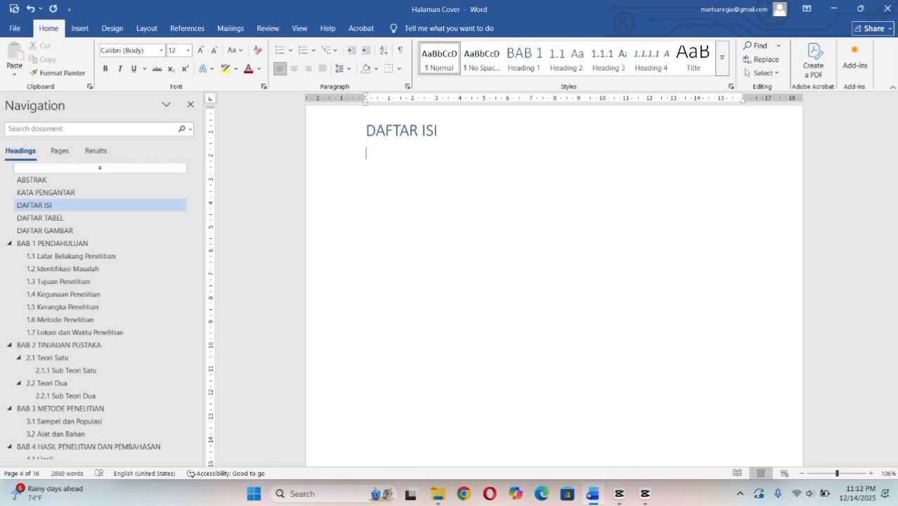
pyautogui.click(187, 28)
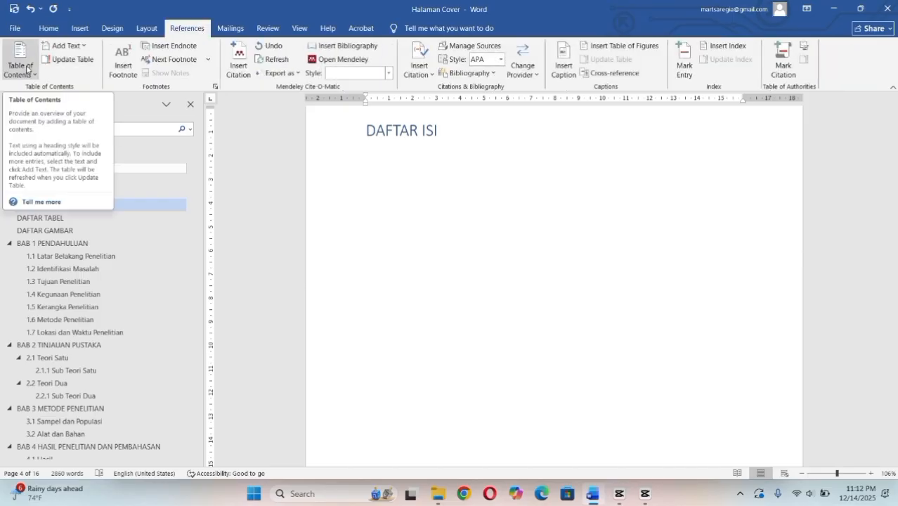
pyautogui.click(27, 67)
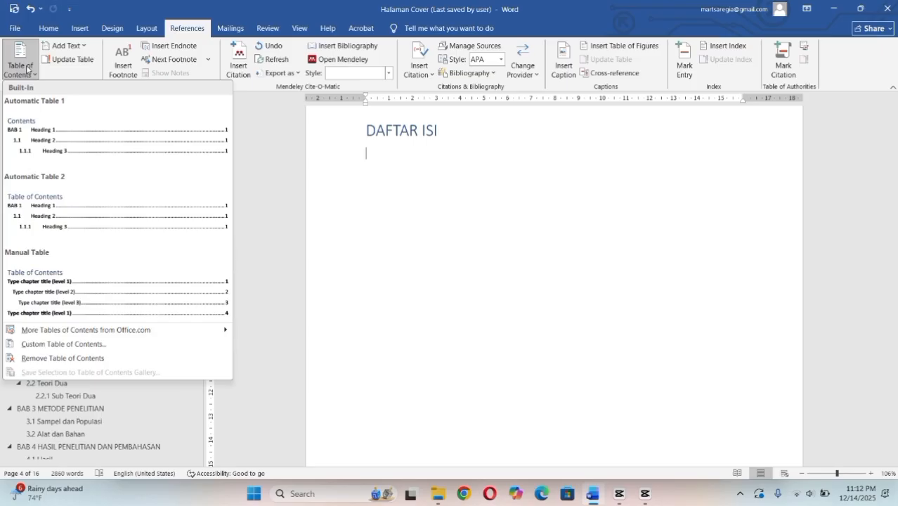
pyautogui.click(64, 137)
# Delete the "Contents" title text above the entries of the table of contents.
pyautogui.scroll(10, 425, 204)
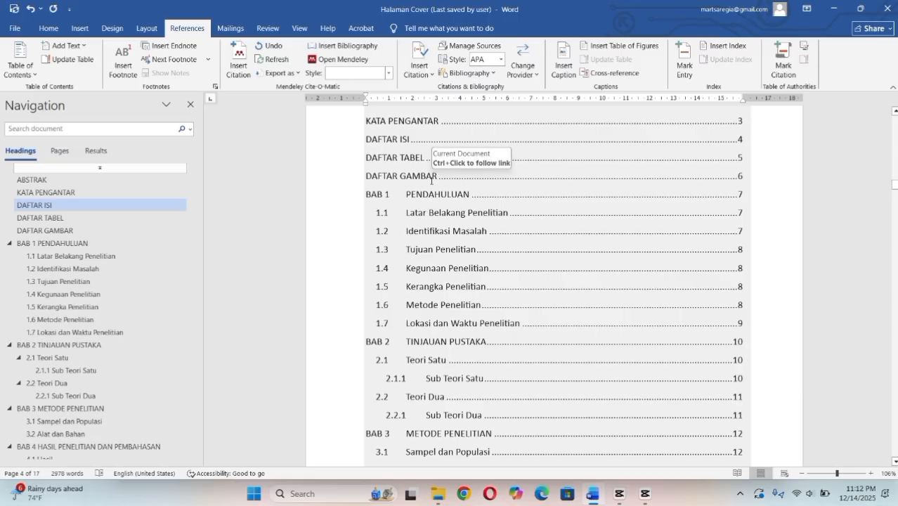
pyautogui.scroll(3, 426, 190)
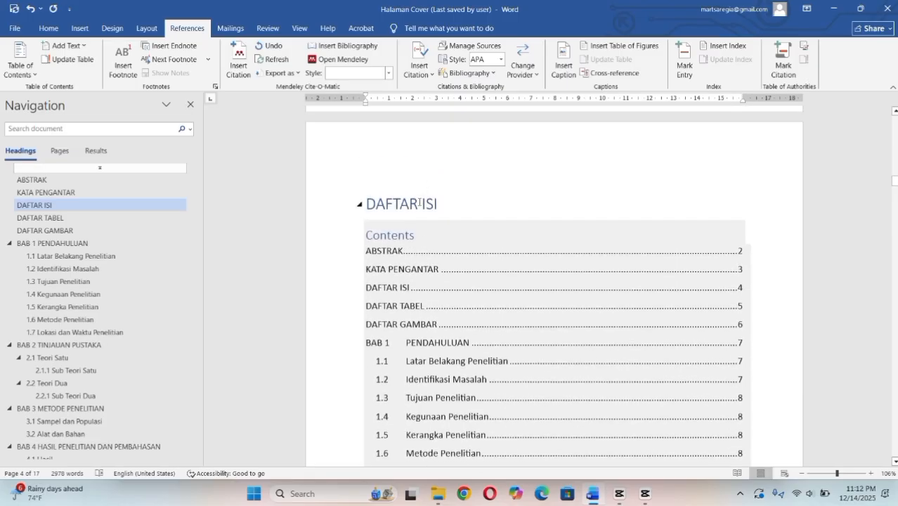
pyautogui.click(417, 240)
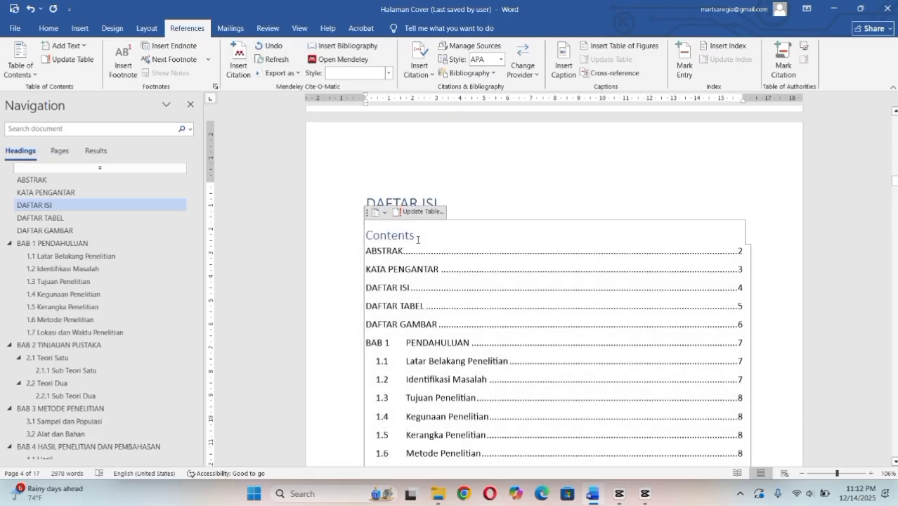
pyautogui.press('BackSpace')
pyautogui.press('BackSpace')
pyautogui.press('BackSpace')
pyautogui.press('BackSpace')
pyautogui.press('BackSpace')
pyautogui.press('BackSpace')
pyautogui.press('BackSpace')
pyautogui.press('BackSpace')
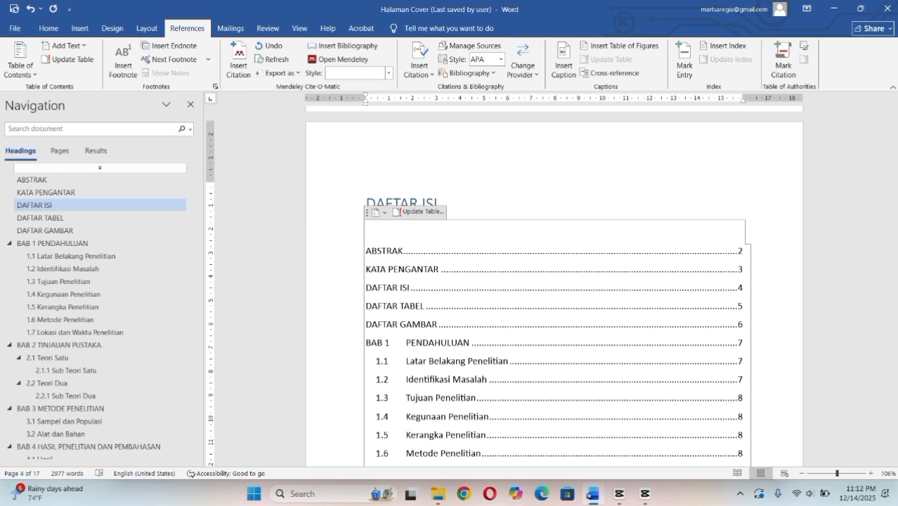
pyautogui.click(318, 268)
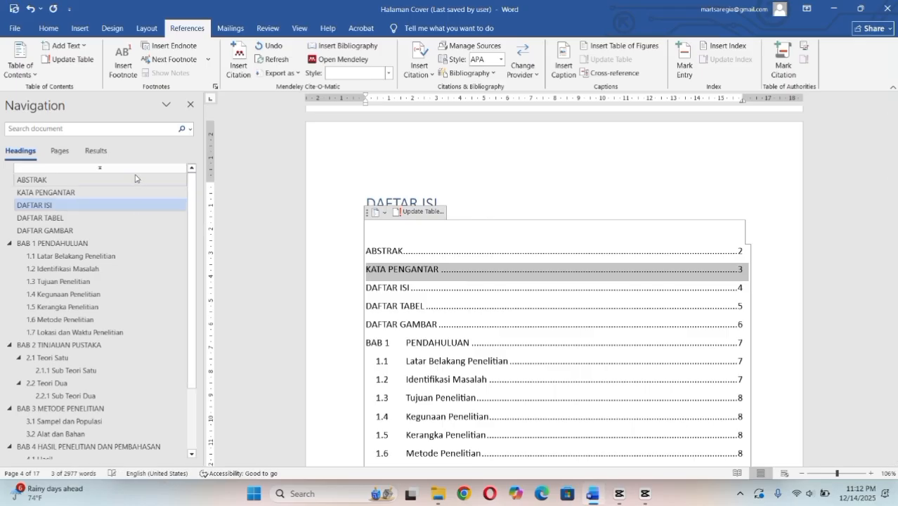
# Go to the ABSTRAK page and add placeholder text below its heading with =rand(5).
pyautogui.click(185, 181)
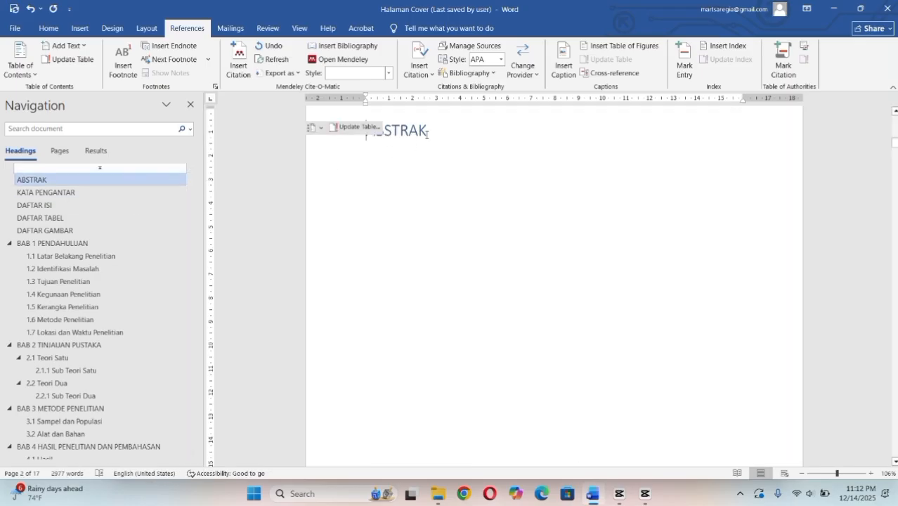
pyautogui.click(426, 133)
pyautogui.press('Return')
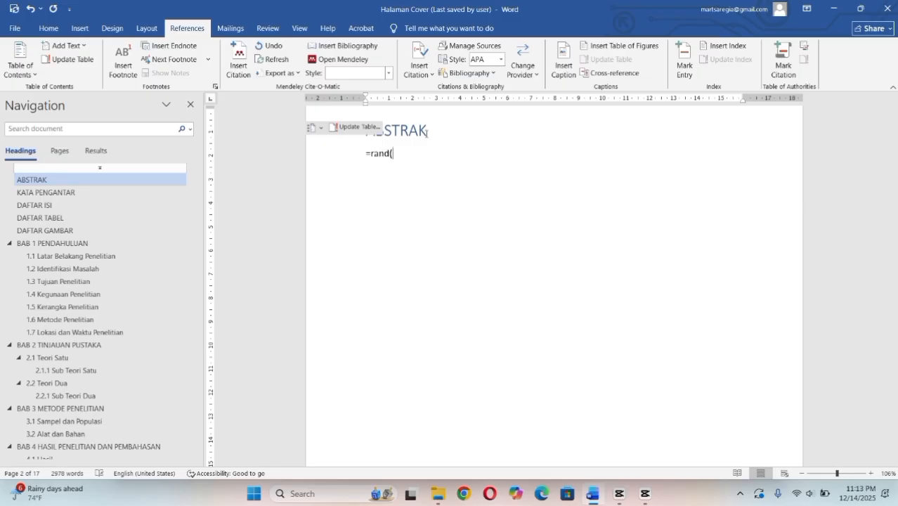
pyautogui.write('=rand(5)')
pyautogui.press('Return')
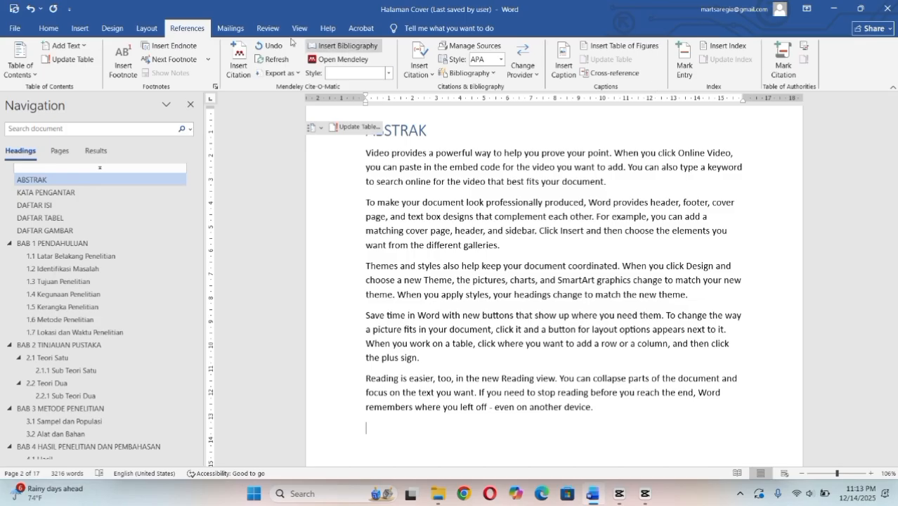
# Show the Styles pane, place it beside the page and lengthen it to list more styles.
pyautogui.click(49, 28)
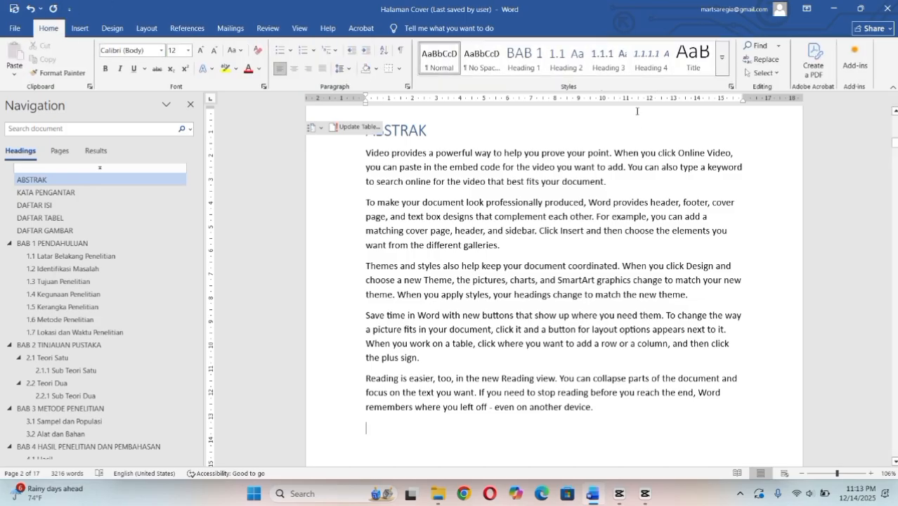
pyautogui.click(731, 86)
pyautogui.moveTo(325, 142); pyautogui.dragTo(807, 113)
pyautogui.moveTo(822, 250); pyautogui.dragTo(823, 427)
# Modify the Normal style's paragraph format to use Justified alignment.
pyautogui.click(851, 149)
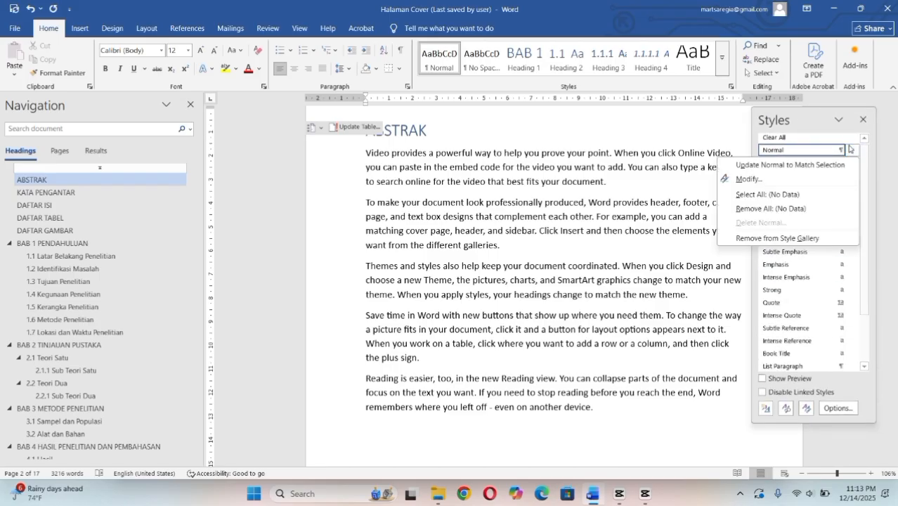
pyautogui.click(795, 177)
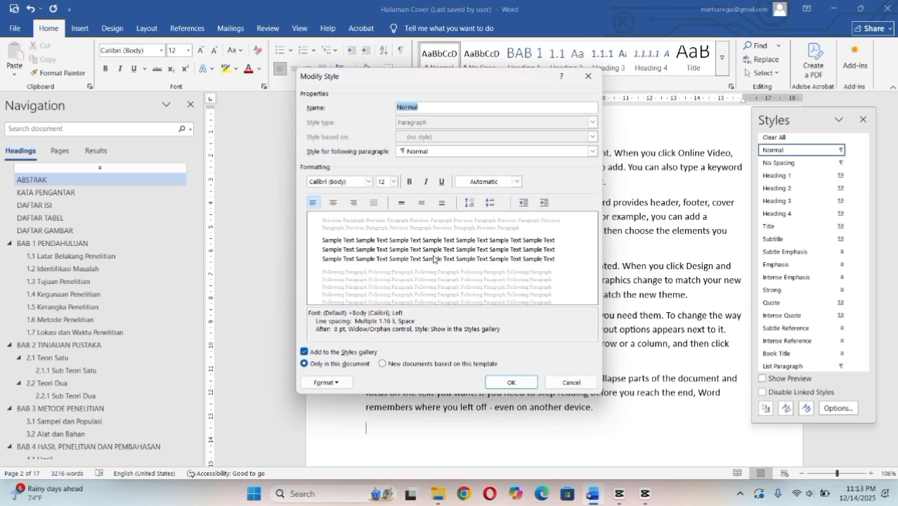
pyautogui.click(334, 383)
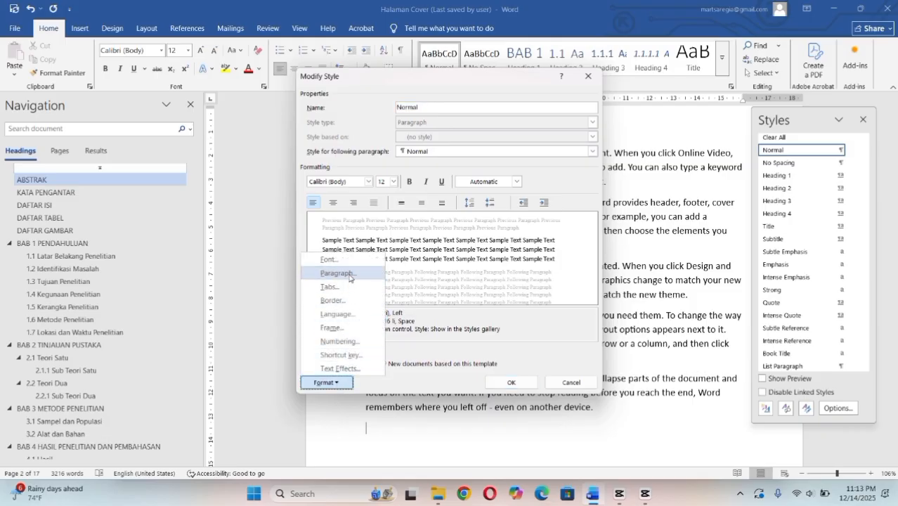
pyautogui.click(347, 273)
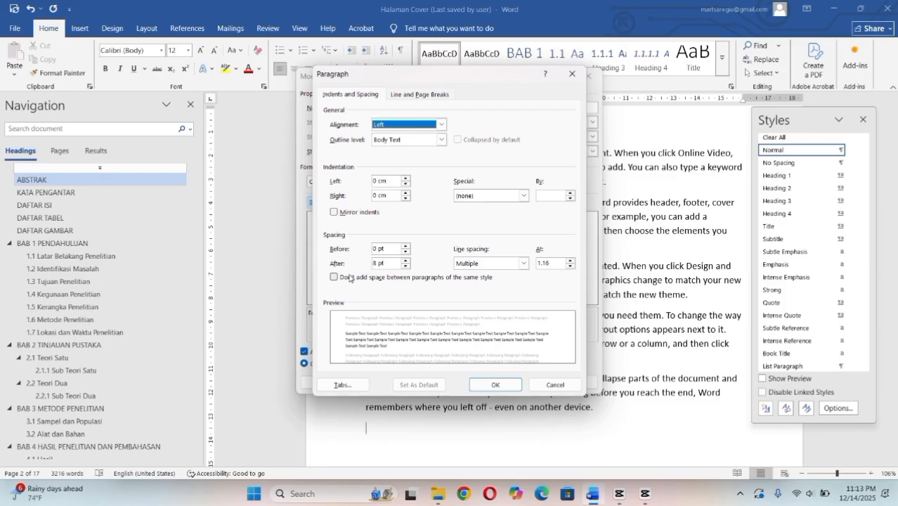
pyautogui.click(441, 124)
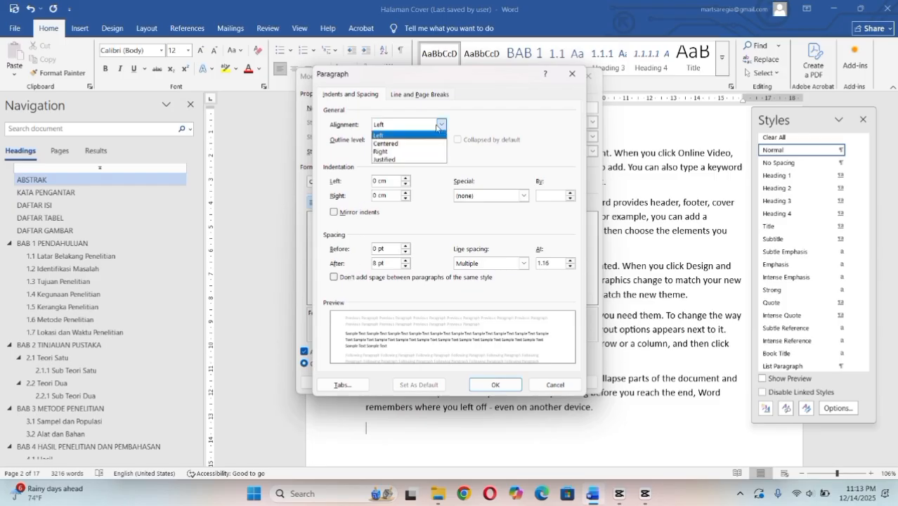
pyautogui.click(402, 159)
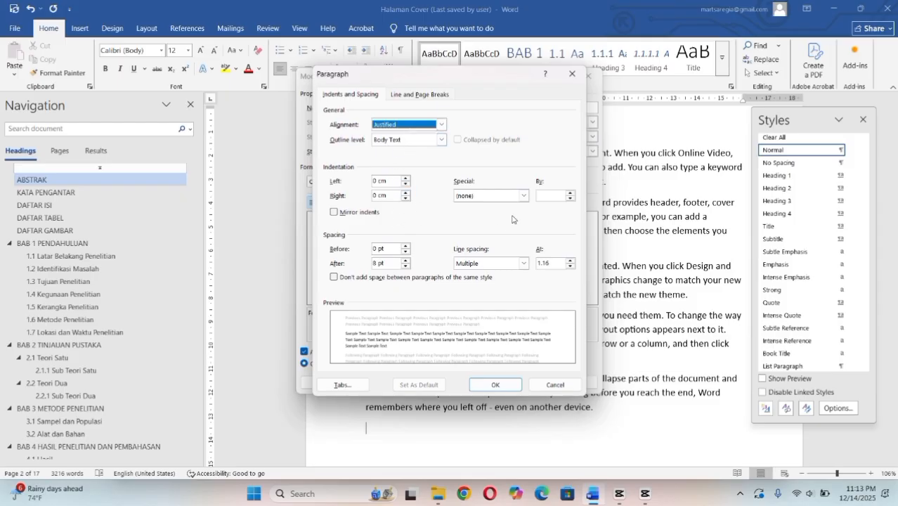
# Give the Normal style a First line special indent of 0.5 cm.
pyautogui.click(522, 197)
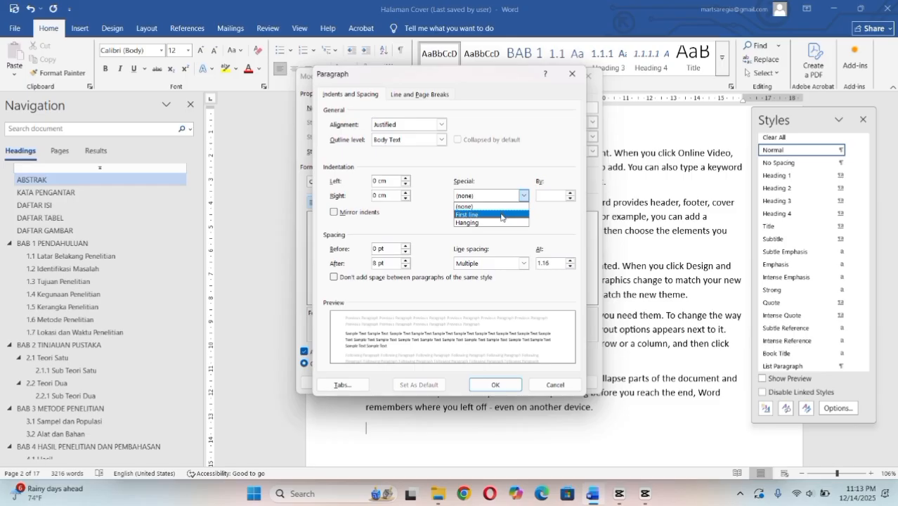
pyautogui.click(501, 215)
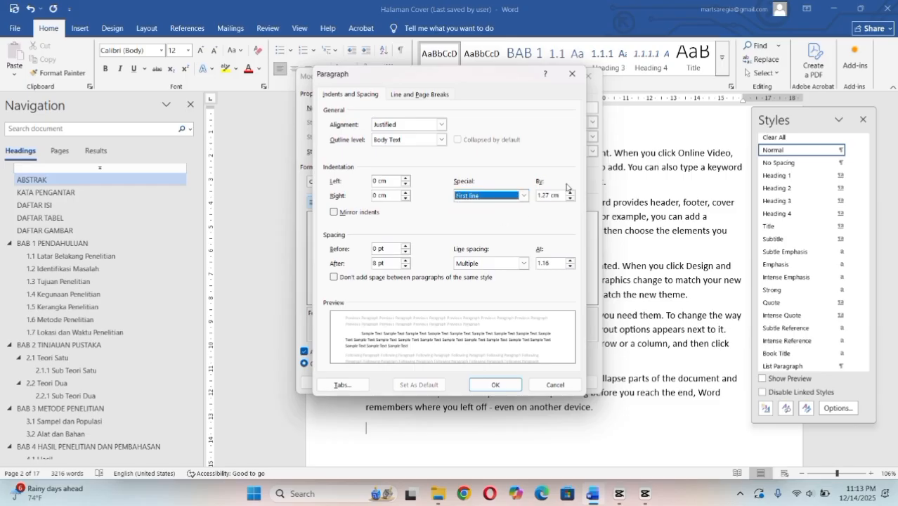
pyautogui.click(548, 195)
pyautogui.press('BackSpace')
pyautogui.press('BackSpace')
pyautogui.press('BackSpace')
pyautogui.press('BackSpace')
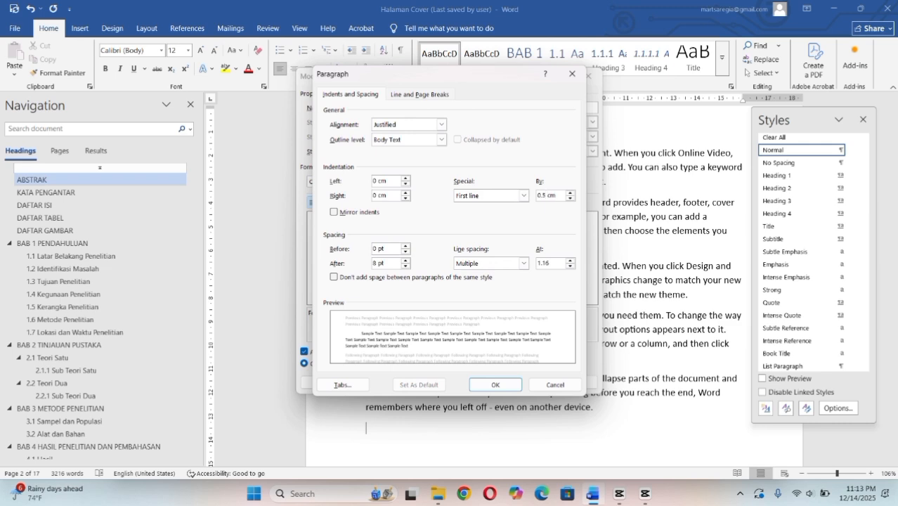
# Set the Normal style's spacing before and after to Auto with Double line spacing, without space between paragraphs of the same style.
pyautogui.click(386, 248)
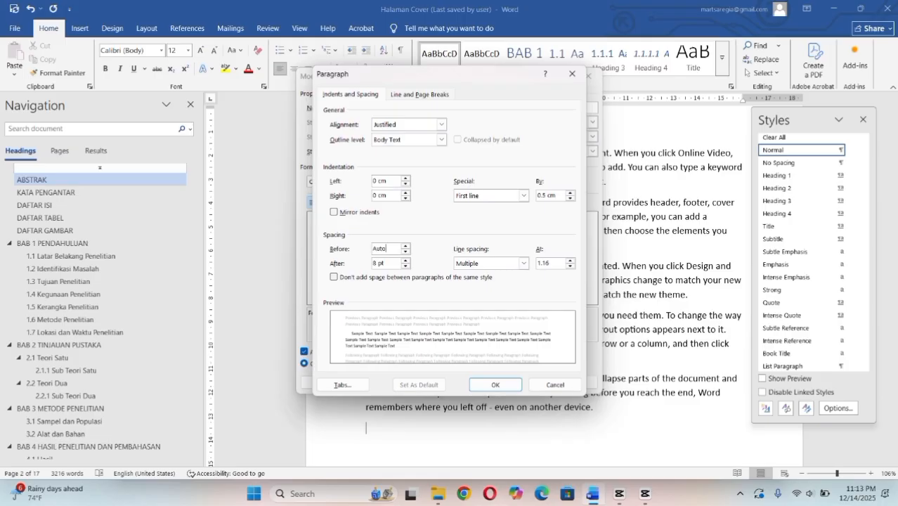
pyautogui.click(394, 263)
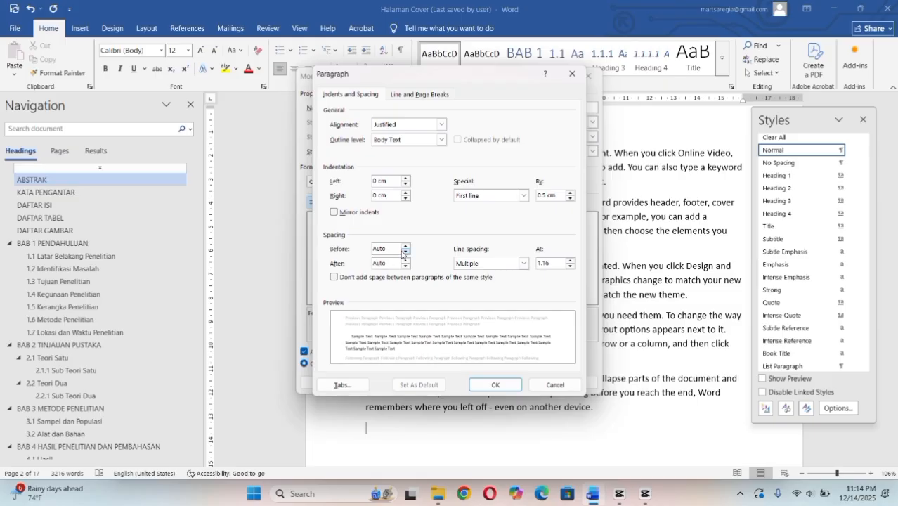
pyautogui.click(521, 263)
pyautogui.click(504, 294)
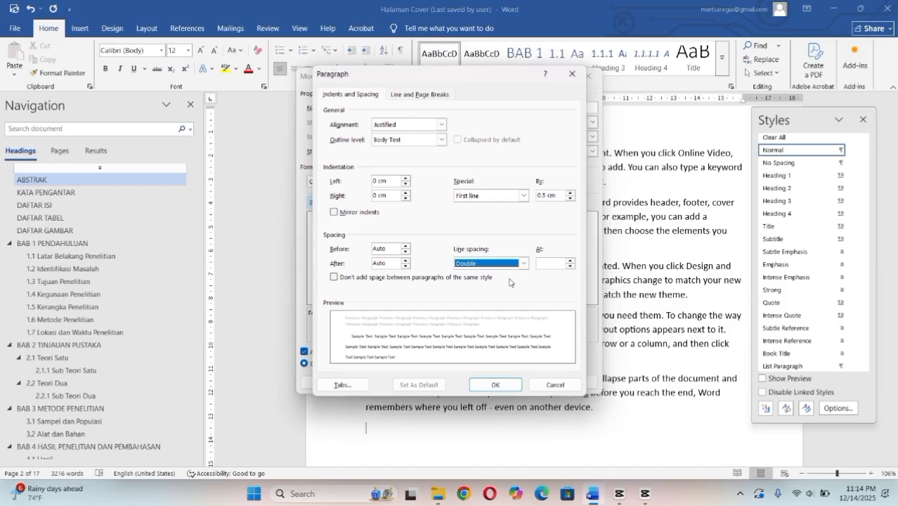
pyautogui.click(394, 279)
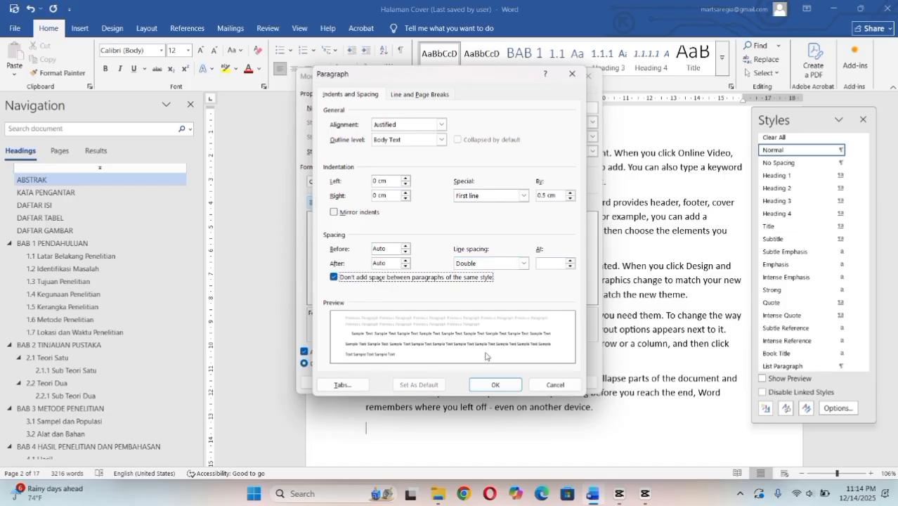
pyautogui.click(493, 384)
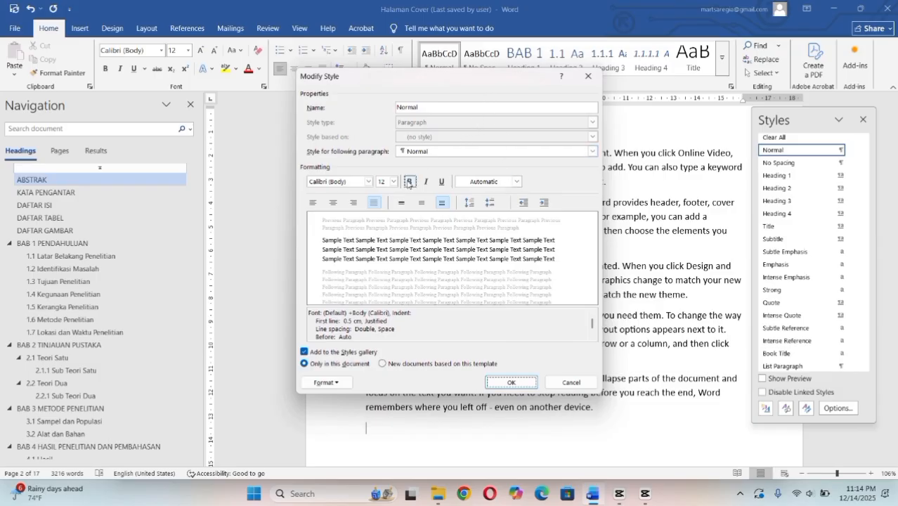
# Change the Normal style's font to Times New Roman and apply the style changes.
pyautogui.click(368, 182)
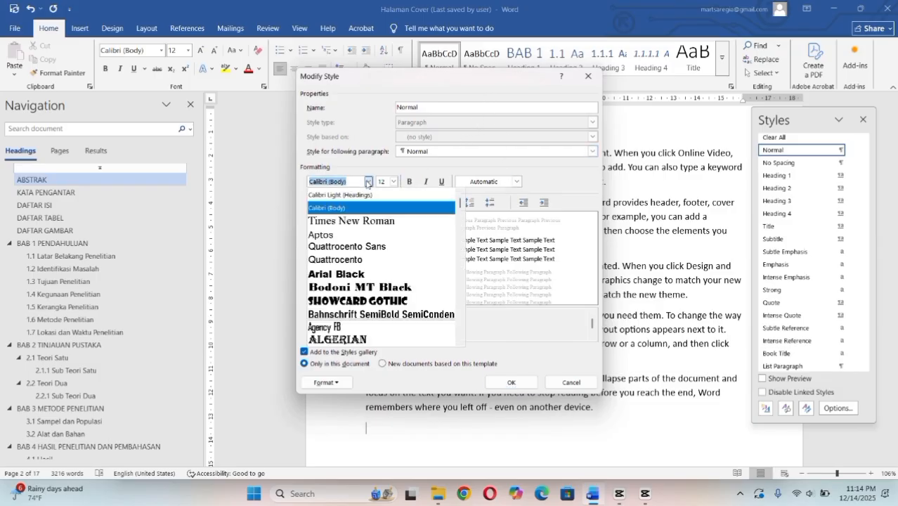
pyautogui.click(356, 221)
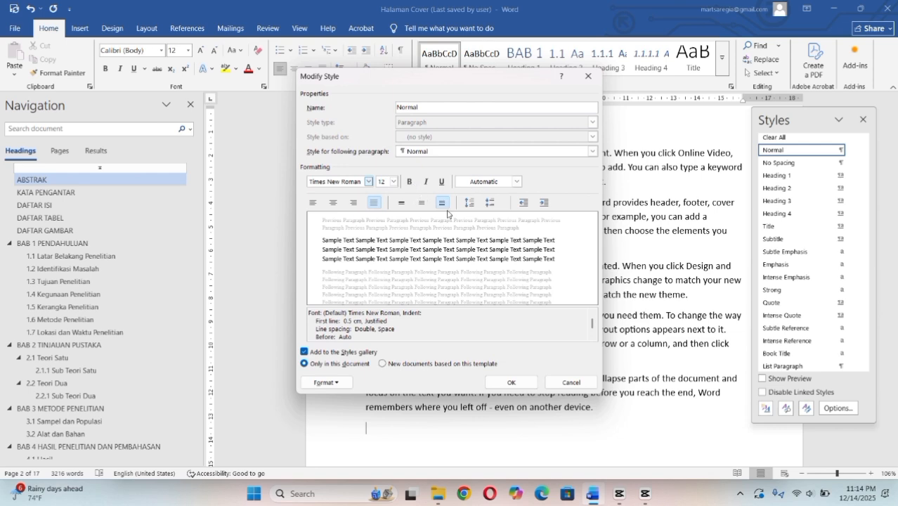
pyautogui.click(511, 383)
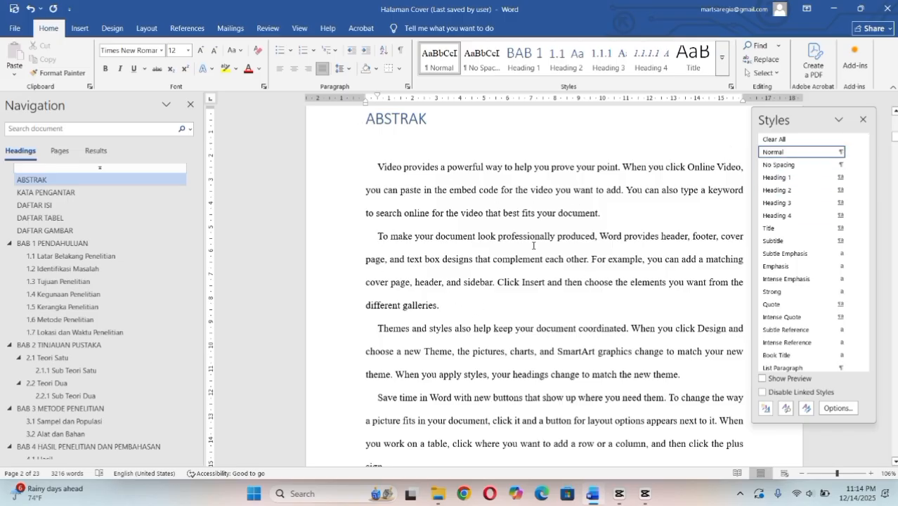
# Modify the Heading 1 style's paragraph format to use a hanging indent of 0.5 cm.
pyautogui.click(851, 178)
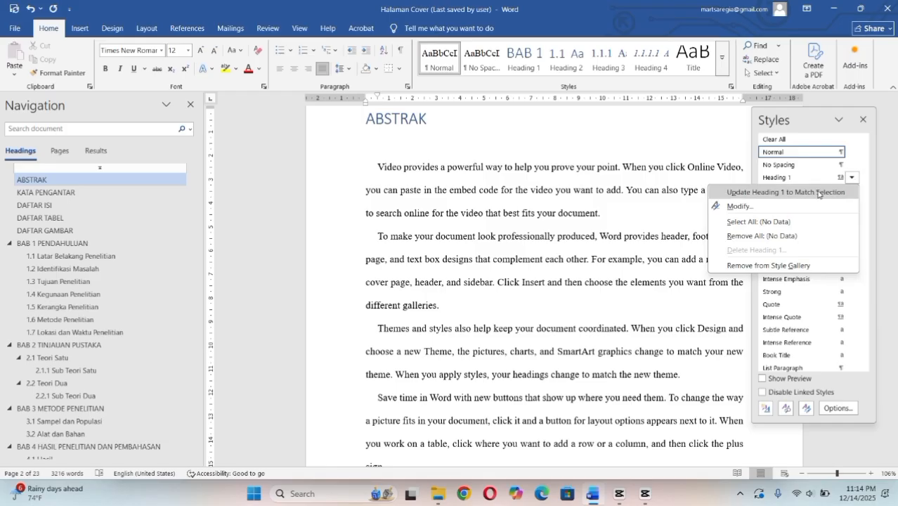
pyautogui.click(741, 206)
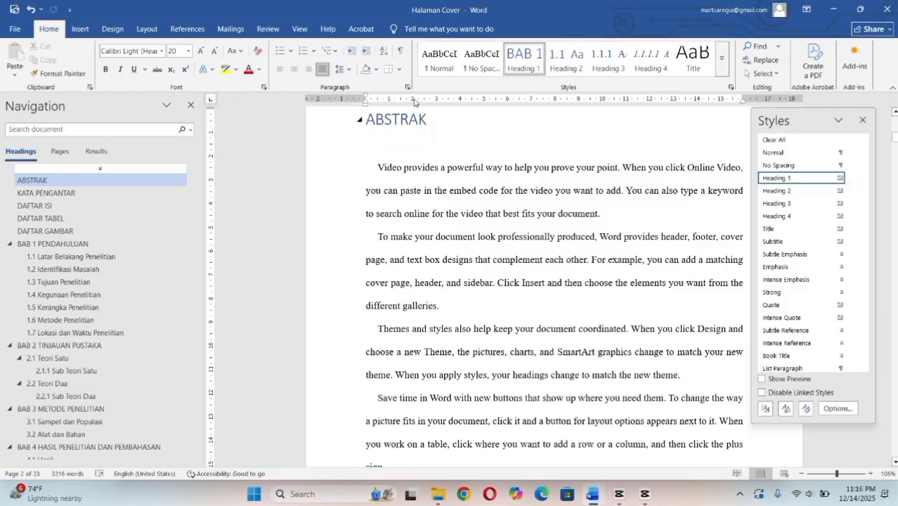
pyautogui.click(851, 177)
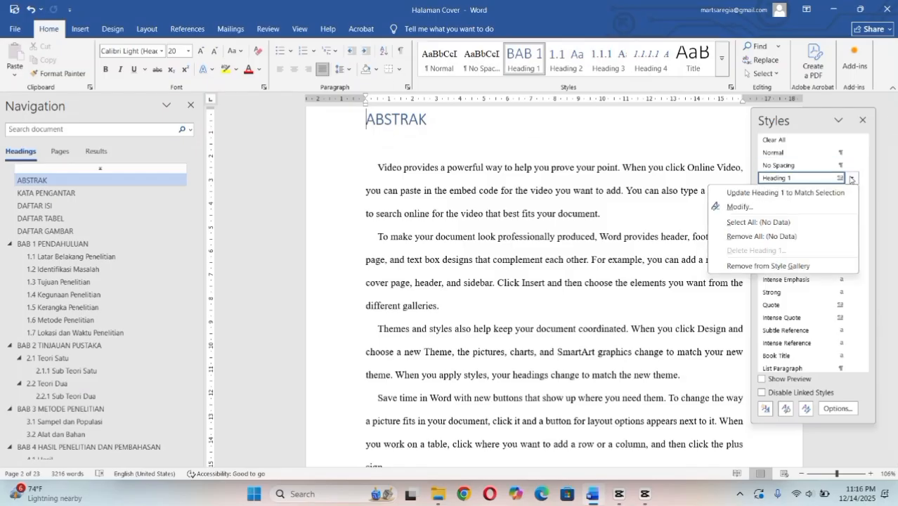
pyautogui.click(809, 206)
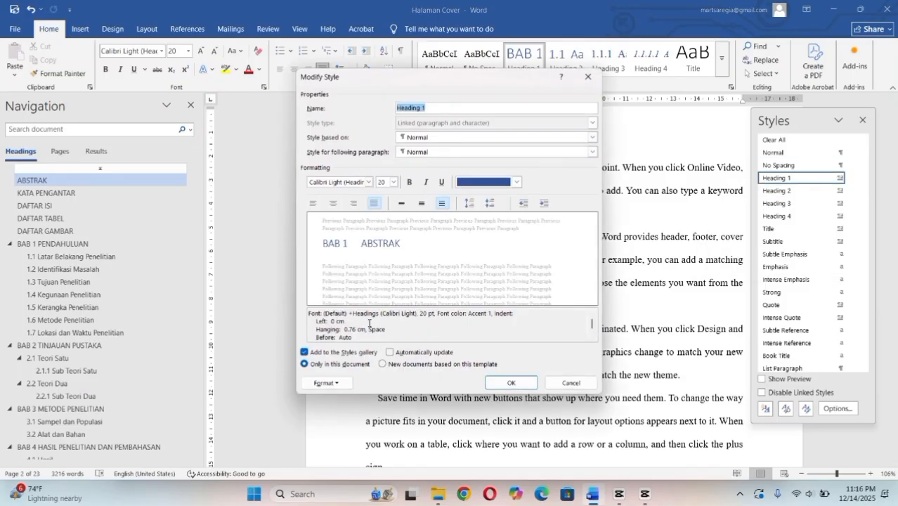
pyautogui.click(326, 383)
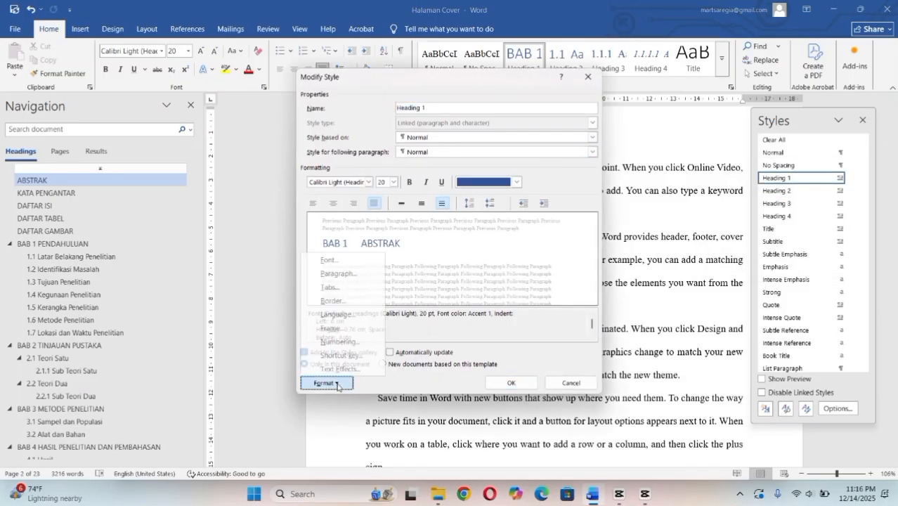
pyautogui.click(339, 273)
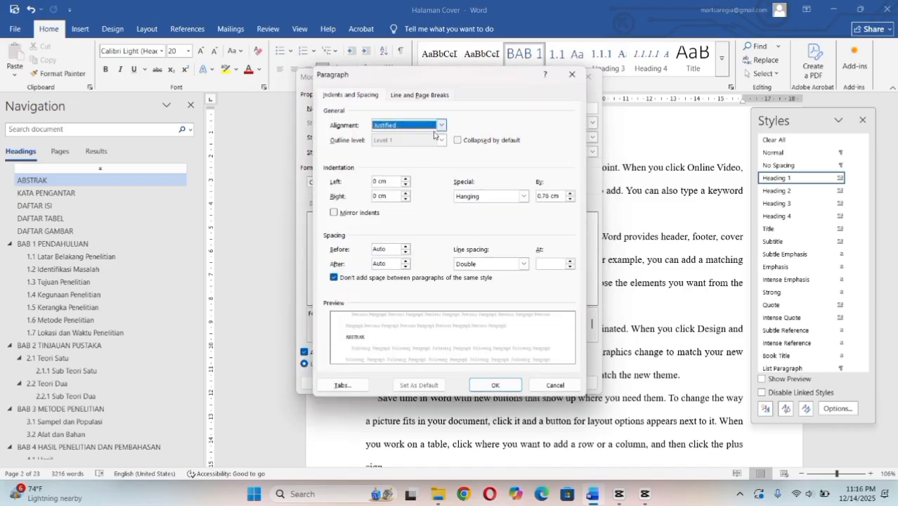
pyautogui.click(549, 196)
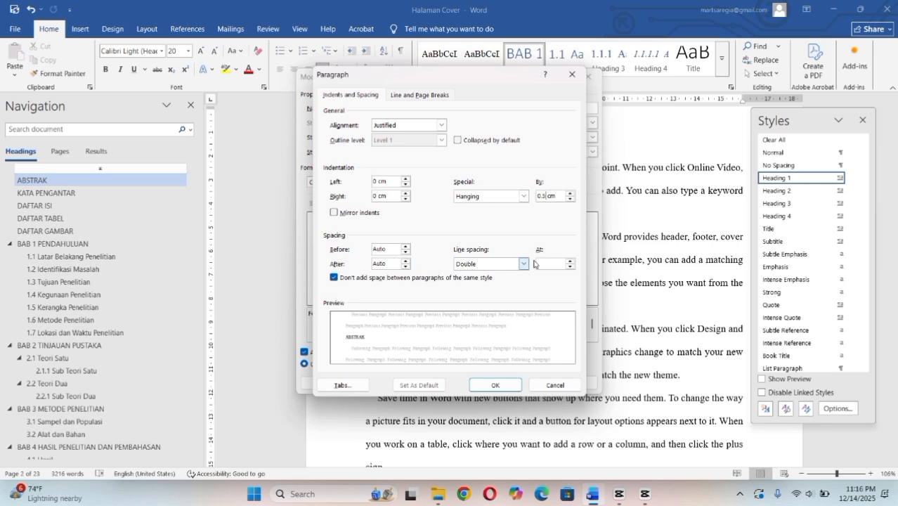
pyautogui.click(478, 384)
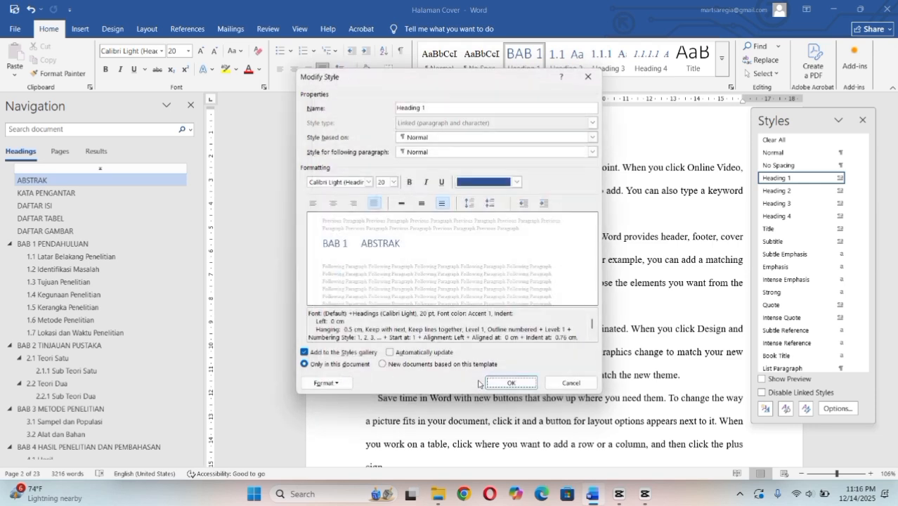
# Format the Heading 1 style as Times New Roman, bold and centered with black Text 1 font colour, and apply it.
pyautogui.click(369, 182)
pyautogui.click(371, 222)
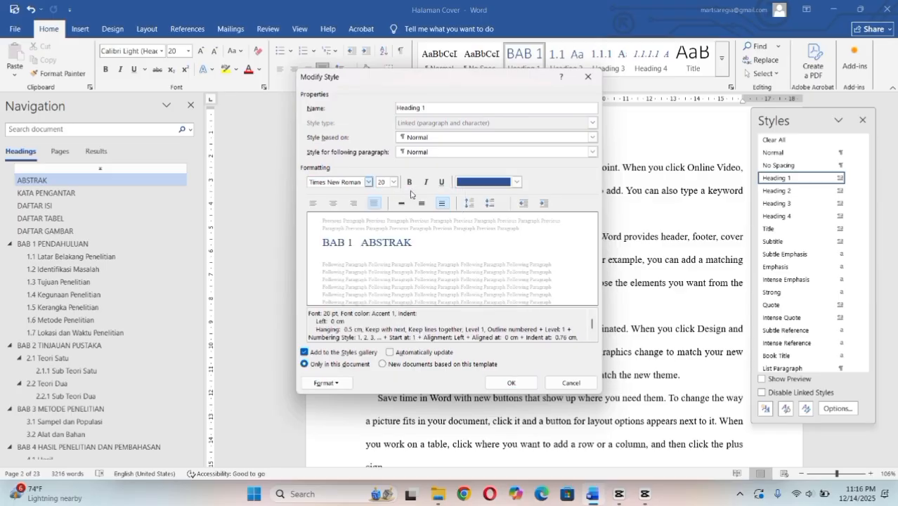
pyautogui.click(410, 183)
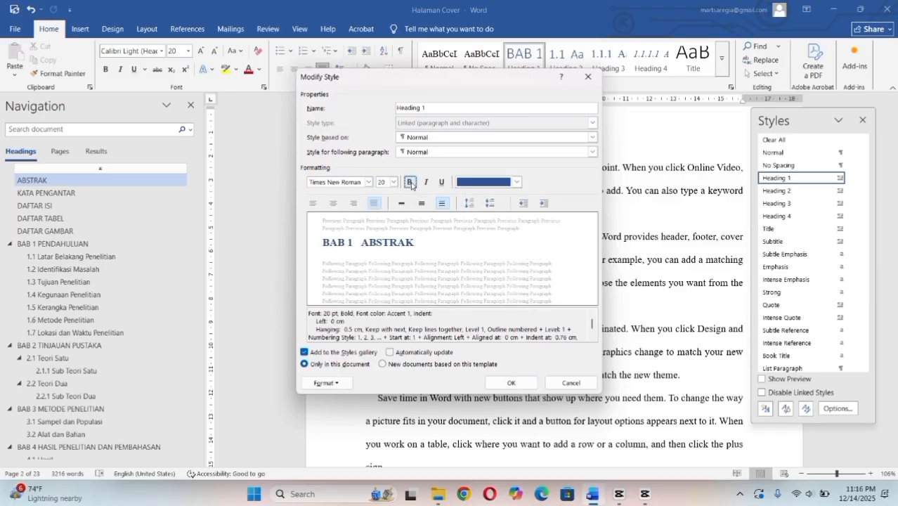
pyautogui.click(334, 203)
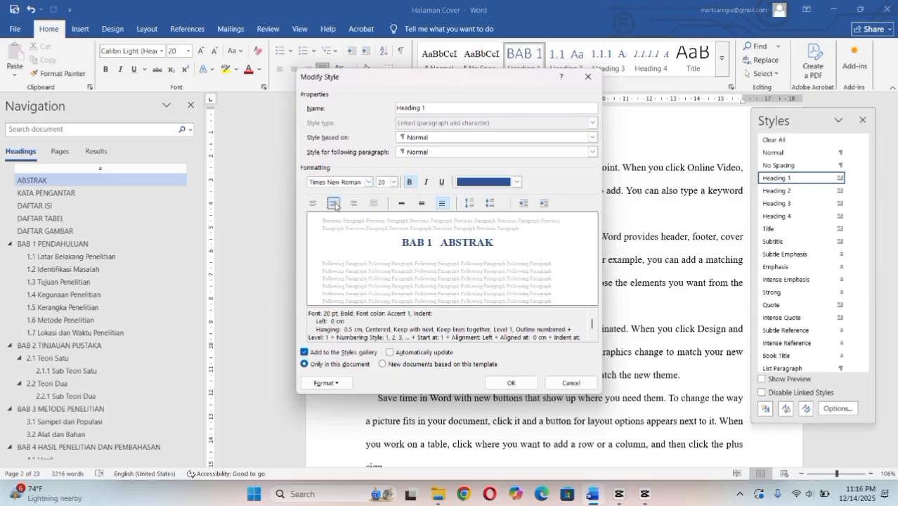
pyautogui.click(517, 182)
pyautogui.click(477, 220)
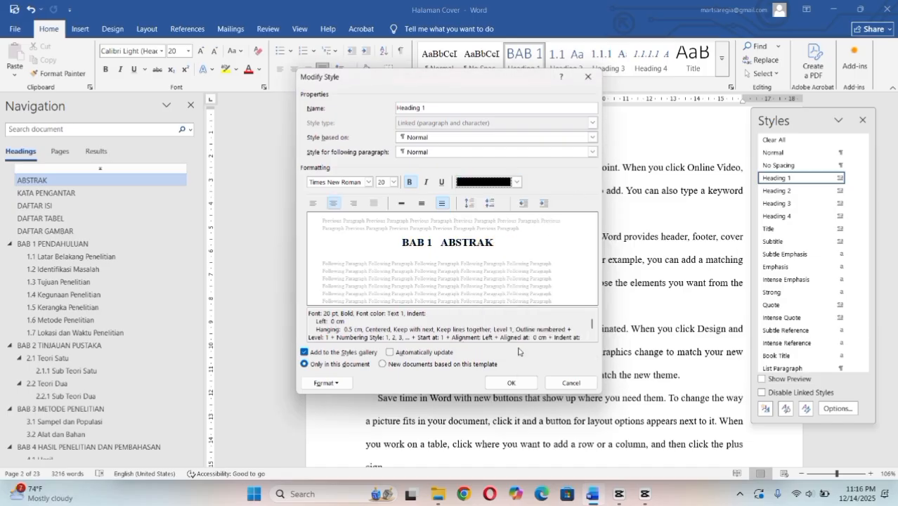
pyautogui.click(515, 383)
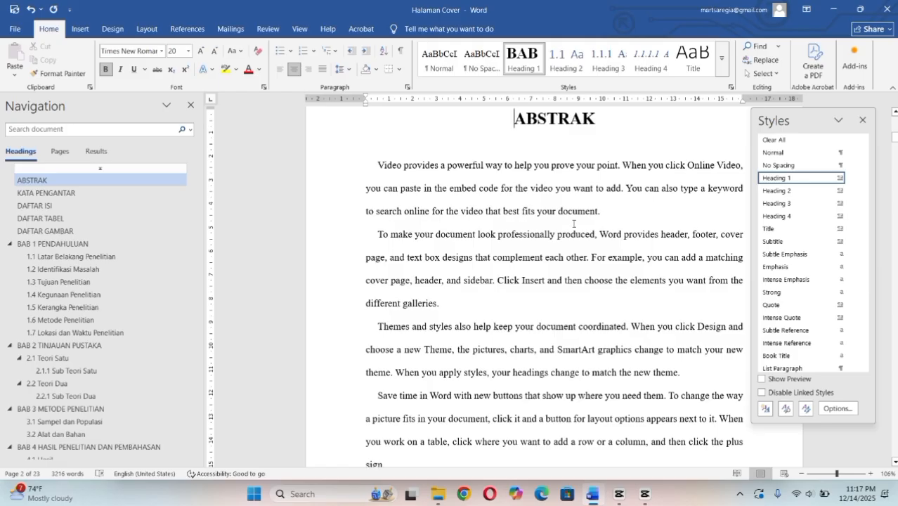
# Set the Heading 1 style's font size to 12 and apply the style change.
pyautogui.scroll(-8, 573, 224)
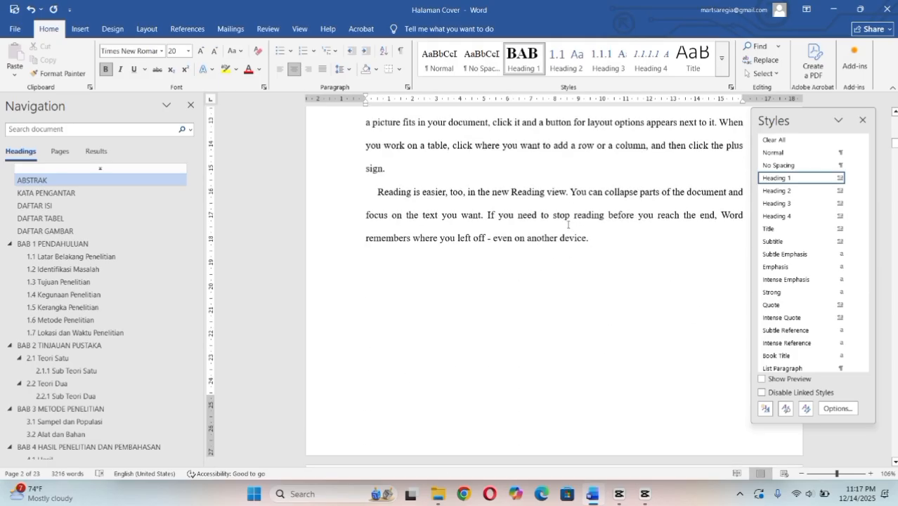
pyautogui.scroll(8, 568, 224)
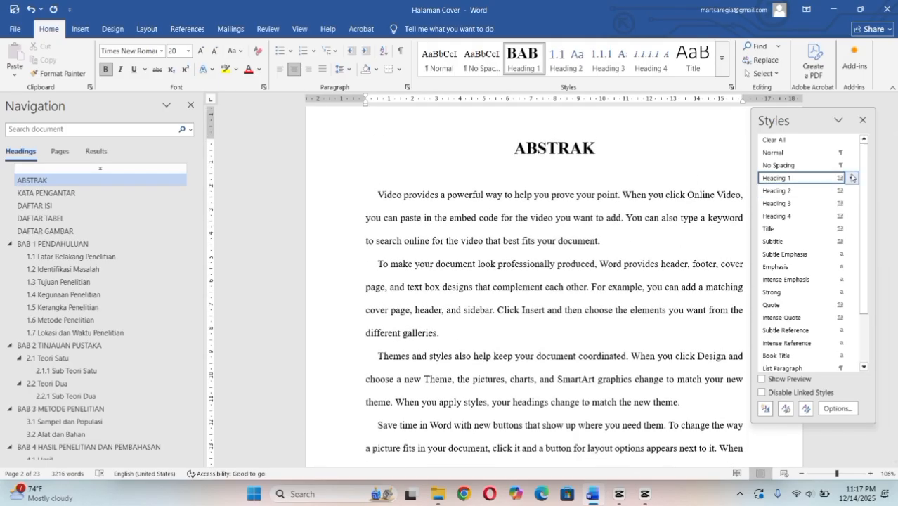
pyautogui.click(852, 178)
pyautogui.click(787, 204)
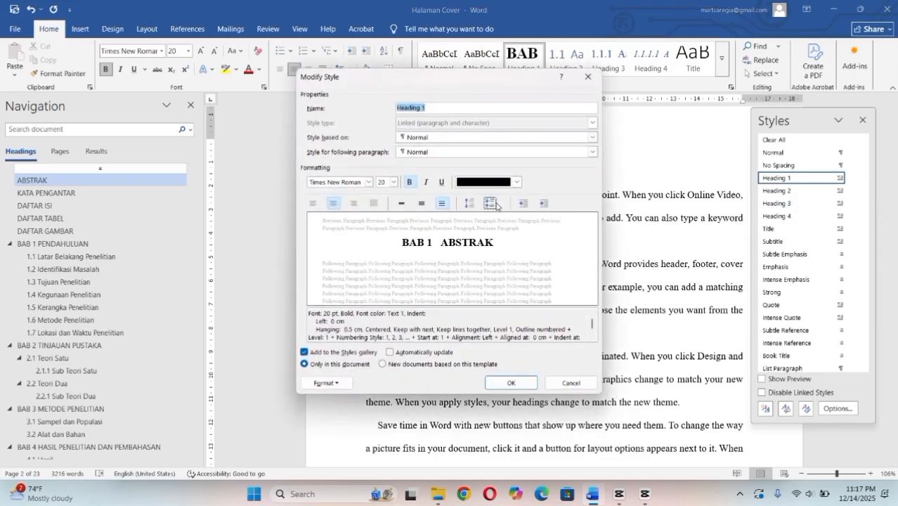
pyautogui.click(383, 182)
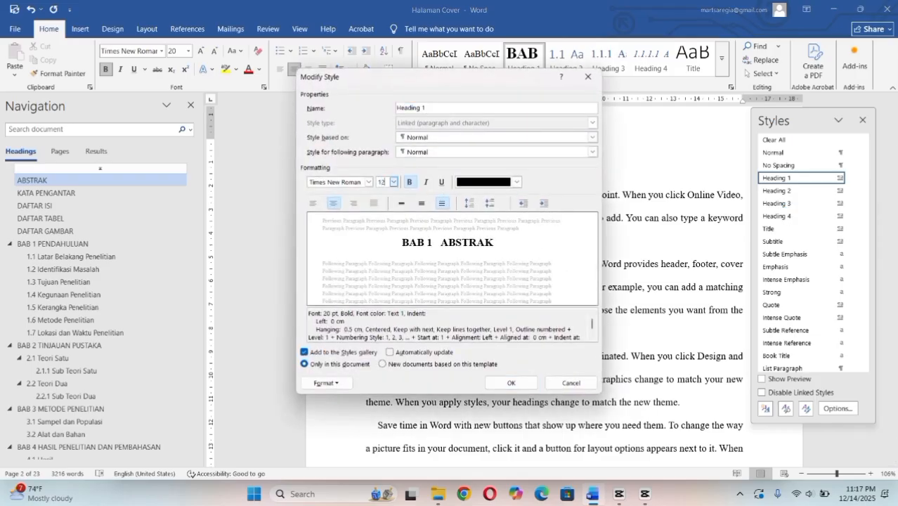
pyautogui.click(526, 386)
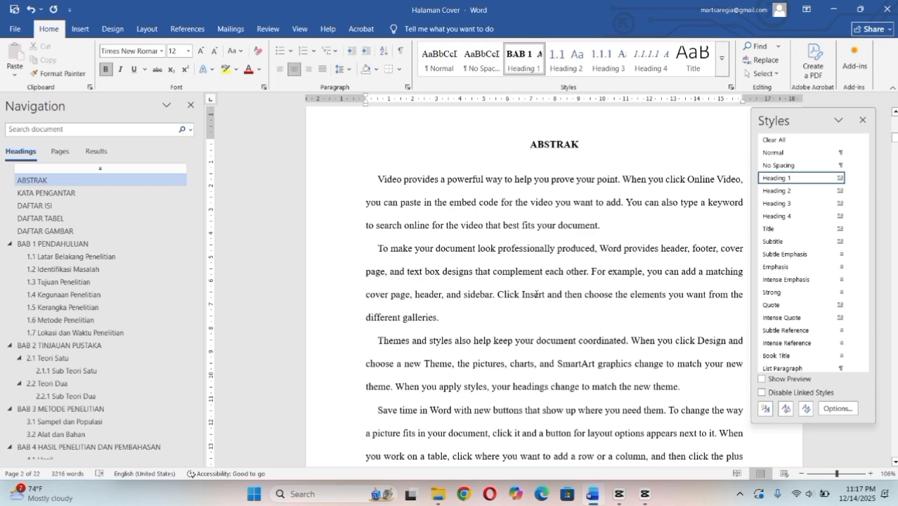
# Go to the 2.1.1 Sub Teori Satu heading and open its Heading 3 style for modification.
pyautogui.scroll(-3, 685, 269)
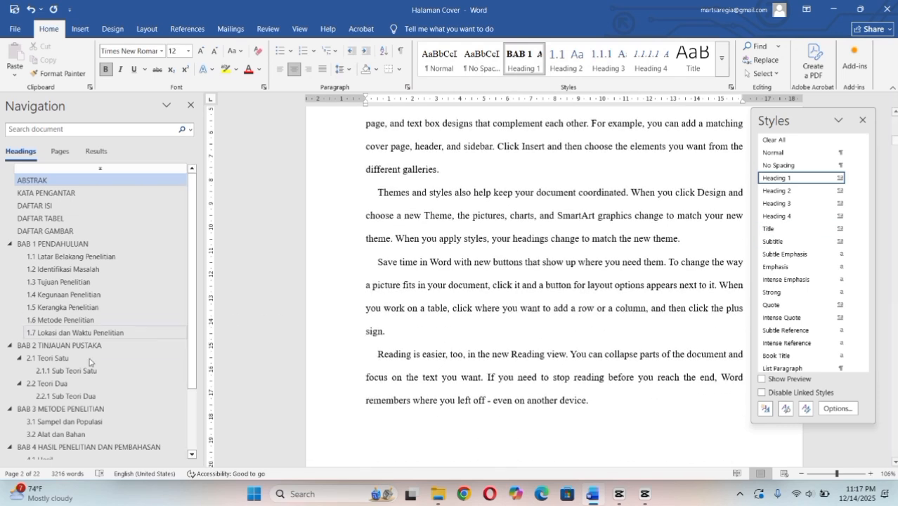
pyautogui.click(78, 370)
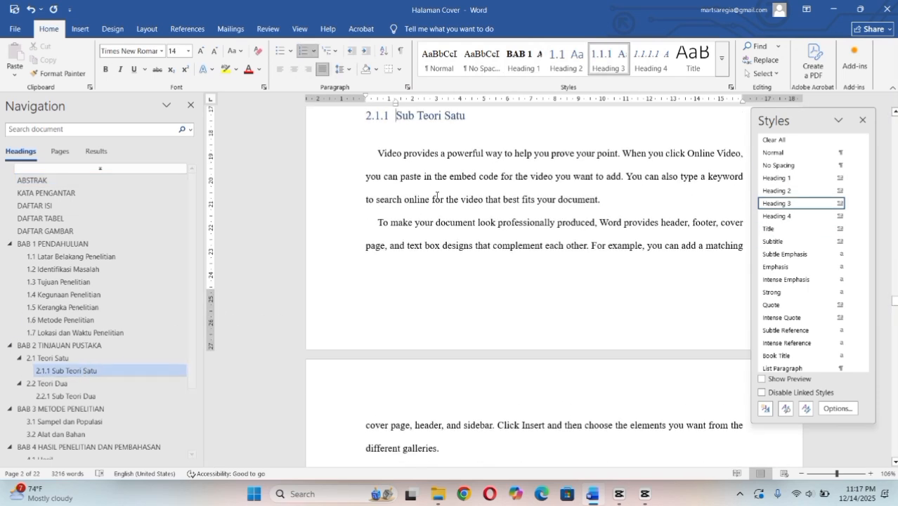
pyautogui.click(851, 204)
pyautogui.click(813, 232)
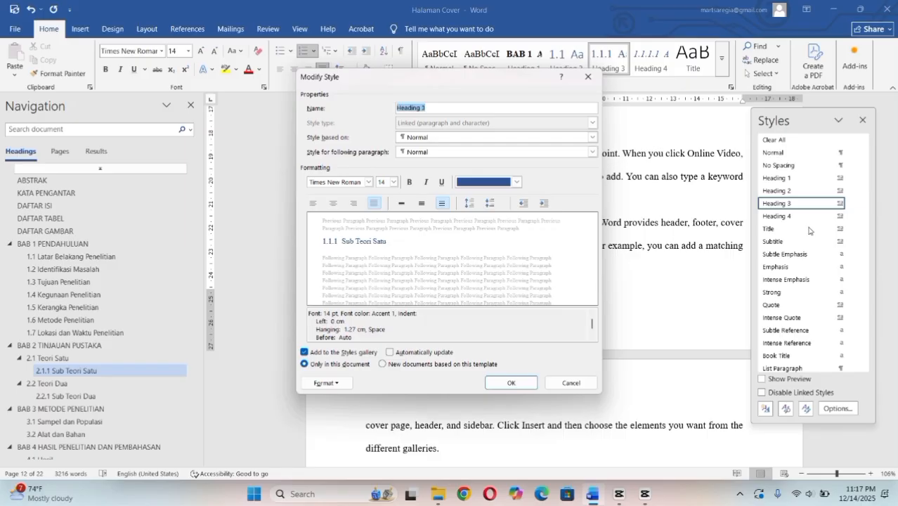
pyautogui.click(345, 383)
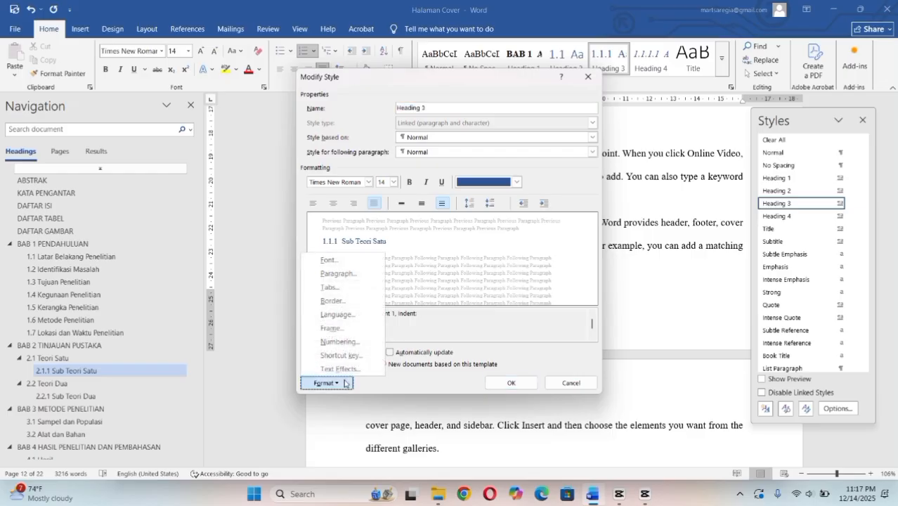
pyautogui.click(340, 274)
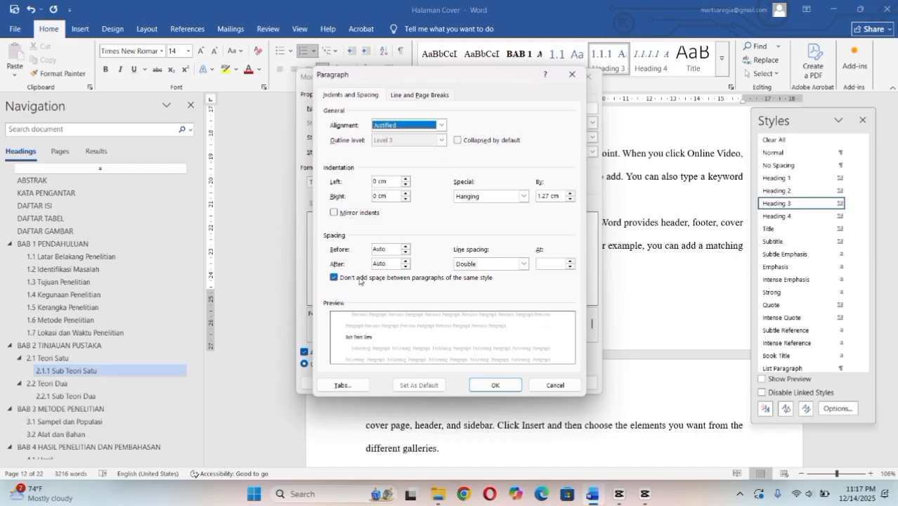
pyautogui.click(342, 385)
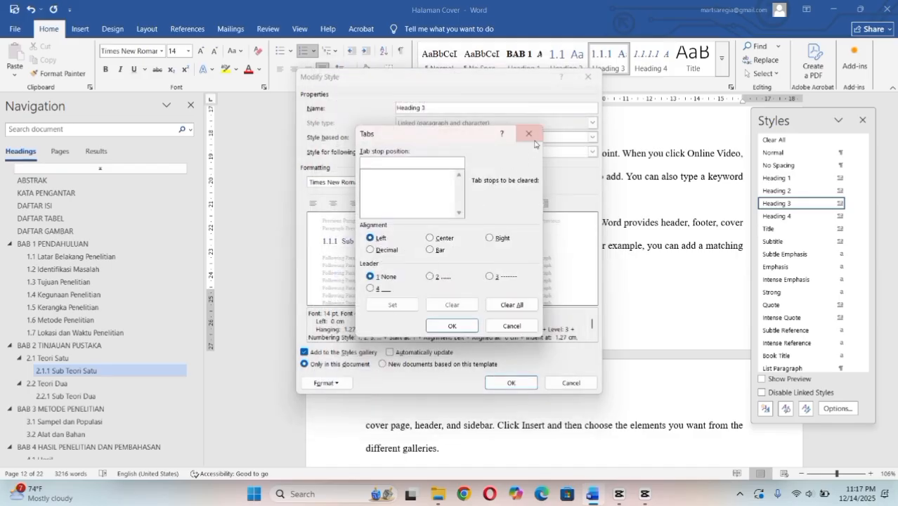
pyautogui.click(529, 134)
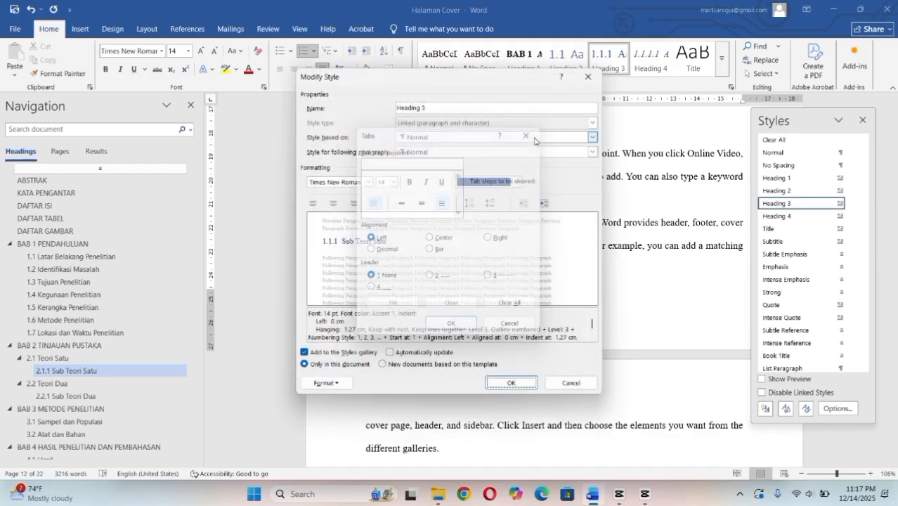
# Set the Heading 3 style's hanging indent to 0.5 cm in its paragraph format.
pyautogui.click(347, 382)
pyautogui.click(359, 273)
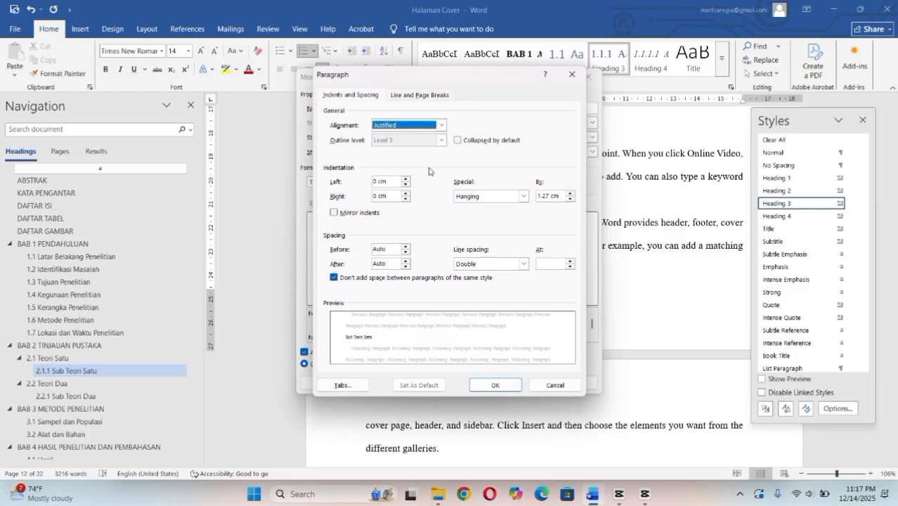
pyautogui.click(549, 195)
pyautogui.press('BackSpace')
pyautogui.press('BackSpace')
pyautogui.press('BackSpace')
pyautogui.press('BackSpace')
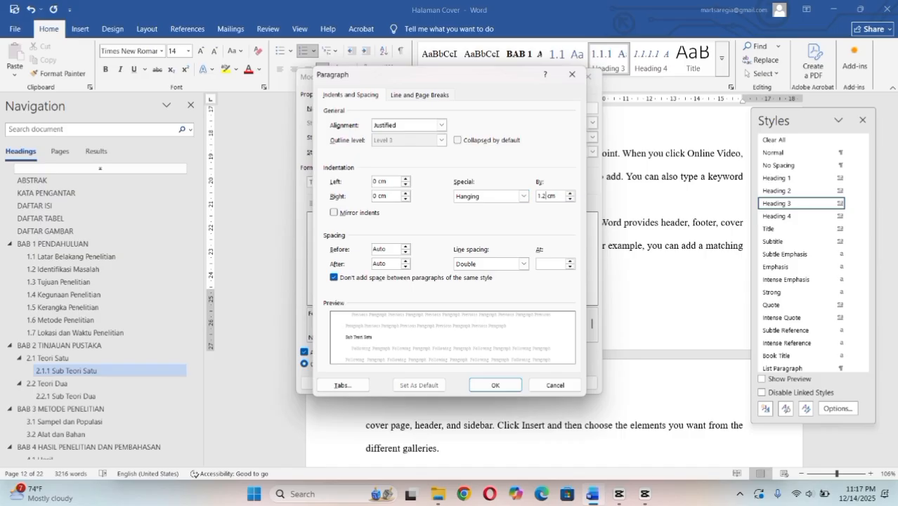
pyautogui.write('0')
pyautogui.click(496, 386)
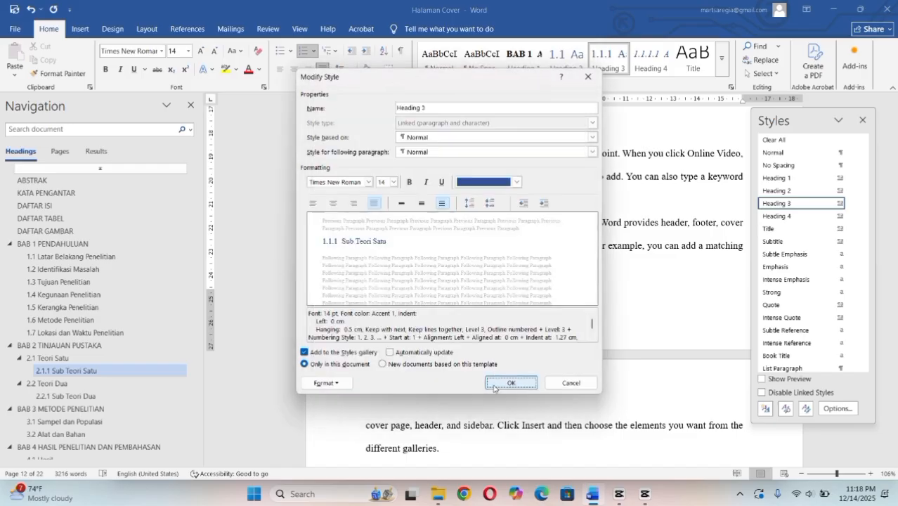
# Format the Heading 3 style as 12 pt, bold and italic with black Text 1 font colour, and apply it.
pyautogui.click(359, 180)
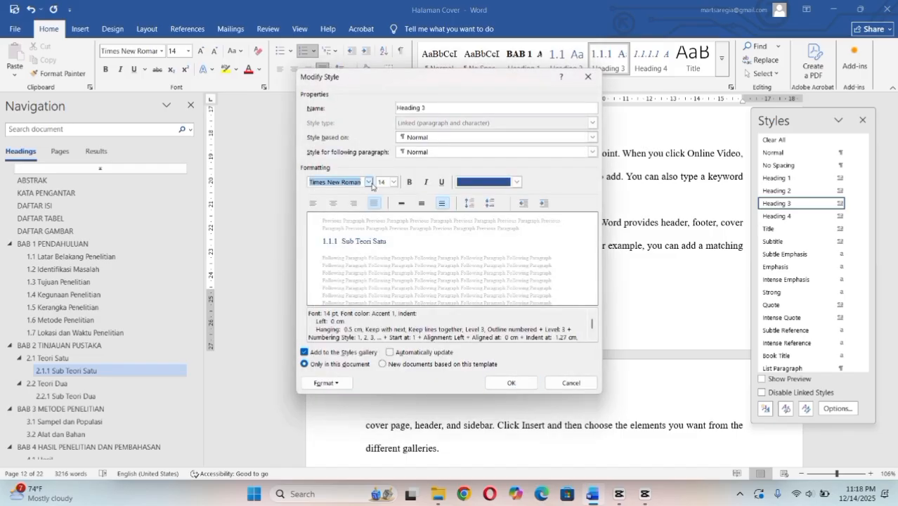
pyautogui.click(384, 182)
pyautogui.click(394, 181)
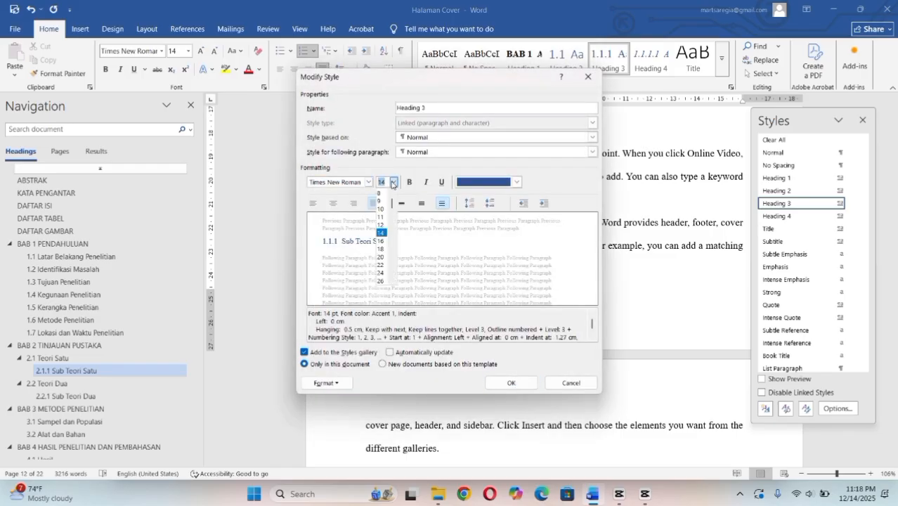
pyautogui.click(379, 225)
pyautogui.click(411, 183)
pyautogui.click(425, 182)
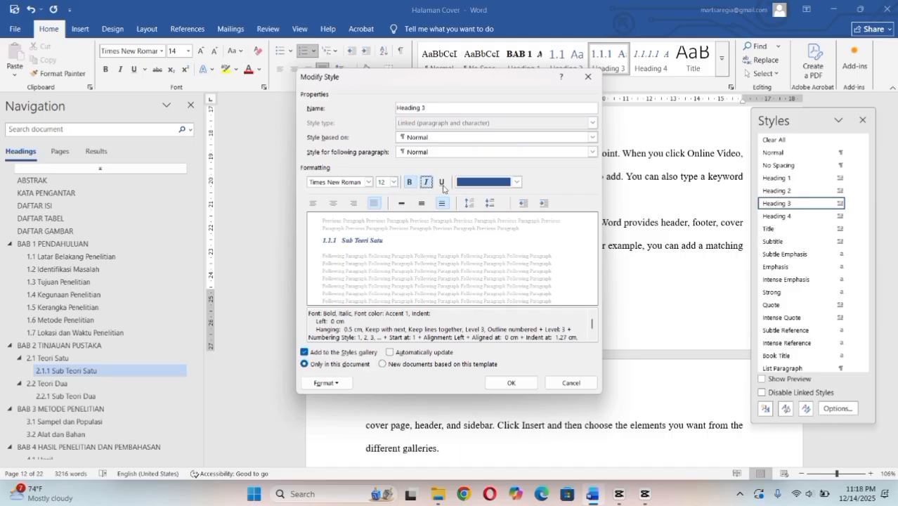
pyautogui.click(517, 182)
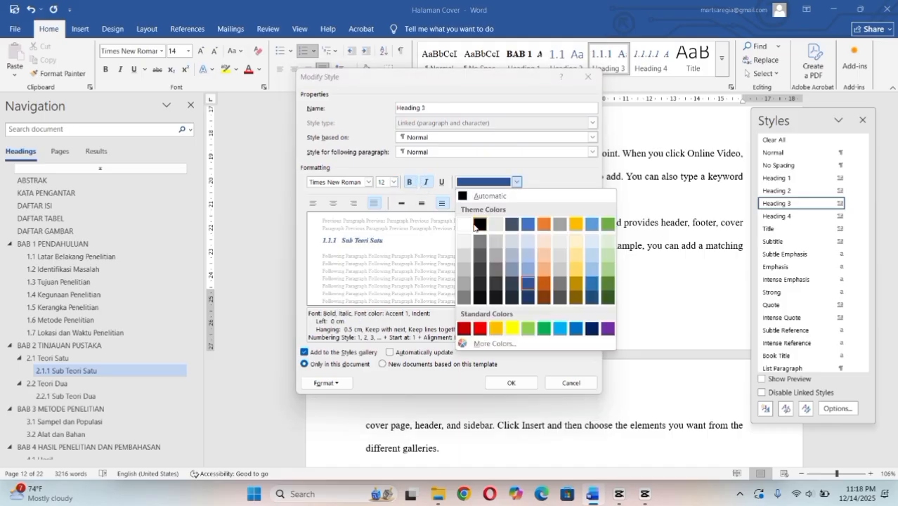
pyautogui.click(479, 224)
pyautogui.click(510, 384)
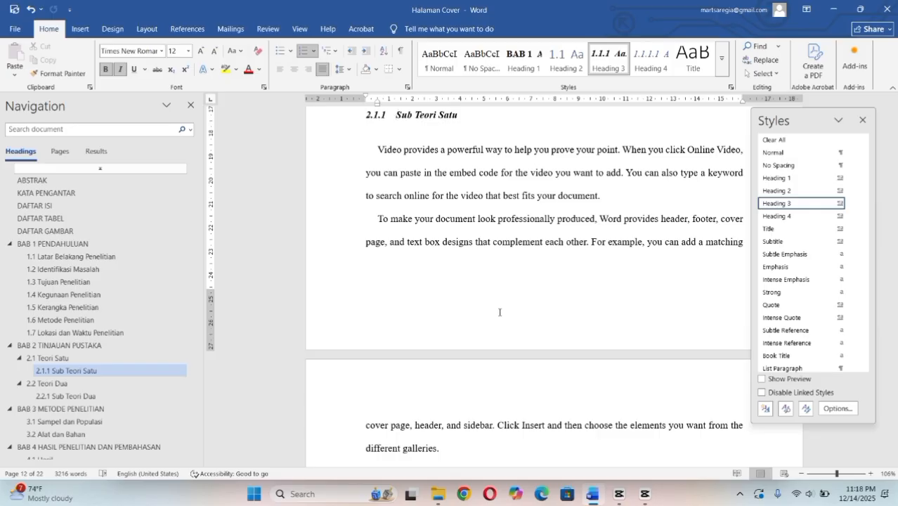
# Close the Styles pane and add an empty paragraph after the second paragraph under 2.1 Teori Satu.
pyautogui.scroll(5, 498, 251)
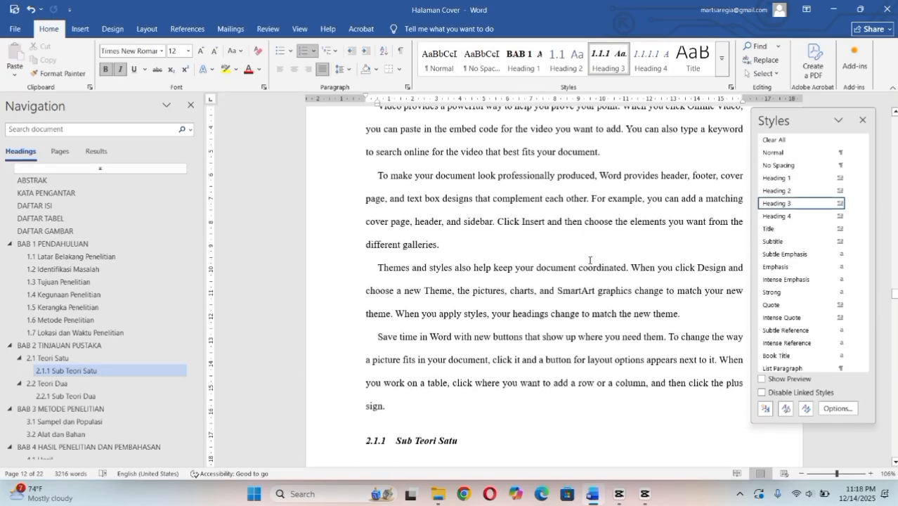
pyautogui.click(863, 120)
pyautogui.scroll(3, 539, 236)
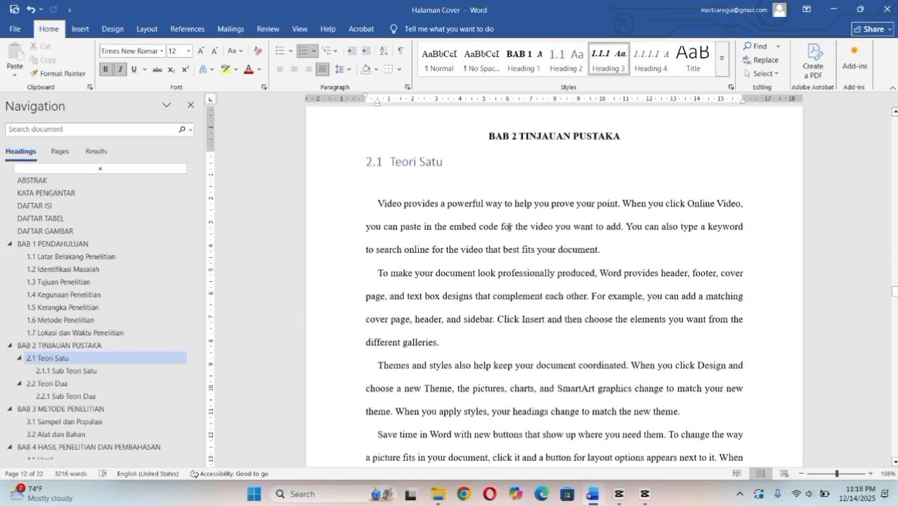
pyautogui.scroll(-3, 492, 243)
pyautogui.click(467, 247)
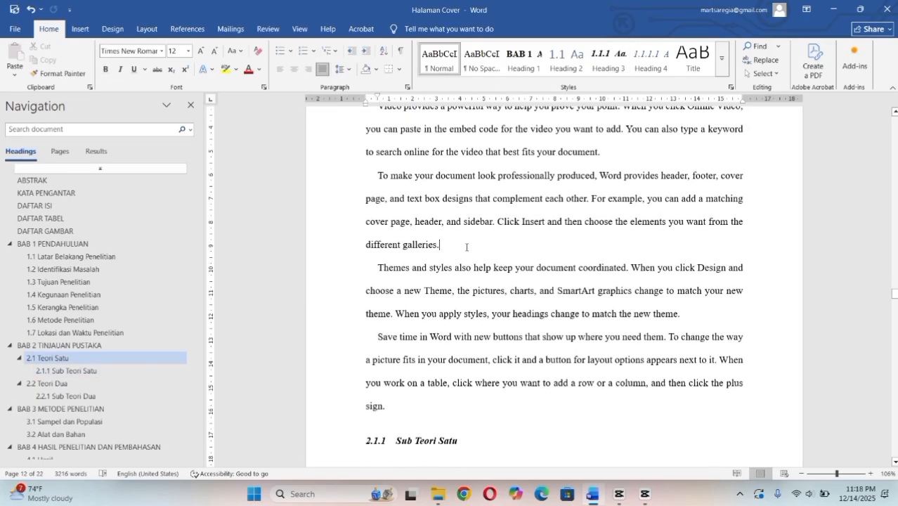
pyautogui.press('Return')
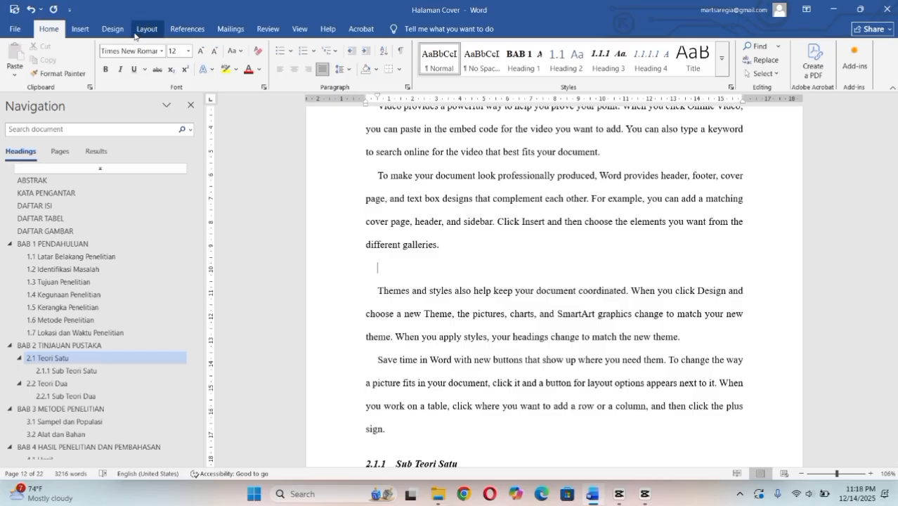
# Insert the picture OIP from the Downloads folder into the empty paragraph under 2.1 Teori Satu.
pyautogui.click(80, 29)
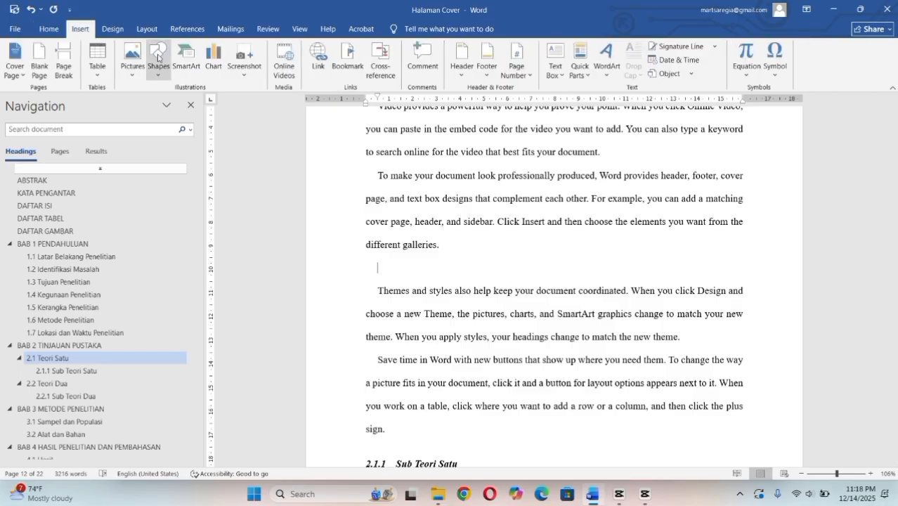
pyautogui.click(133, 62)
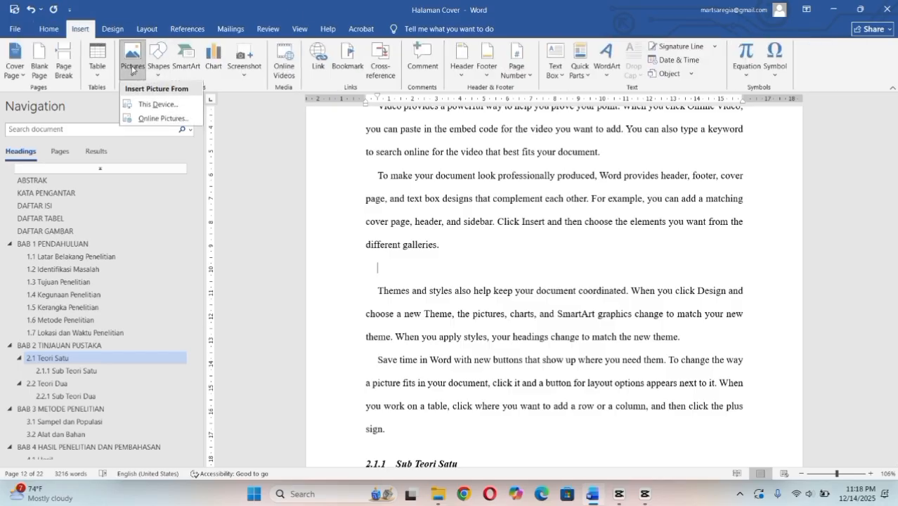
pyautogui.click(146, 106)
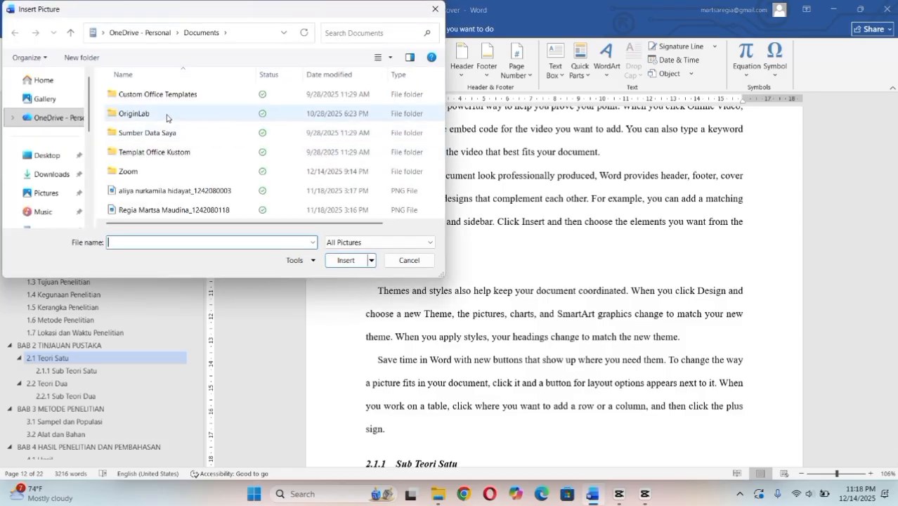
pyautogui.click(50, 173)
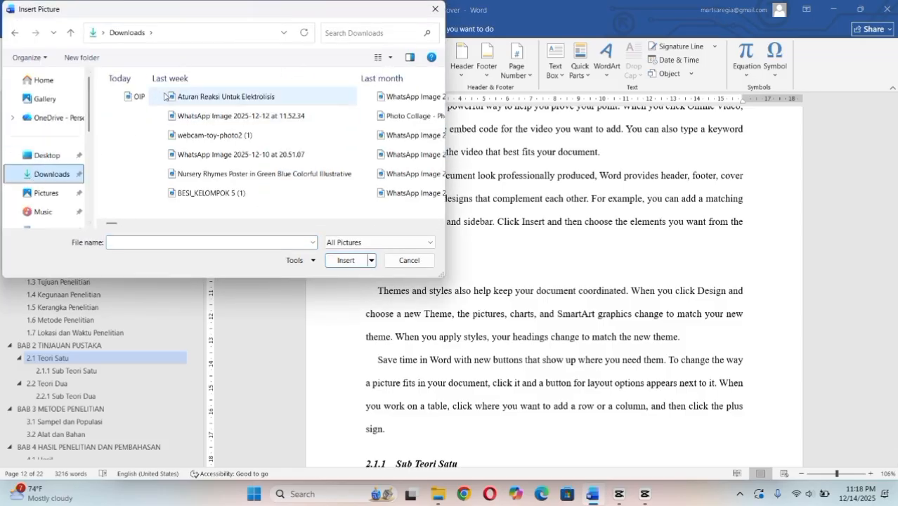
pyautogui.click(133, 97)
pyautogui.click(338, 259)
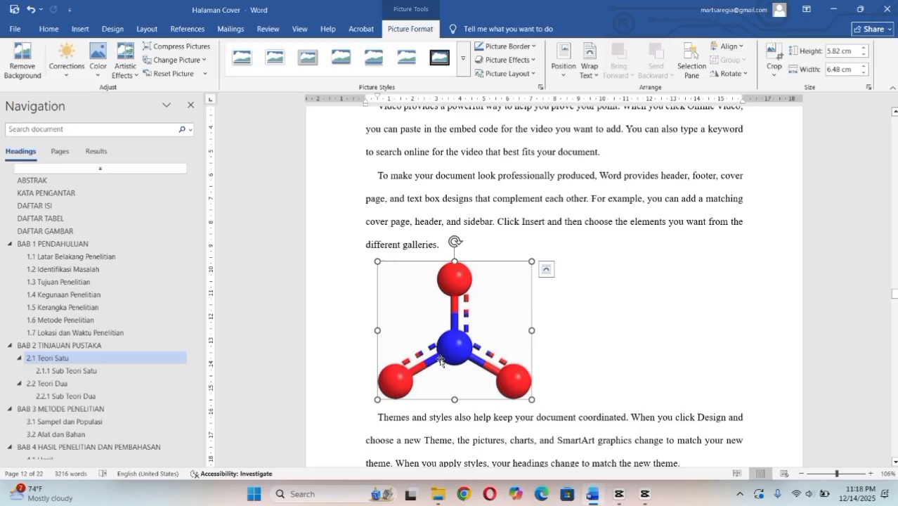
# Start a caption for the molecule picture with its label included, and create the new caption label Gambar.
pyautogui.rightClick(493, 352)
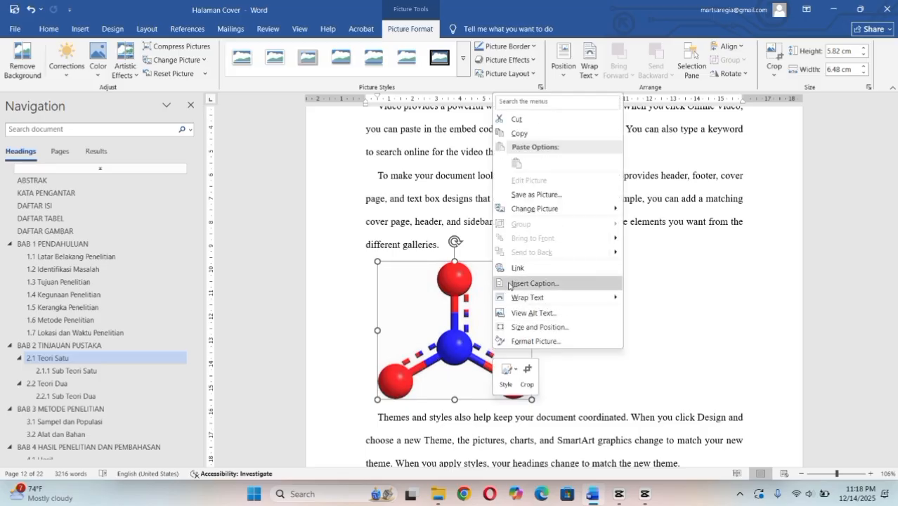
pyautogui.click(510, 284)
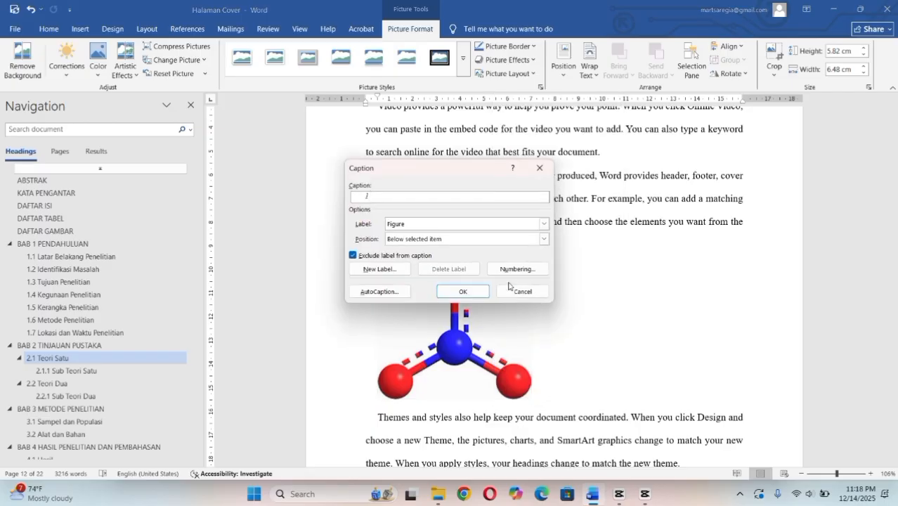
pyautogui.click(397, 258)
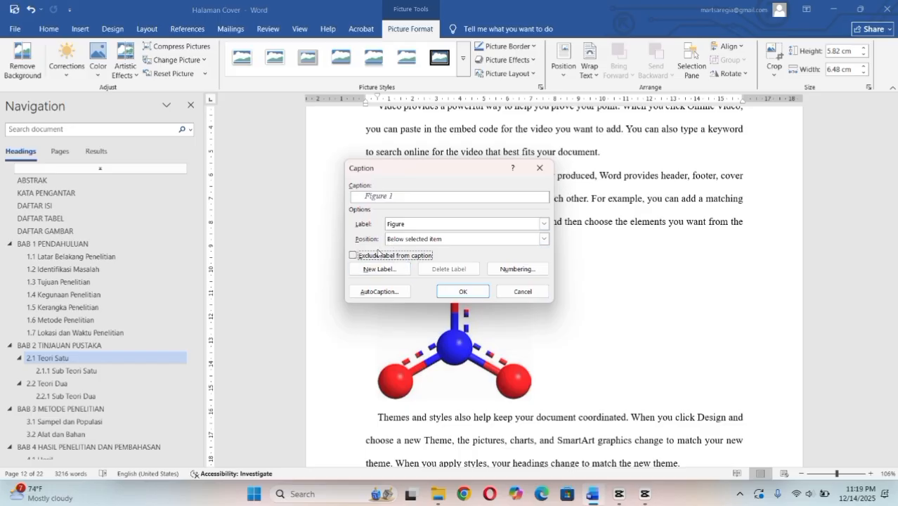
pyautogui.click(378, 267)
pyautogui.write('Gamb')
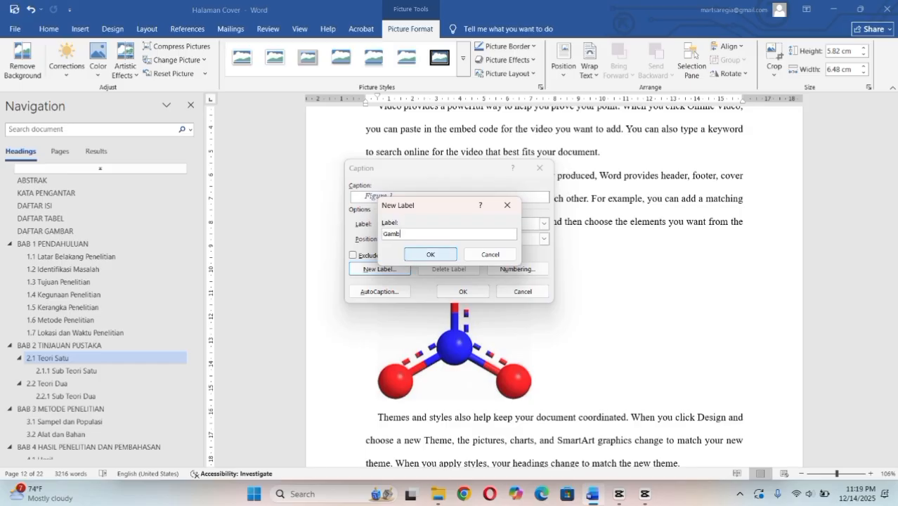
pyautogui.write('ar')
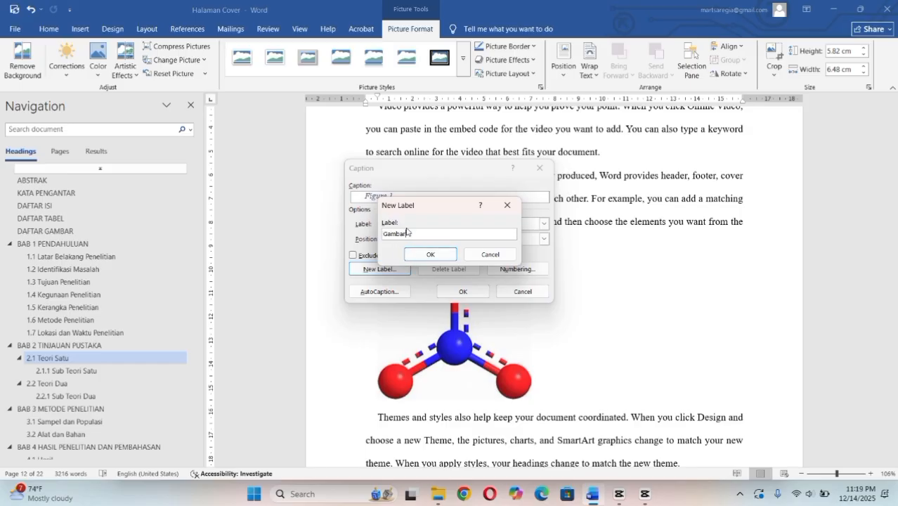
pyautogui.click(426, 255)
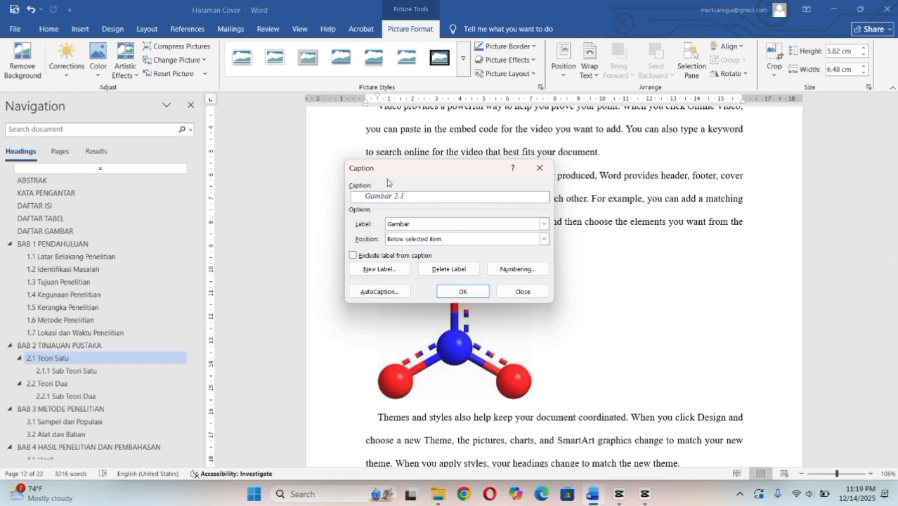
# Insert the caption below the molecule picture with the label Gambar and add the caption text Molekul after its number.
pyautogui.click(544, 224)
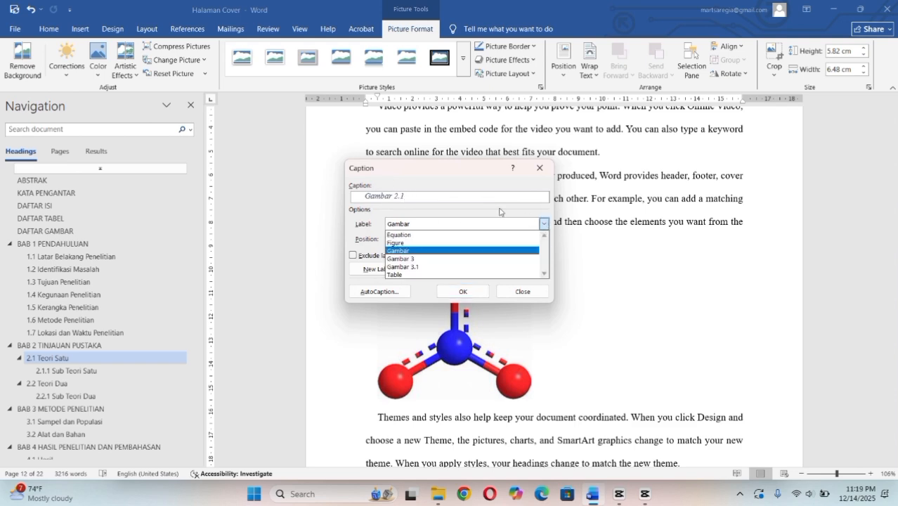
pyautogui.click(409, 251)
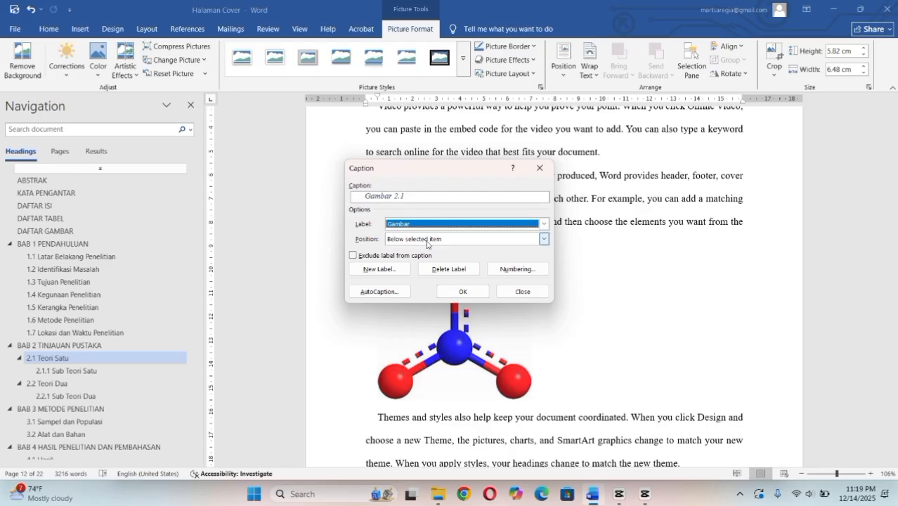
pyautogui.click(462, 291)
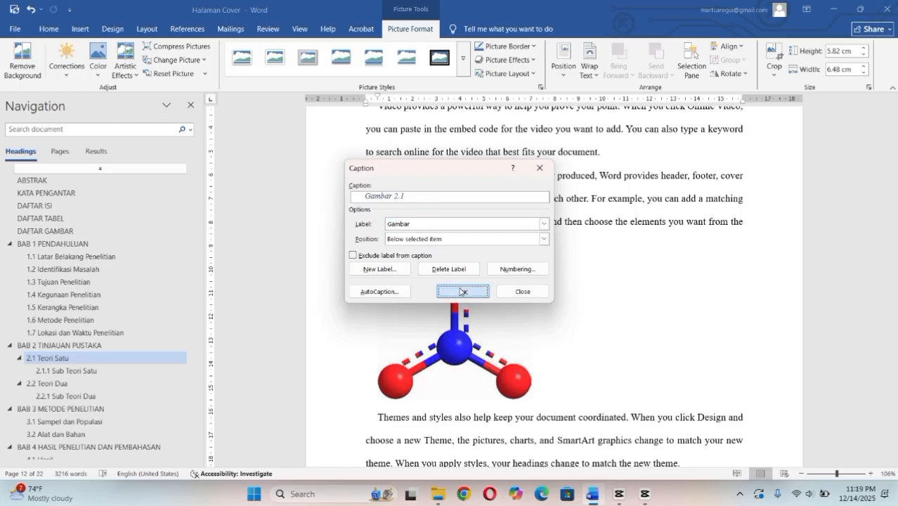
pyautogui.scroll(-2, 457, 380)
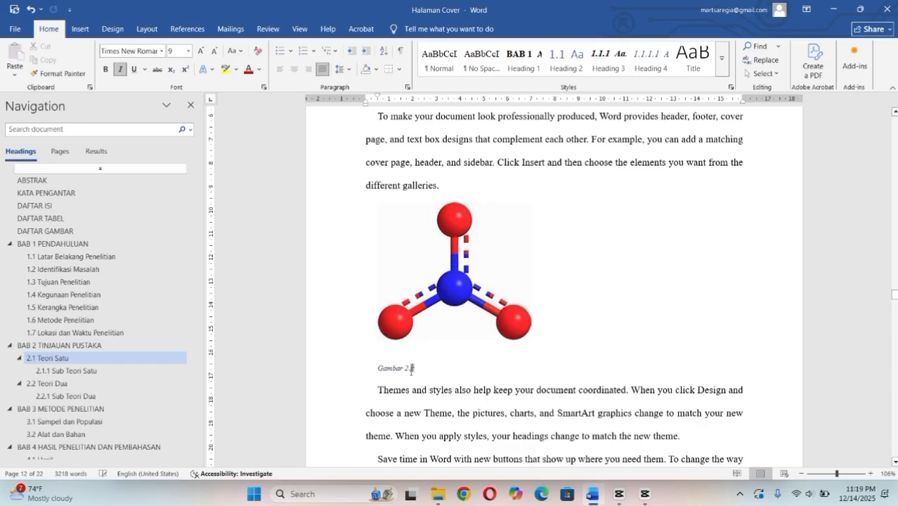
pyautogui.doubleClick(411, 370)
pyautogui.click(415, 371)
pyautogui.write('Molekul')
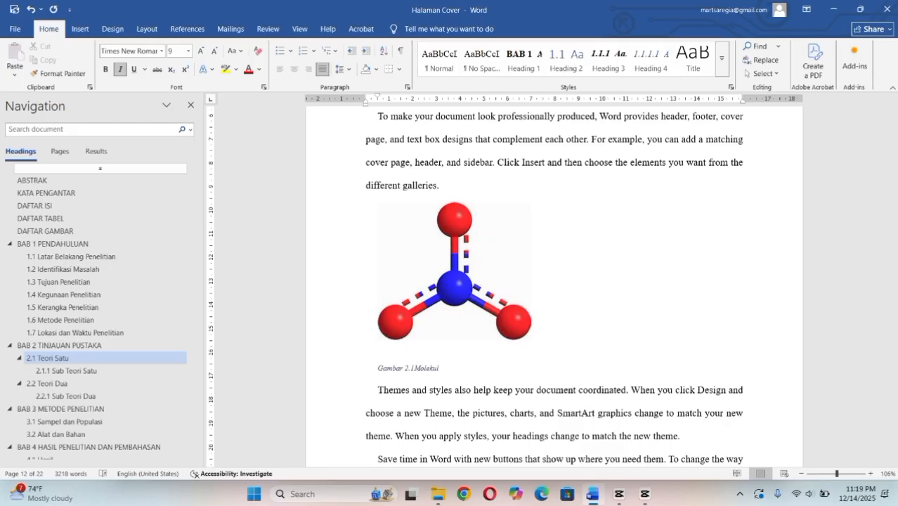
# Modify the Caption style to bold without italics and with black Text 1 font colour.
pyautogui.click(730, 85)
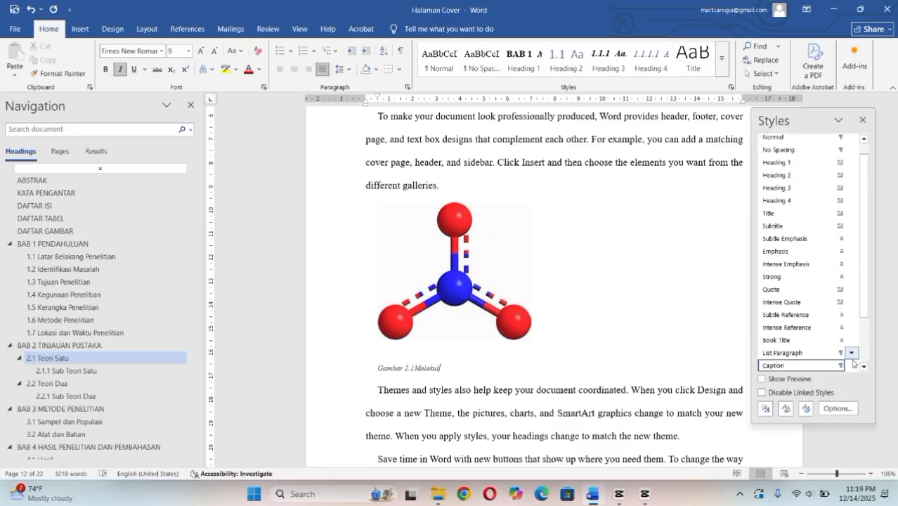
pyautogui.click(853, 363)
pyautogui.click(789, 393)
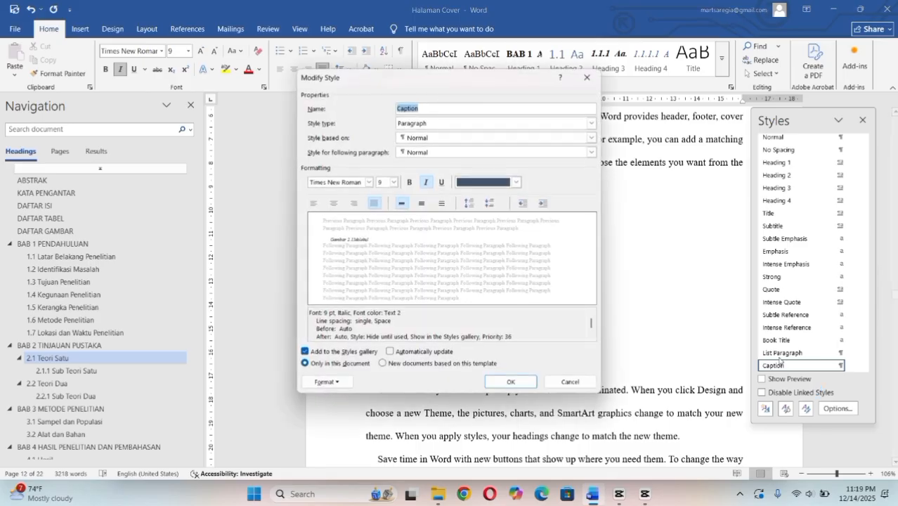
pyautogui.click(426, 183)
pyautogui.click(426, 184)
pyautogui.click(410, 182)
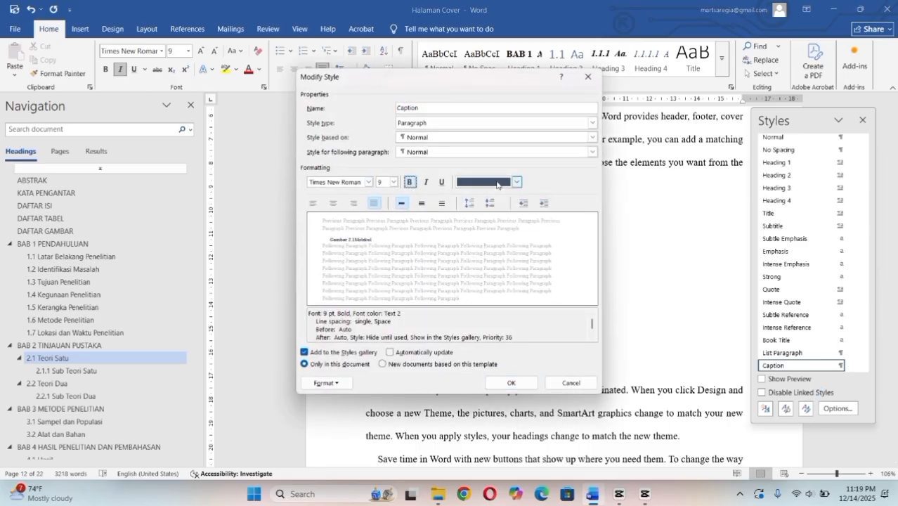
pyautogui.click(497, 182)
pyautogui.click(481, 227)
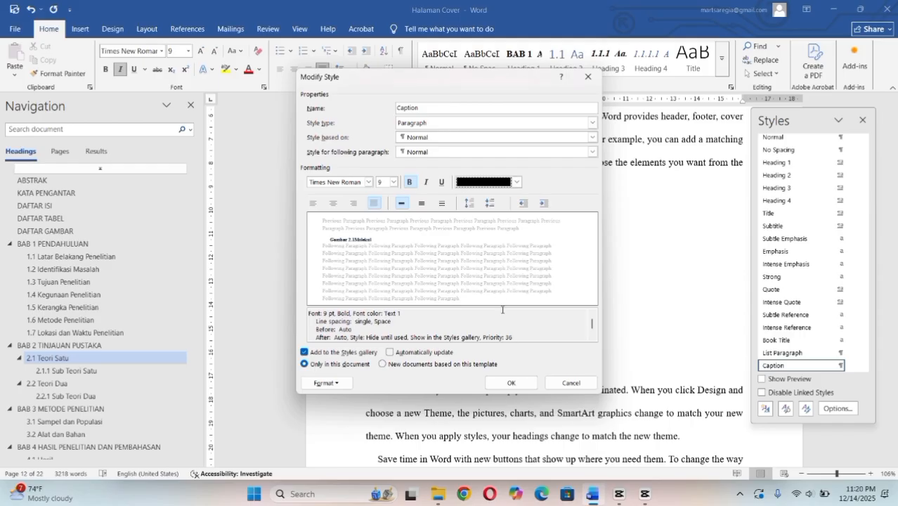
pyautogui.click(511, 384)
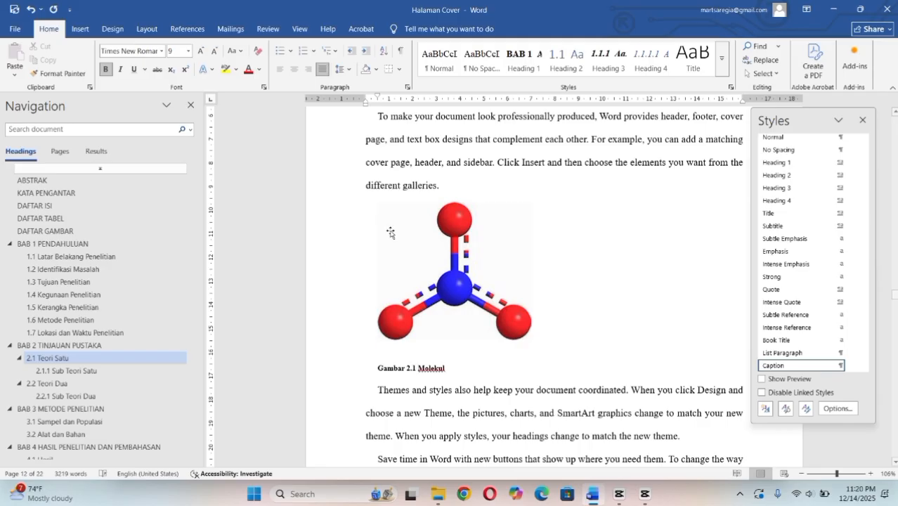
# Centre the molecule picture under 2.1 Teori Satu and its Gambar 2.1 caption.
pyautogui.click(477, 290)
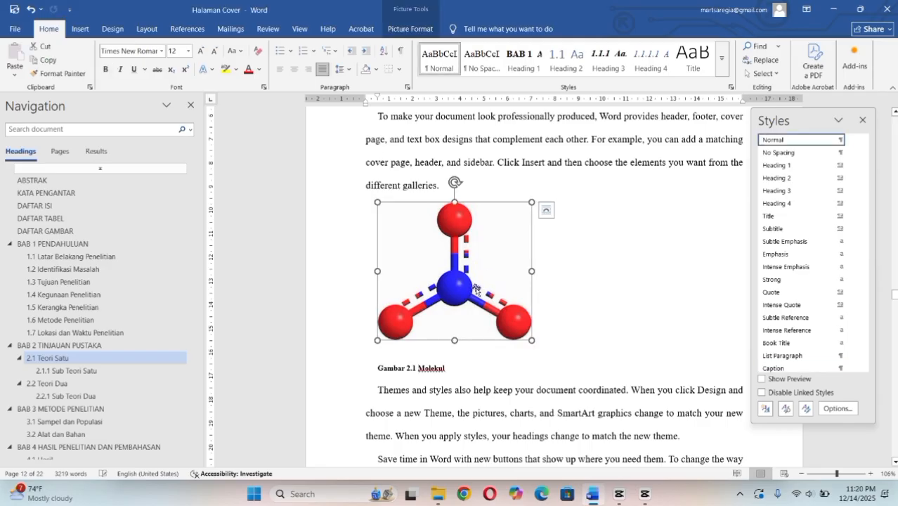
pyautogui.click(297, 70)
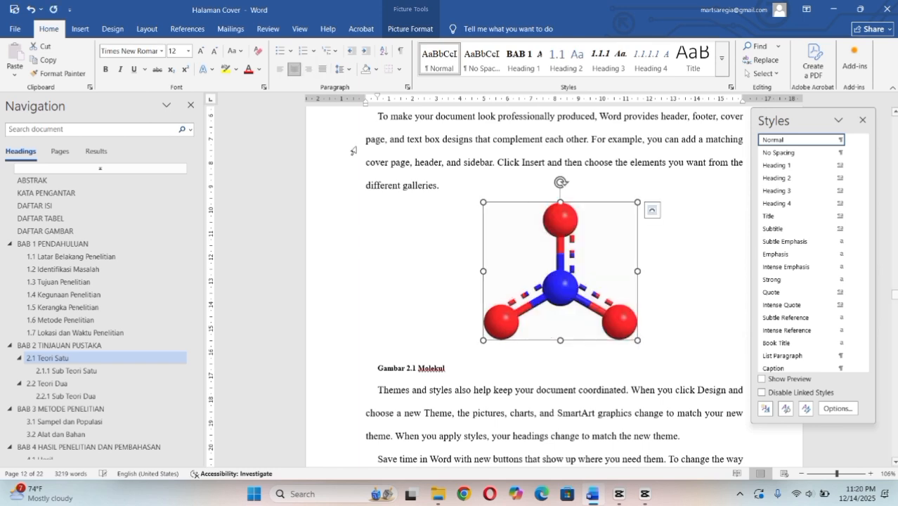
pyautogui.click(379, 367)
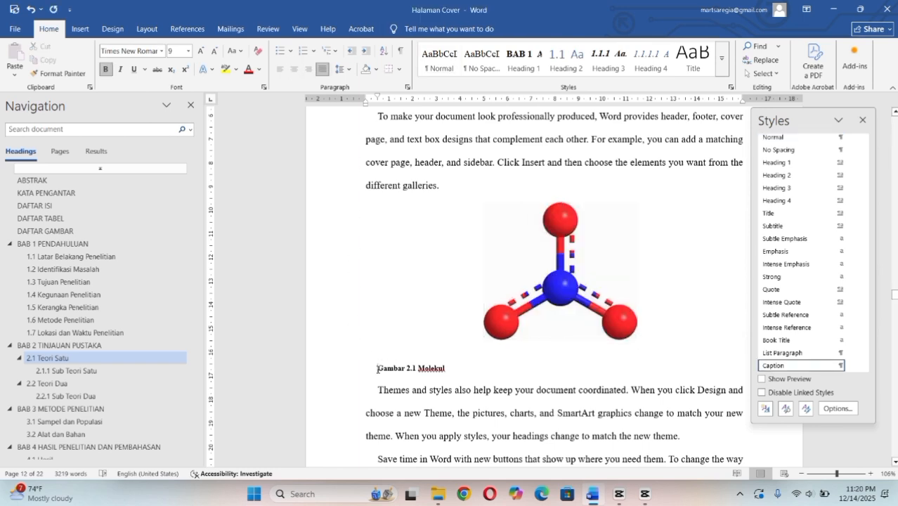
pyautogui.click(294, 70)
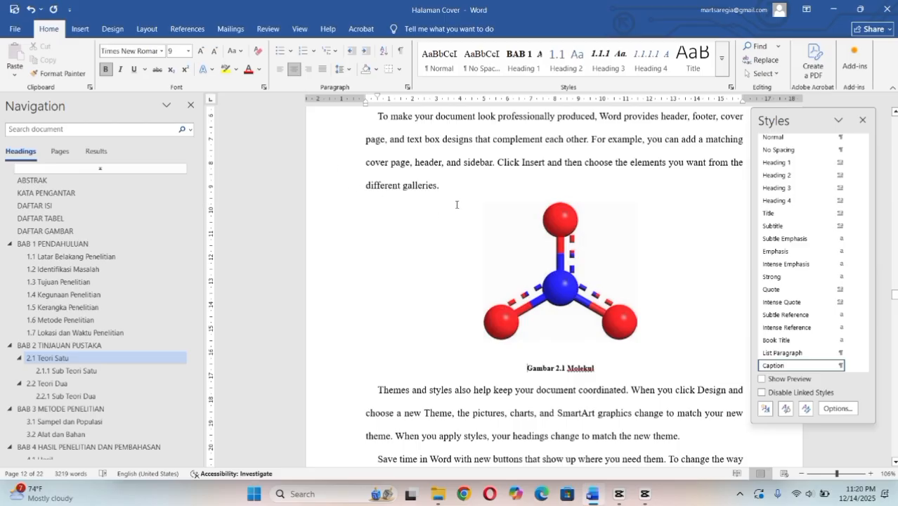
# Add an empty paragraph after the second paragraph under 2.1.1 Sub Teori Satu and insert the picture OIP from Downloads there.
pyautogui.scroll(-10, 456, 205)
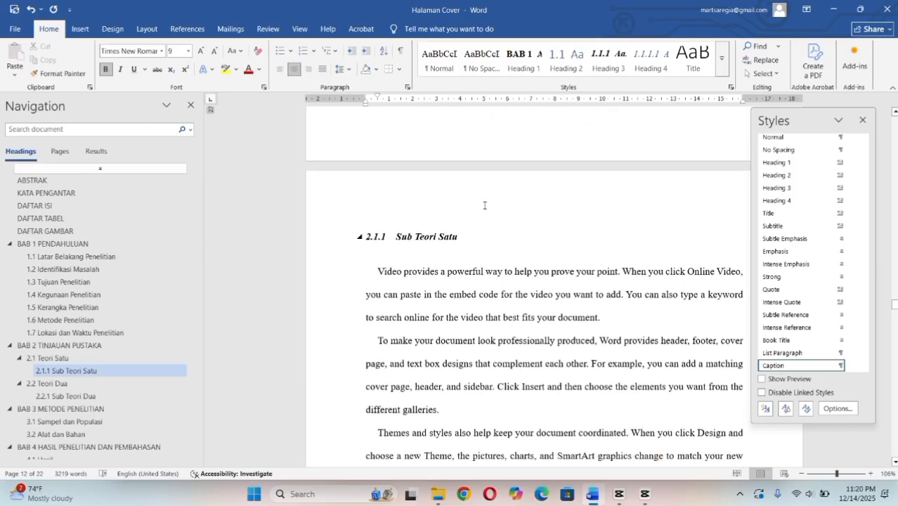
pyautogui.scroll(-4, 492, 209)
pyautogui.click(478, 213)
pyautogui.scroll(-3, 475, 215)
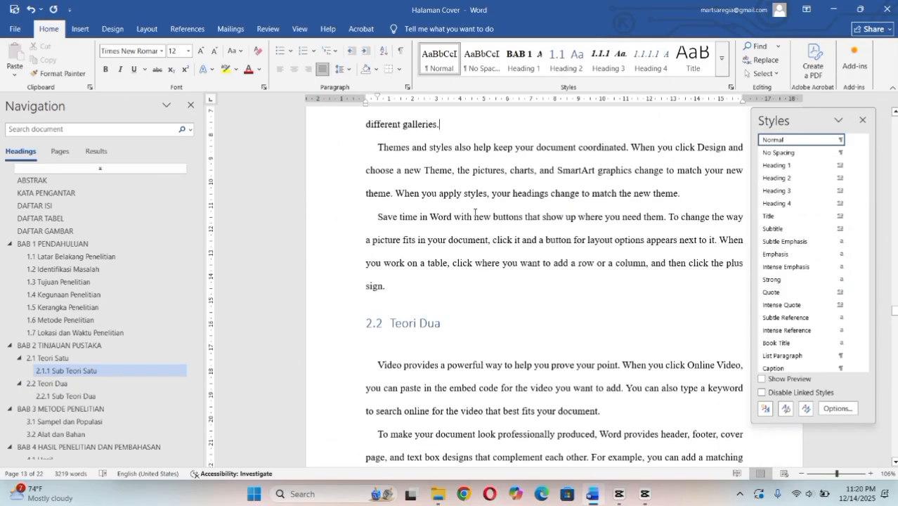
pyautogui.press('Return')
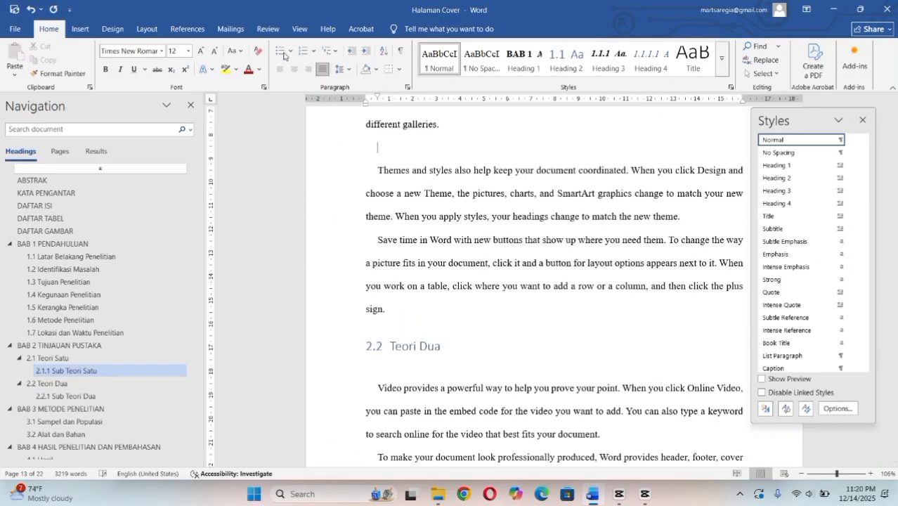
pyautogui.click(79, 31)
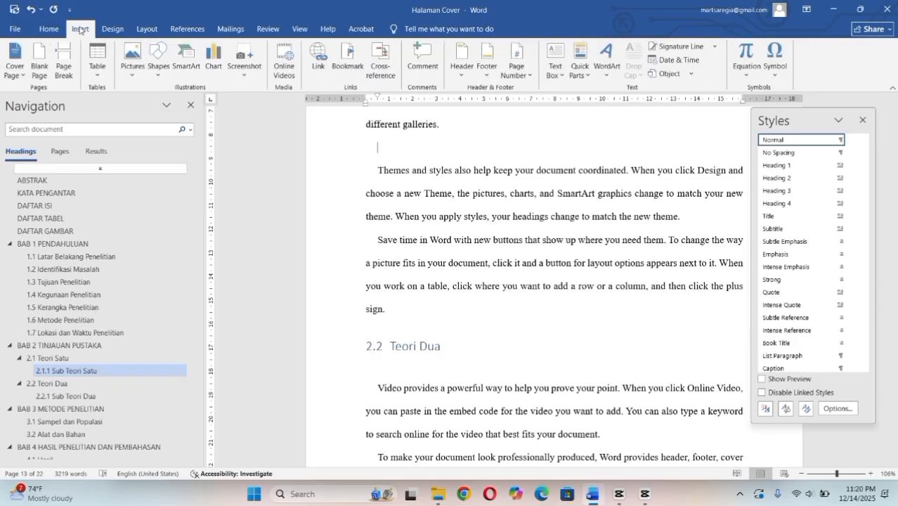
pyautogui.click(132, 62)
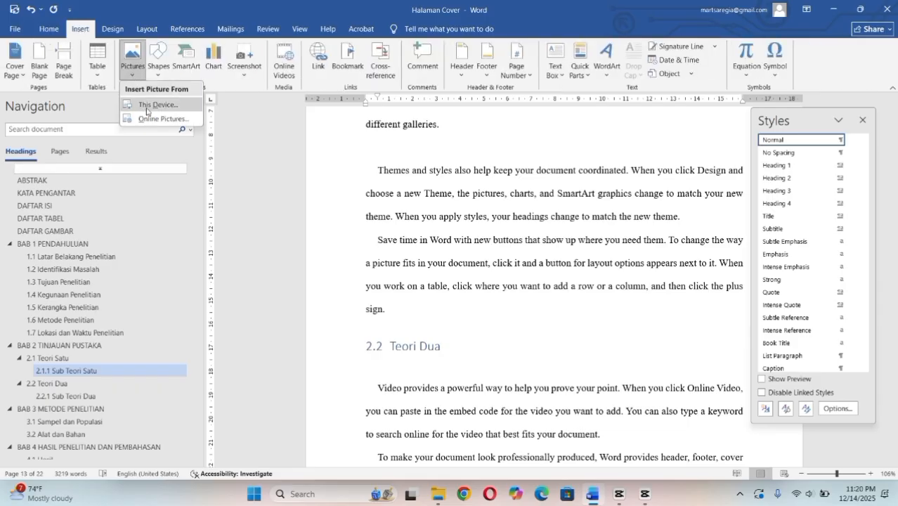
pyautogui.click(147, 106)
pyautogui.click(171, 111)
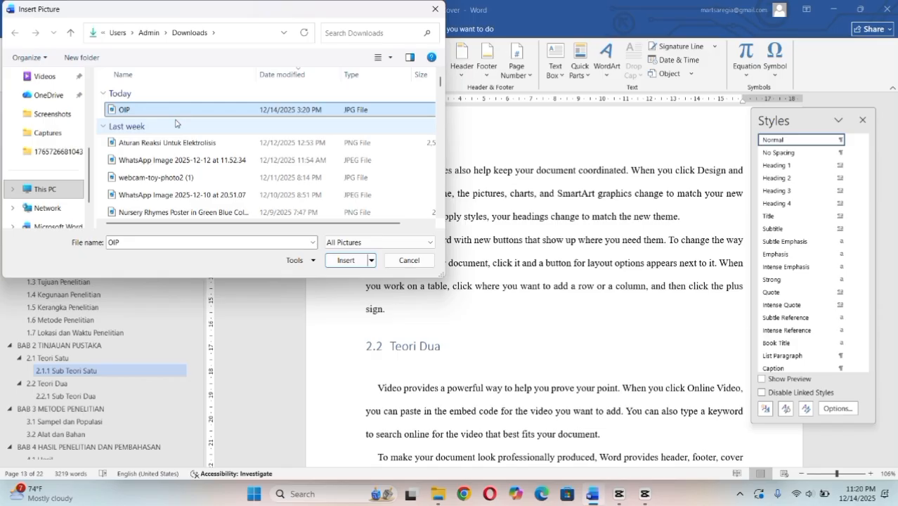
pyautogui.press('Return')
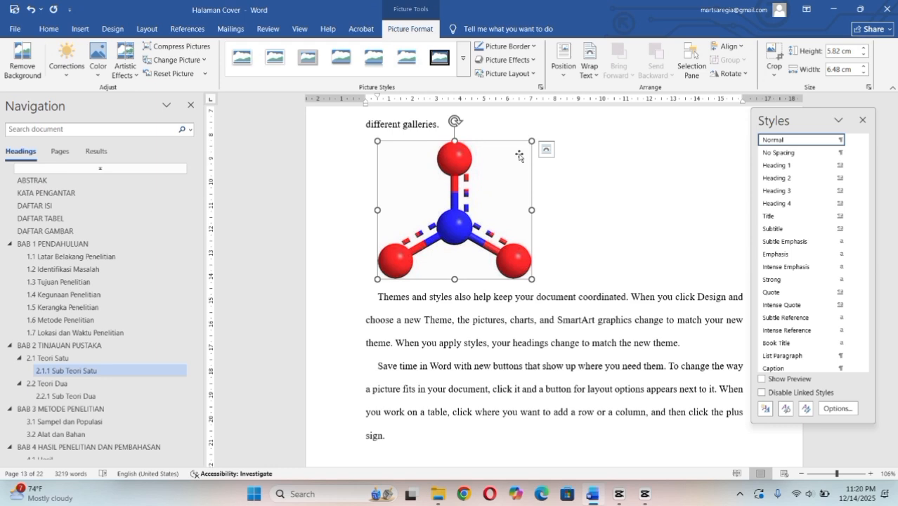
# Caption the new picture below with the label Gambar, chapter numbering from Heading 1 with a period separator, and the text Molekul.
pyautogui.rightClick(471, 177)
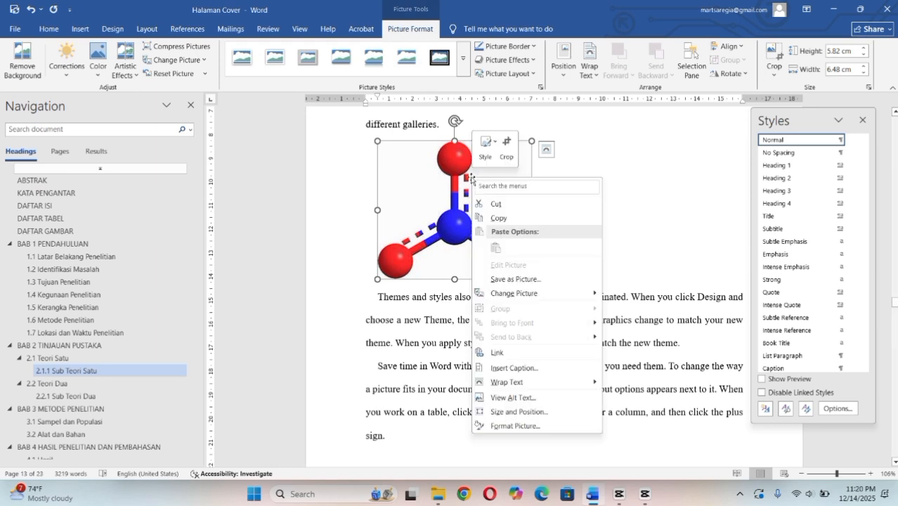
pyautogui.click(513, 369)
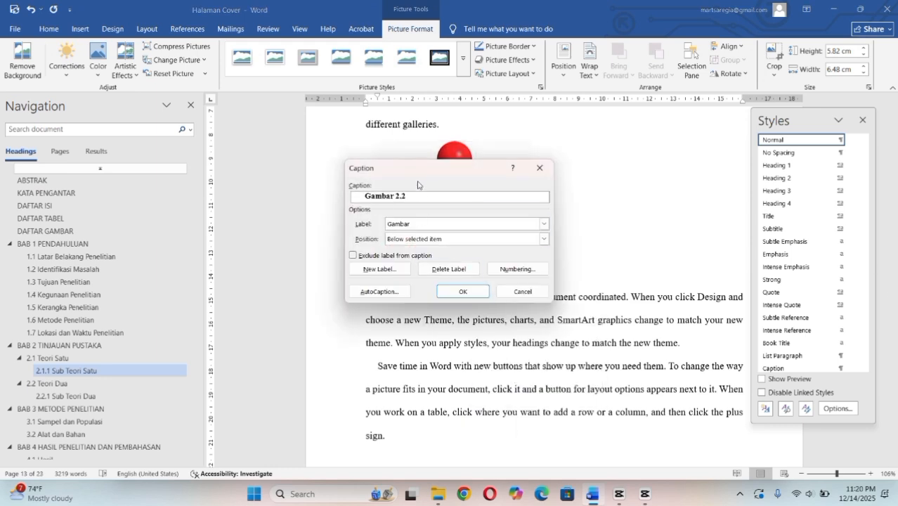
pyautogui.click(461, 291)
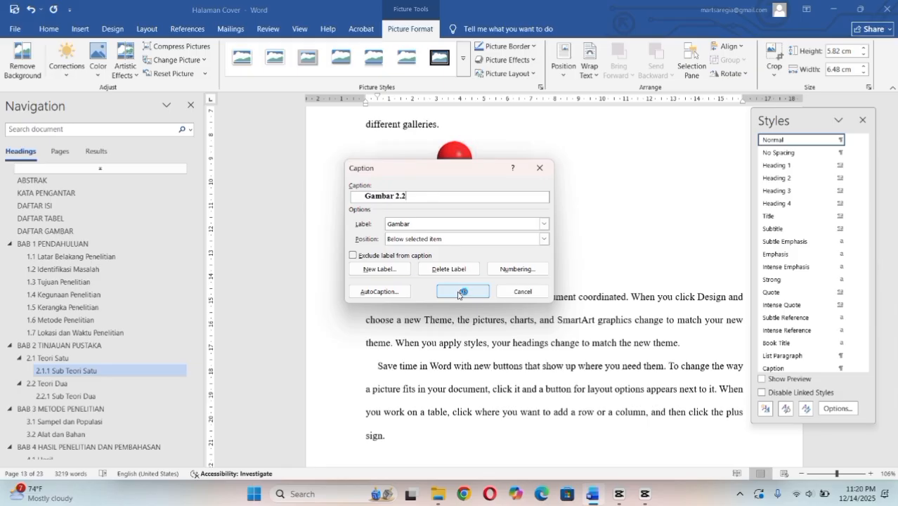
pyautogui.click(517, 269)
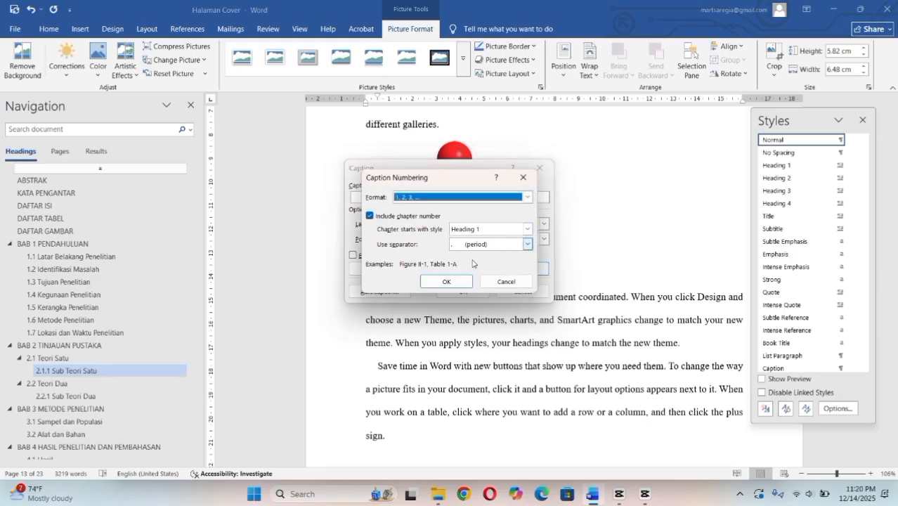
pyautogui.click(446, 281)
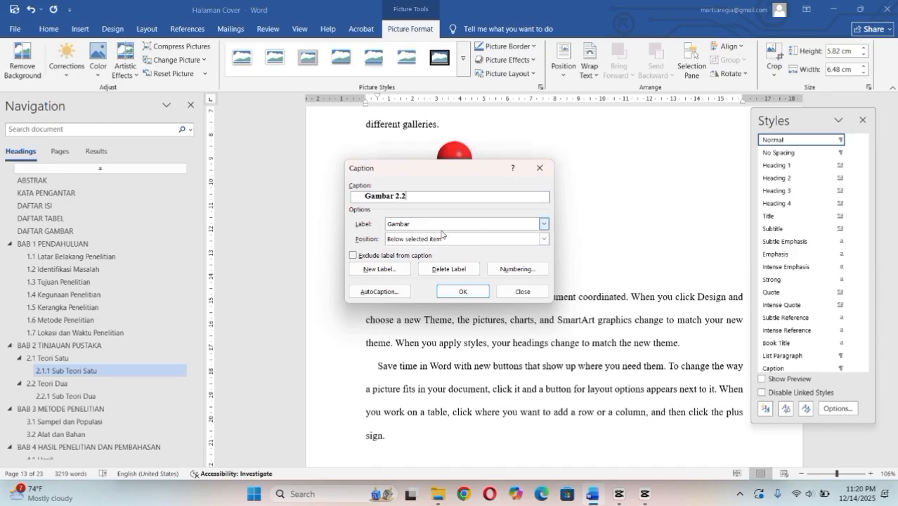
pyautogui.click(464, 292)
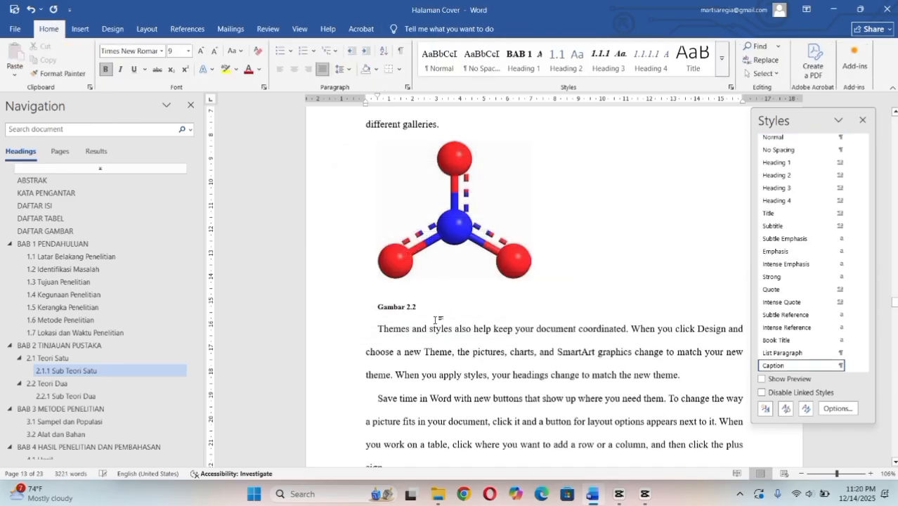
pyautogui.write('Molekul')
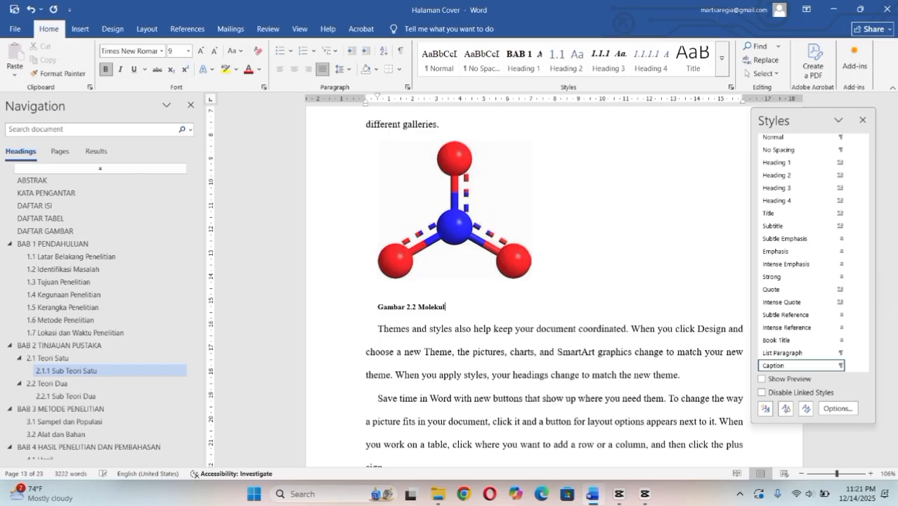
# Centre the molecule picture under 2.1.1 Sub Teori Satu and its Gambar 2.2 caption.
pyautogui.click(400, 236)
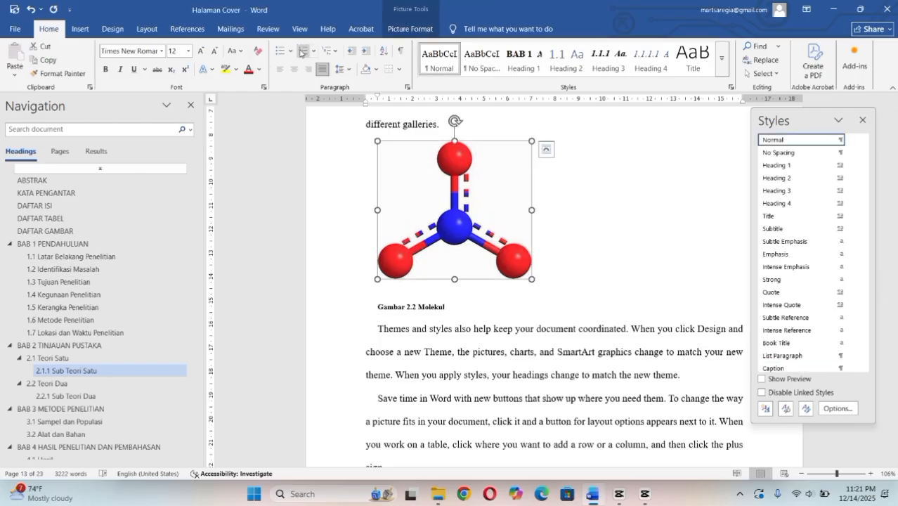
pyautogui.click(294, 70)
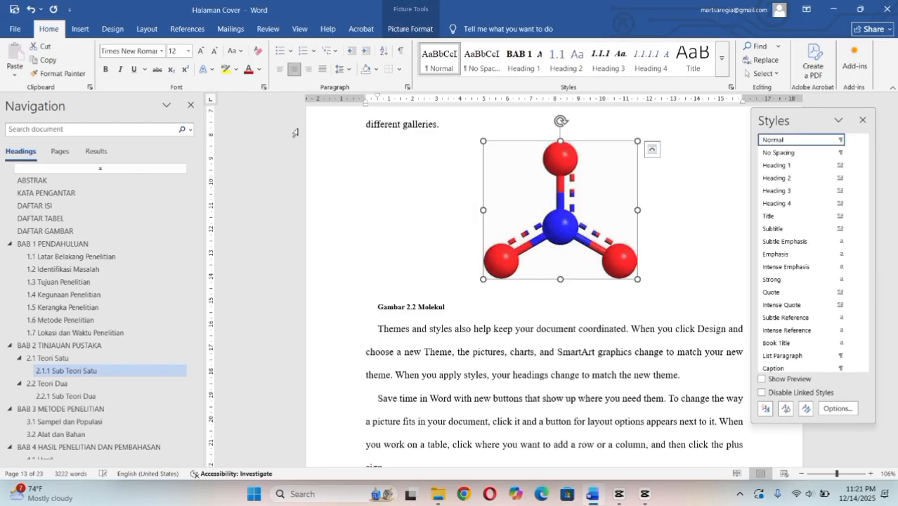
pyautogui.doubleClick(391, 307)
pyautogui.click(457, 313)
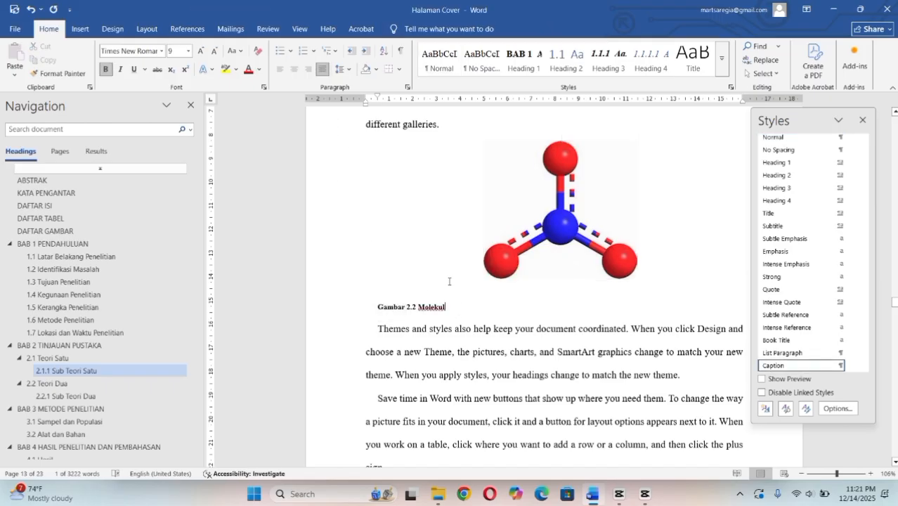
pyautogui.click(293, 71)
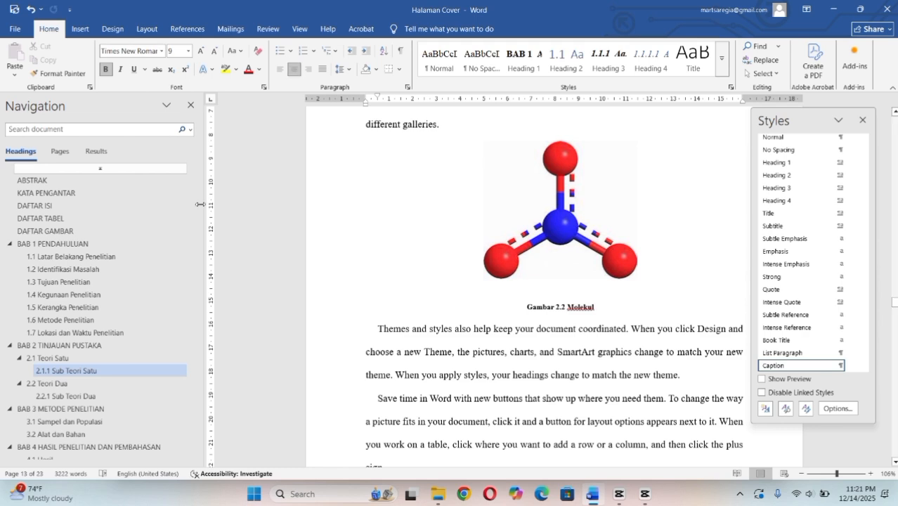
# Update the entire automatic table of contents under the DAFTAR ISI heading.
pyautogui.click(115, 205)
pyautogui.click(446, 236)
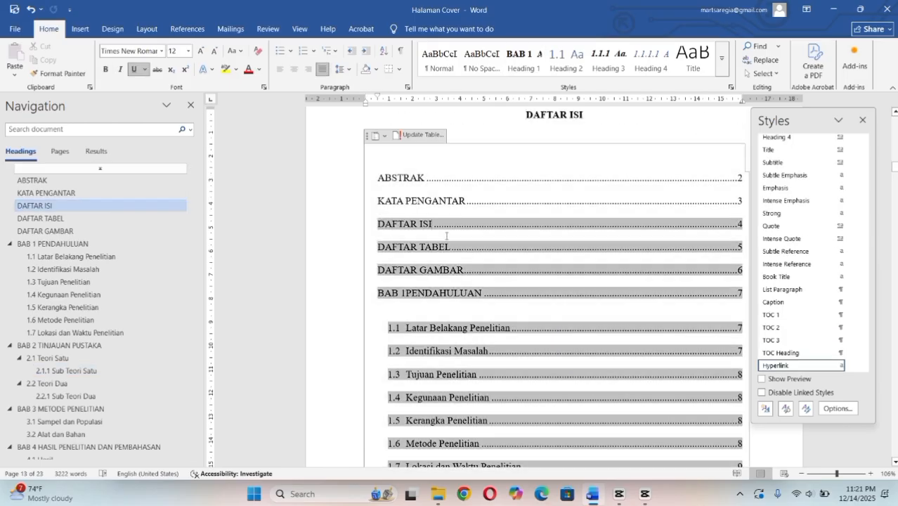
pyautogui.moveTo(366, 175); pyautogui.dragTo(367, 176)
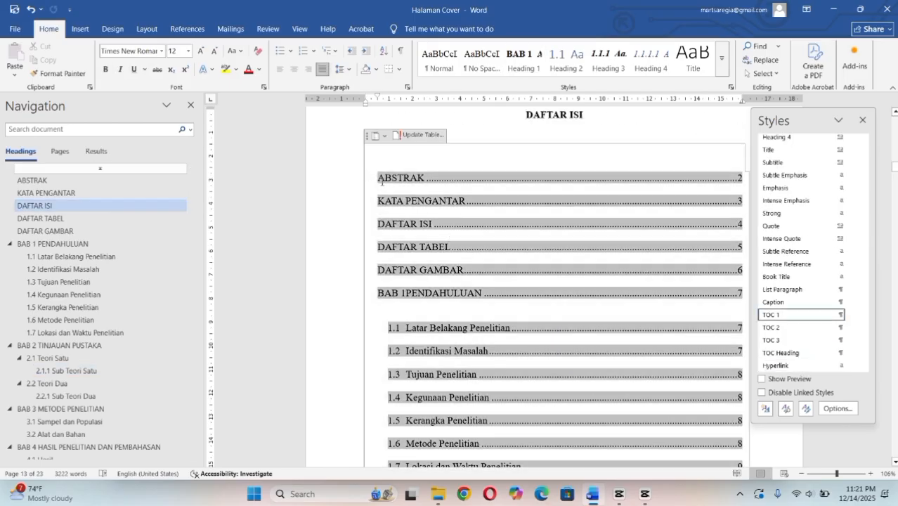
pyautogui.rightClick(441, 225)
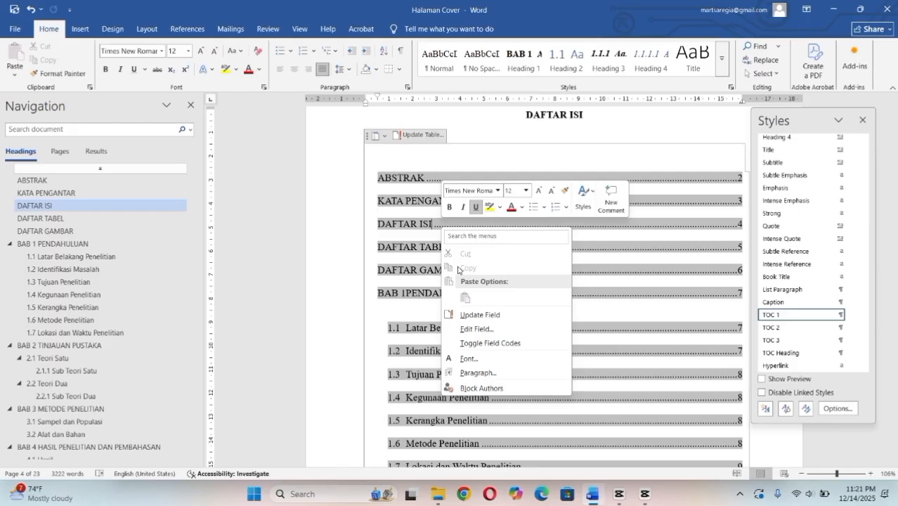
pyautogui.click(480, 318)
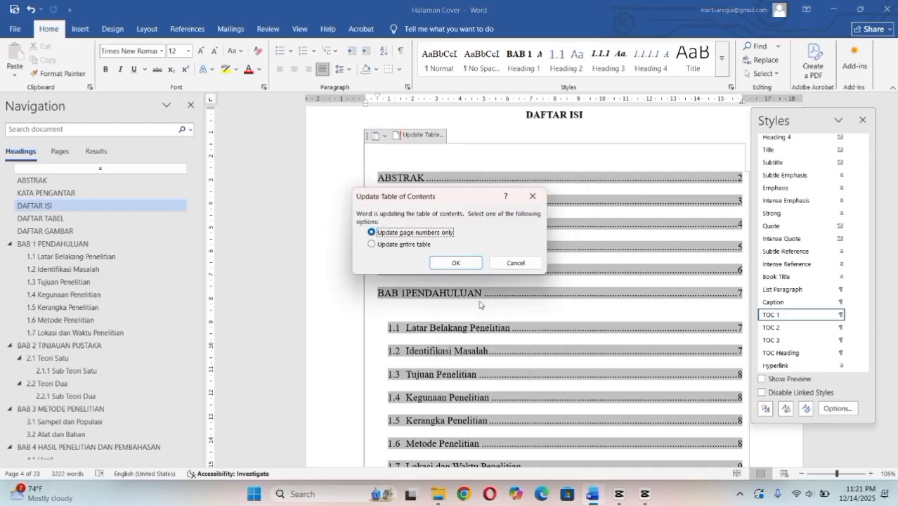
pyautogui.click(401, 245)
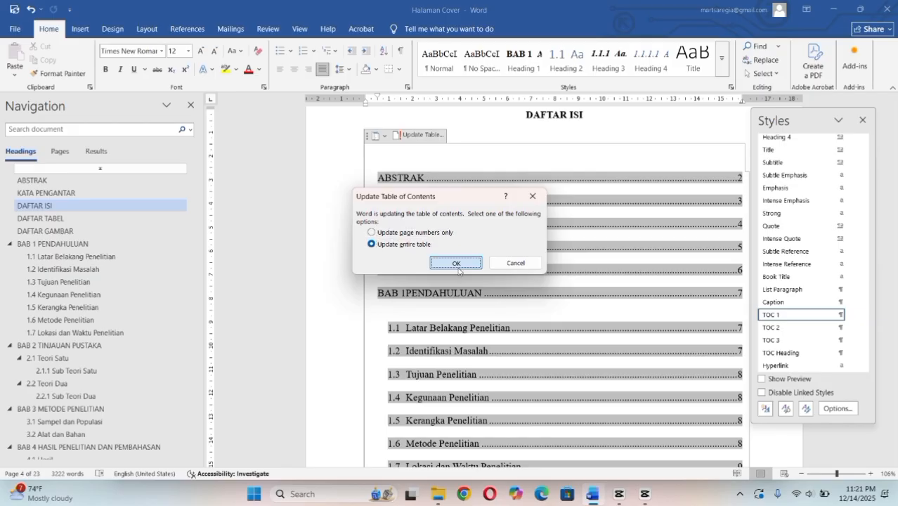
pyautogui.click(458, 267)
pyautogui.scroll(-6, 453, 285)
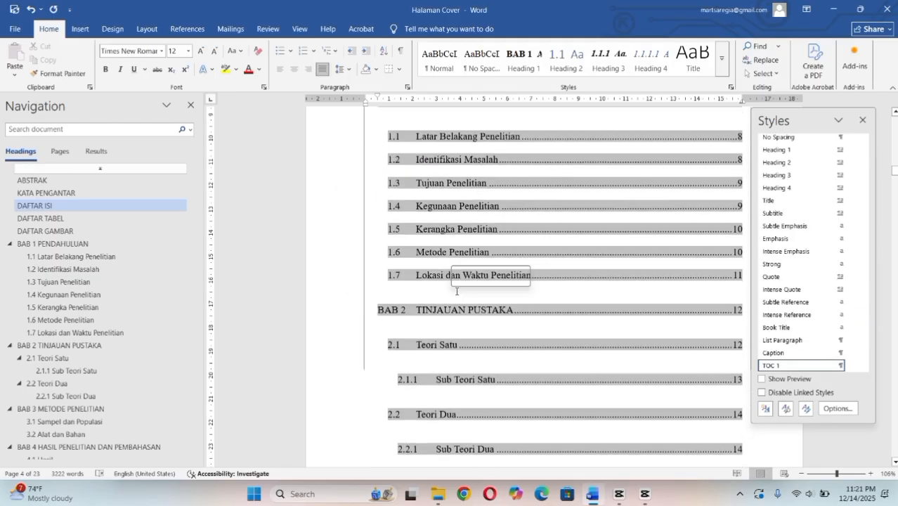
# Insert a table of figures with the caption label Gambar below the DAFTAR GAMBAR heading, and close the Styles pane.
pyautogui.click(147, 232)
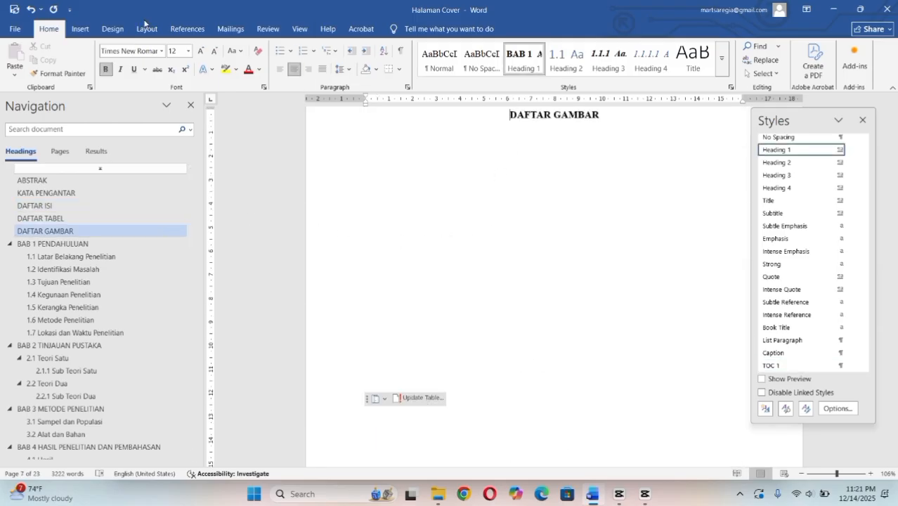
pyautogui.click(187, 29)
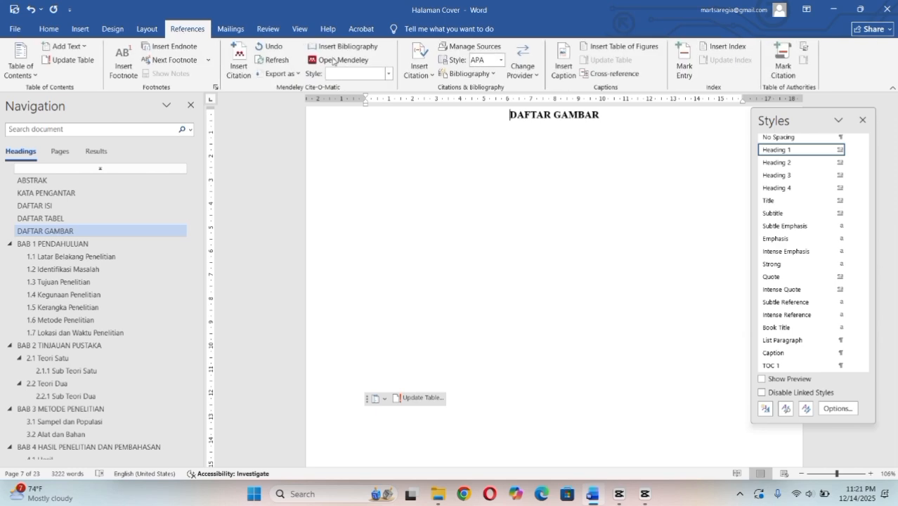
pyautogui.scroll(2, 519, 277)
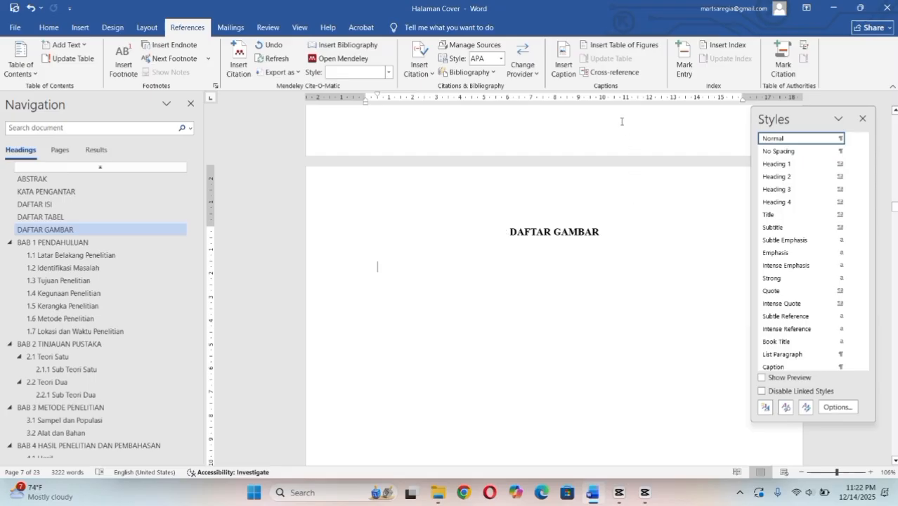
pyautogui.click(621, 46)
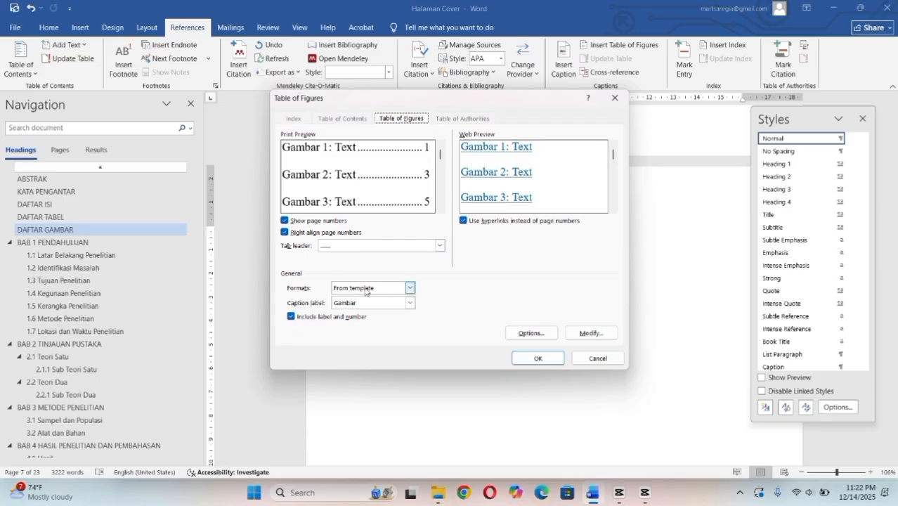
pyautogui.click(410, 303)
pyautogui.click(410, 302)
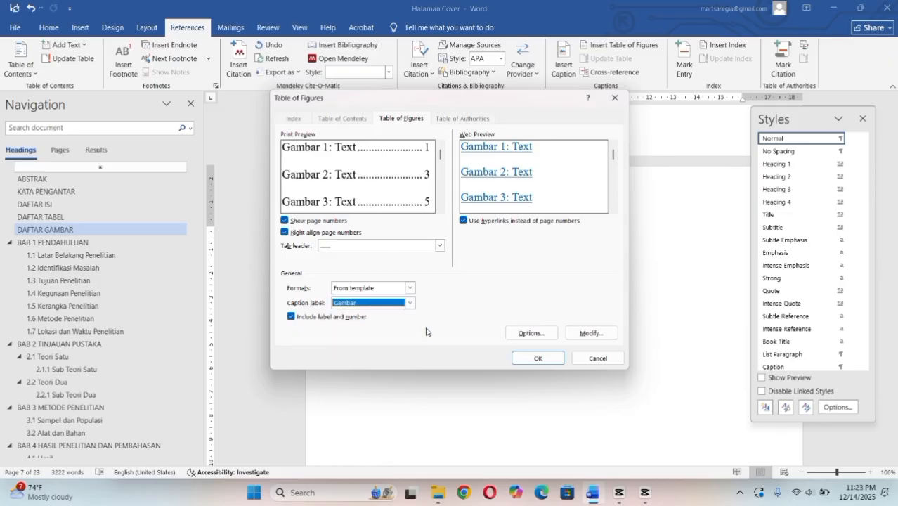
pyautogui.click(538, 358)
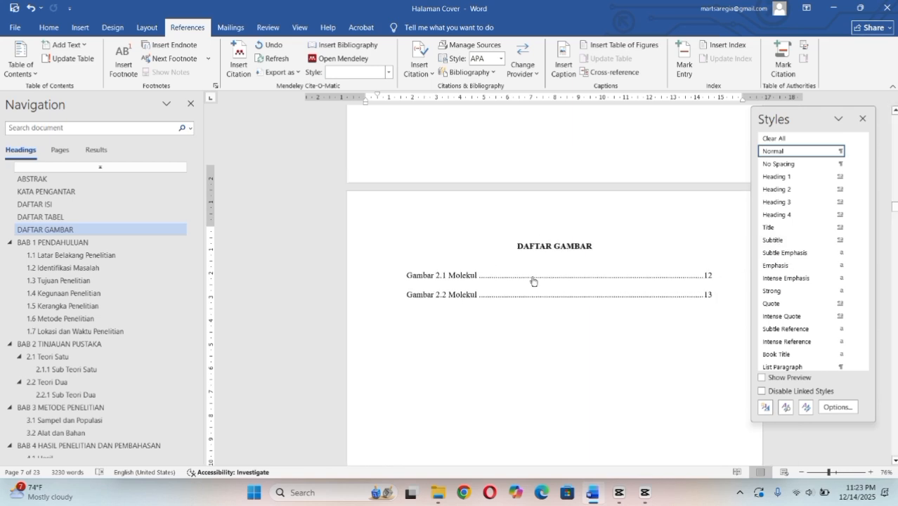
pyautogui.scroll(-5, 532, 277)
pyautogui.click(863, 118)
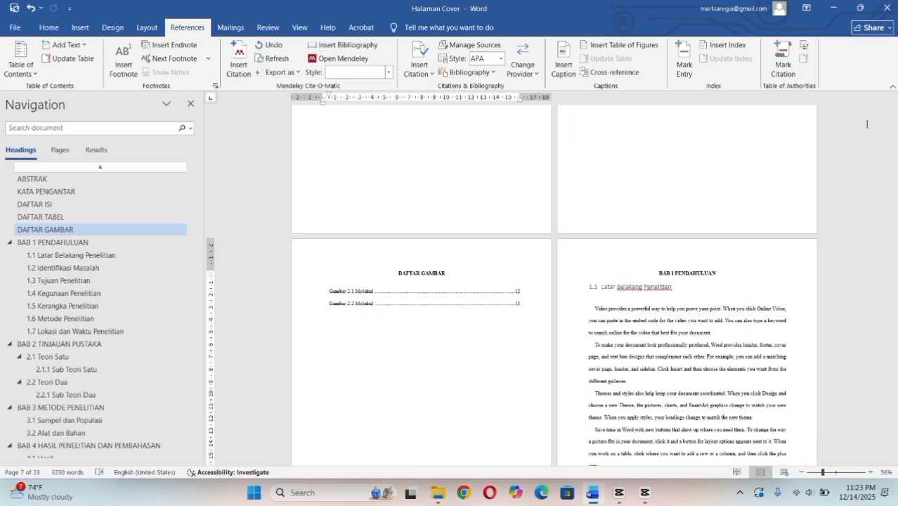
# Look through the document pages from the cover and ABSTRAK through the lists to the BAB 1 sections.
pyautogui.scroll(-5, 725, 207)
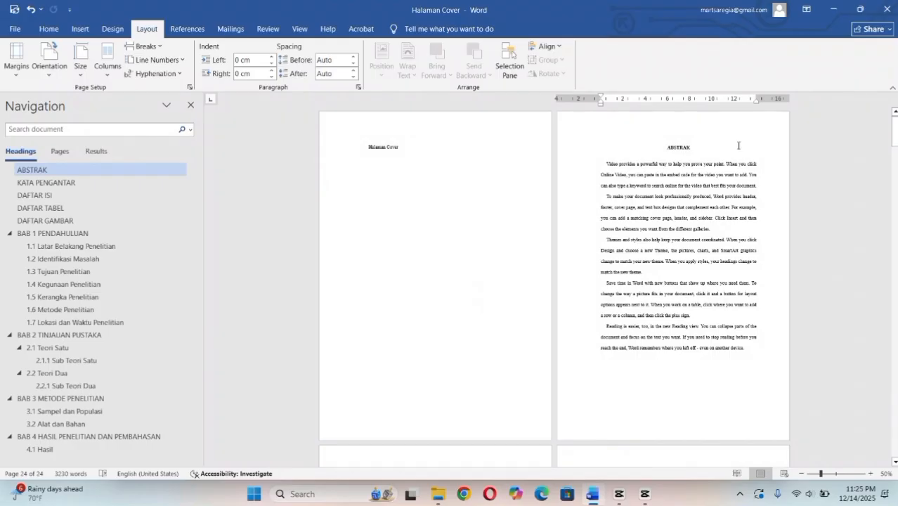
pyautogui.scroll(-3, 516, 339)
pyautogui.scroll(-12, 518, 341)
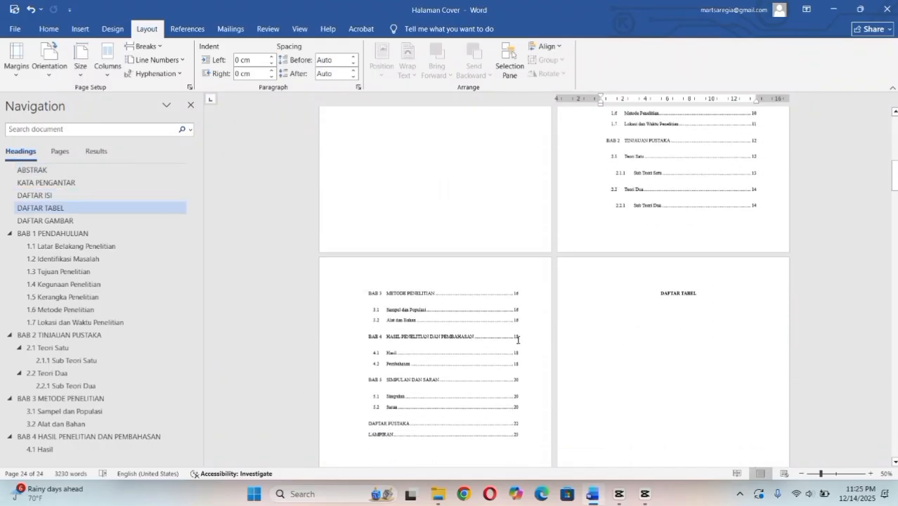
pyautogui.scroll(-7, 557, 301)
pyautogui.scroll(-15, 557, 301)
pyautogui.scroll(-4, 560, 296)
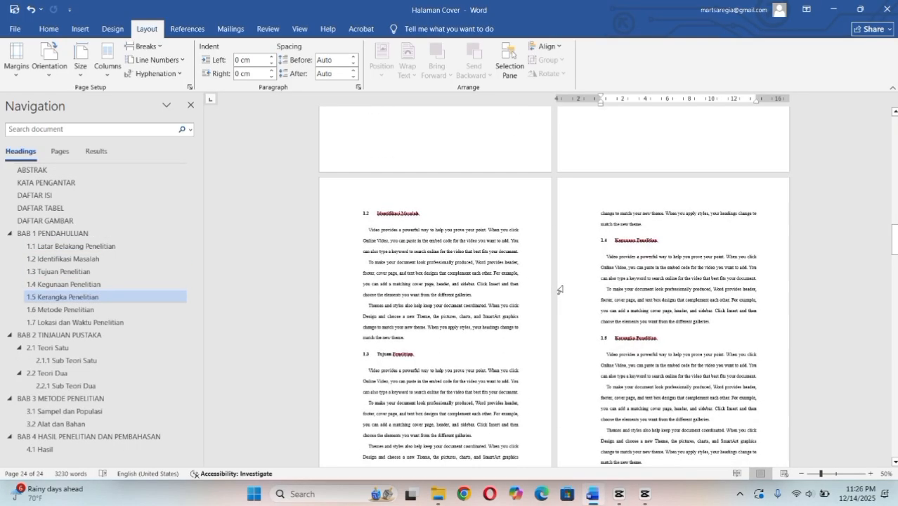
pyautogui.scroll(12, 560, 288)
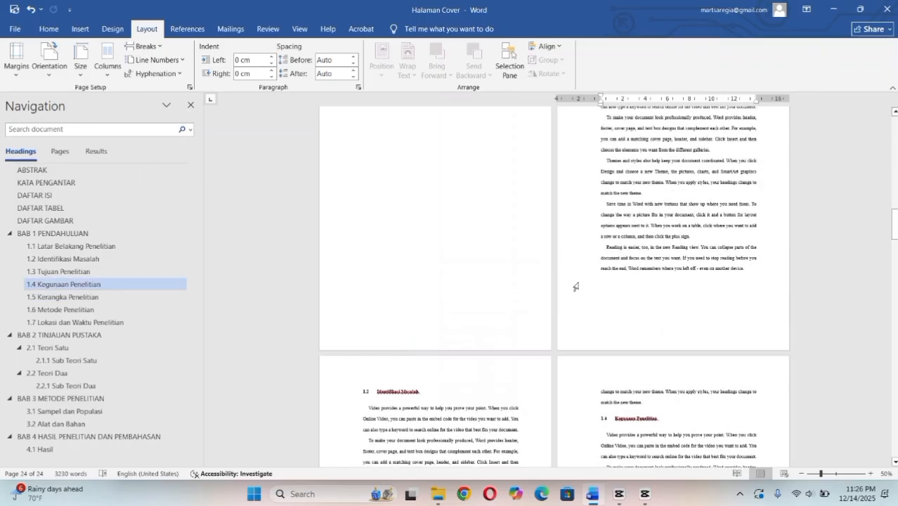
pyautogui.scroll(8, 577, 283)
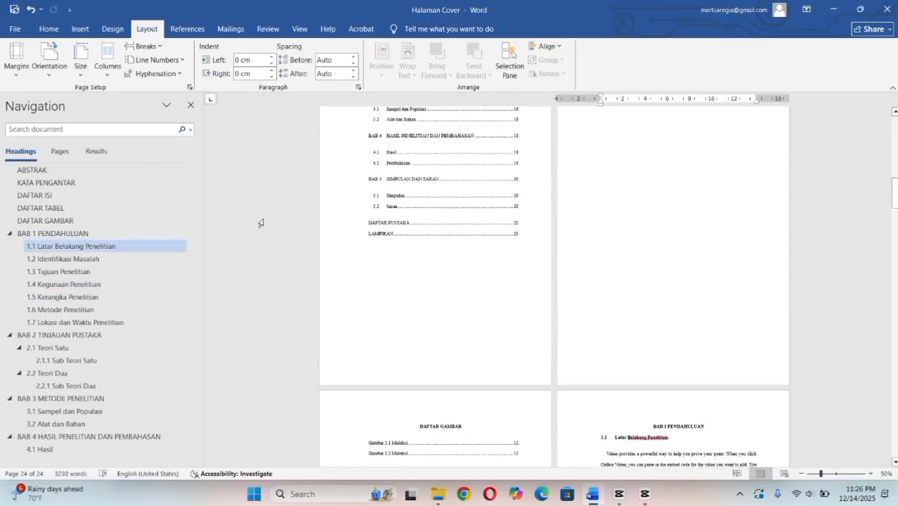
# Unlink the header and footer of the ABSTRAK section from the previous cover section.
pyautogui.click(105, 171)
pyautogui.scroll(3, 570, 212)
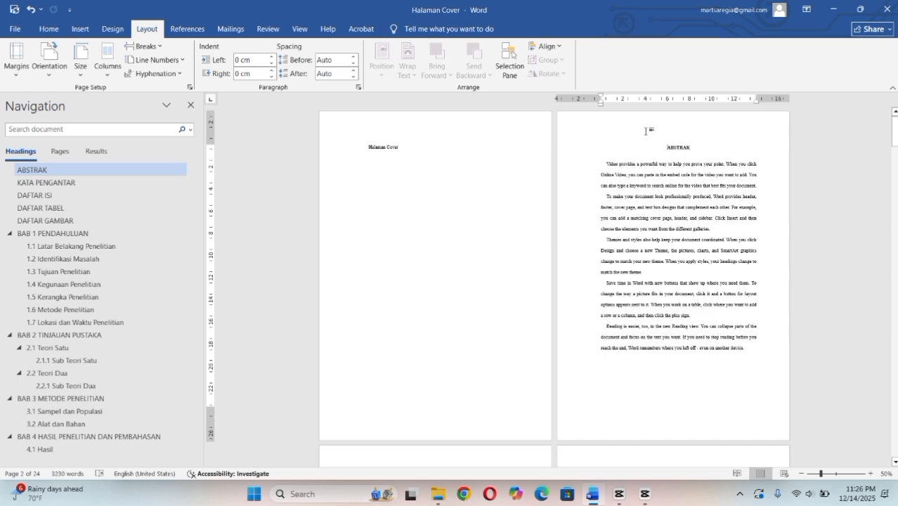
pyautogui.doubleClick(645, 130)
pyautogui.keyDown('ctrl'); pyautogui.scroll(1, 613, 139); pyautogui.keyUp('ctrl')
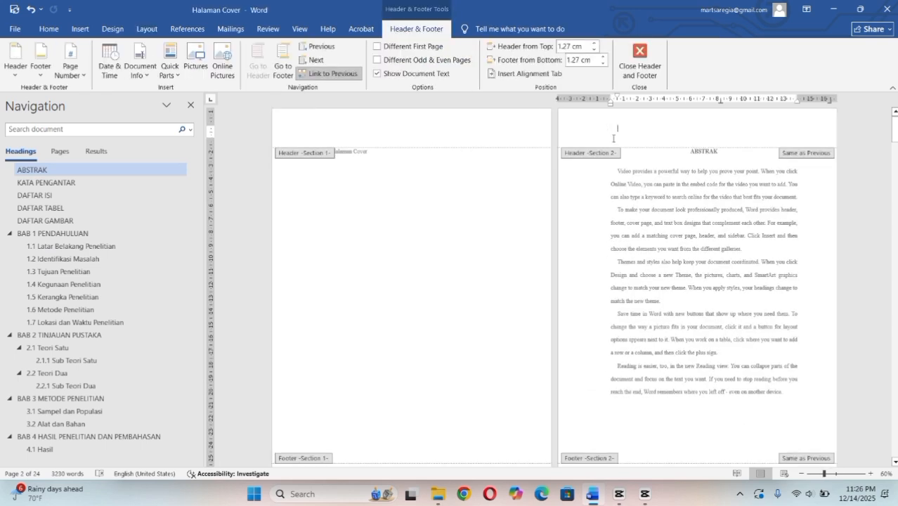
pyautogui.scroll(-2, 613, 139)
pyautogui.scroll(2, 611, 140)
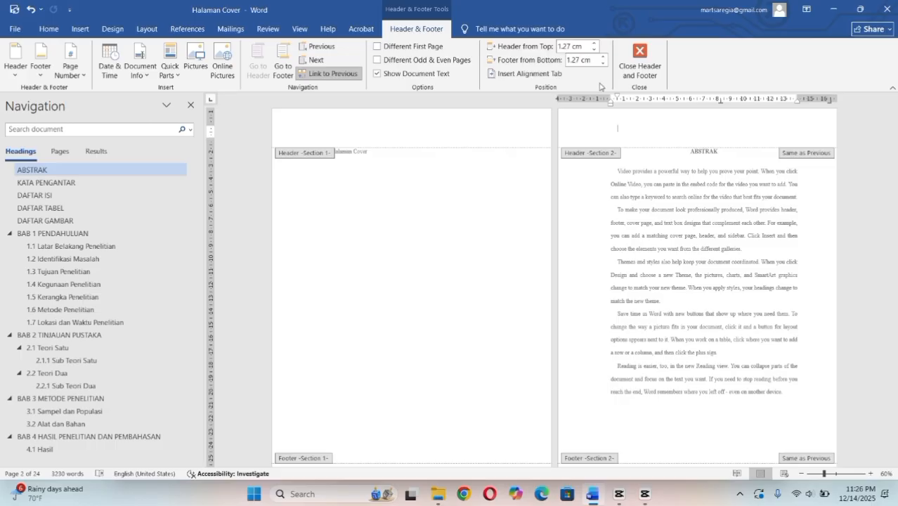
pyautogui.click(345, 74)
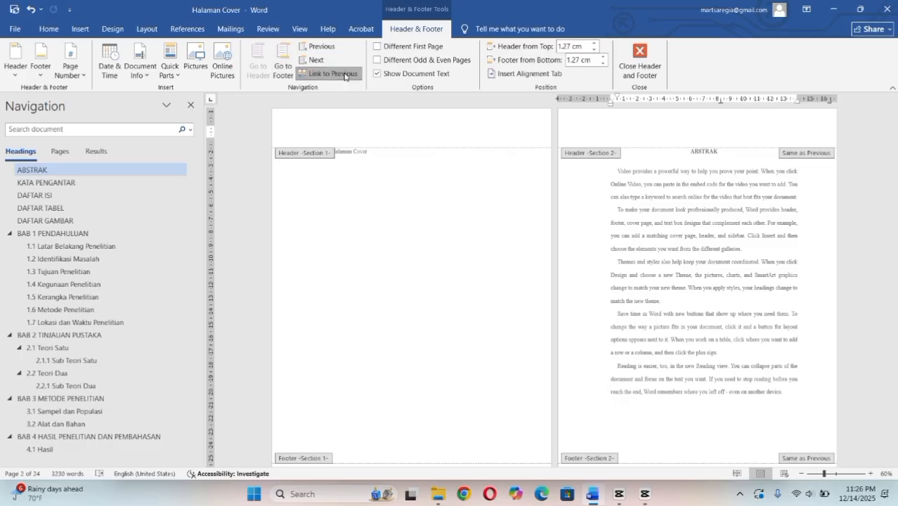
pyautogui.click(284, 67)
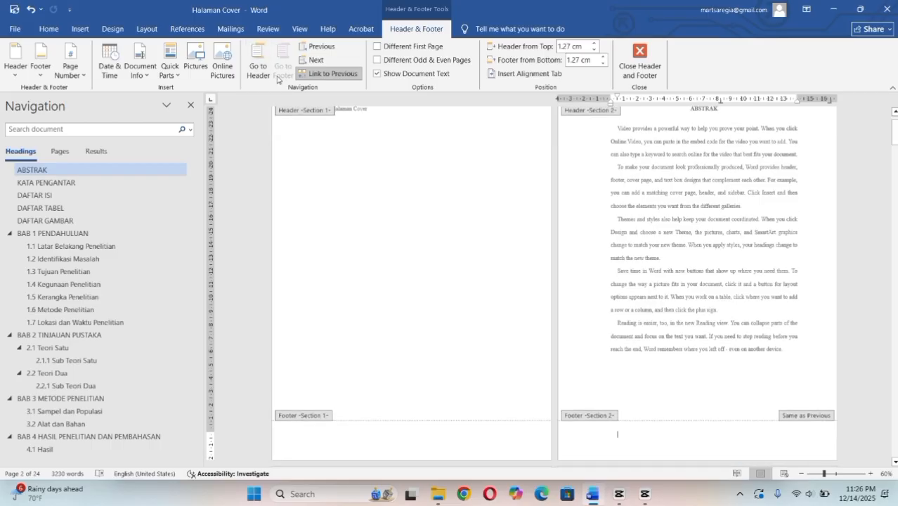
pyautogui.click(332, 74)
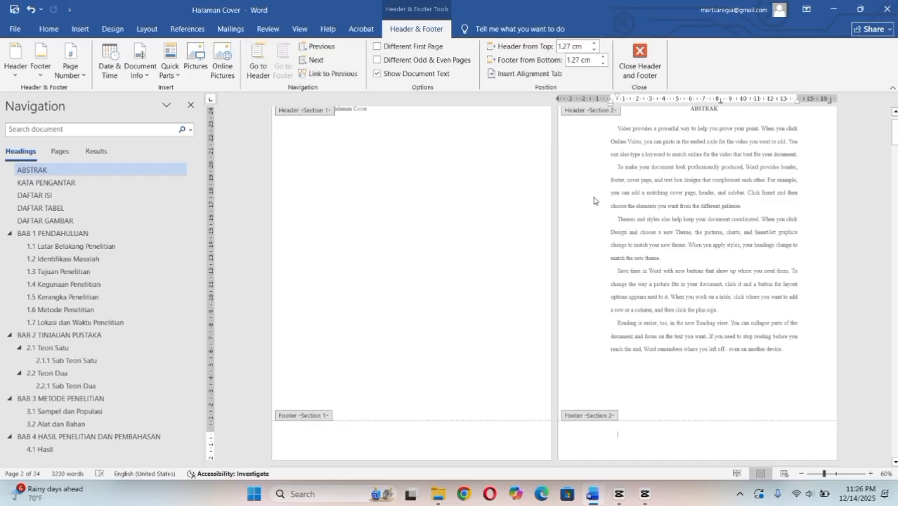
# Insert a Plain Number 1 page number at the bottom of the page in the Section 2 footer.
pyautogui.click(71, 69)
pyautogui.moveTo(81, 91)
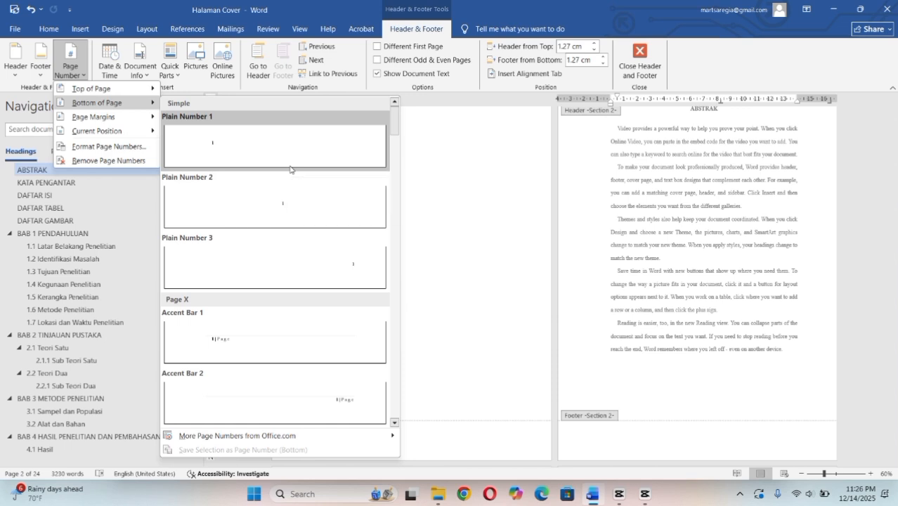
pyautogui.click(290, 168)
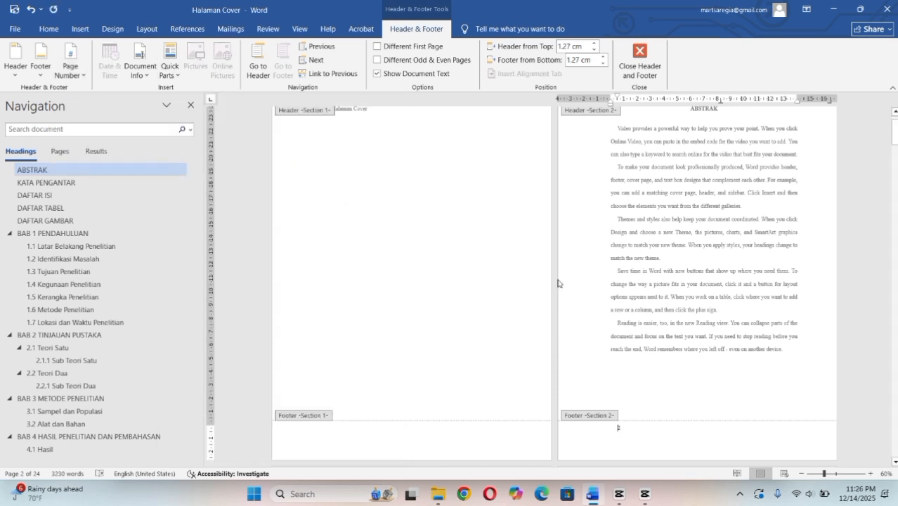
# Set the Section 2 page numbering to start at 1, check the following footers, and leave header and footer editing.
pyautogui.click(68, 69)
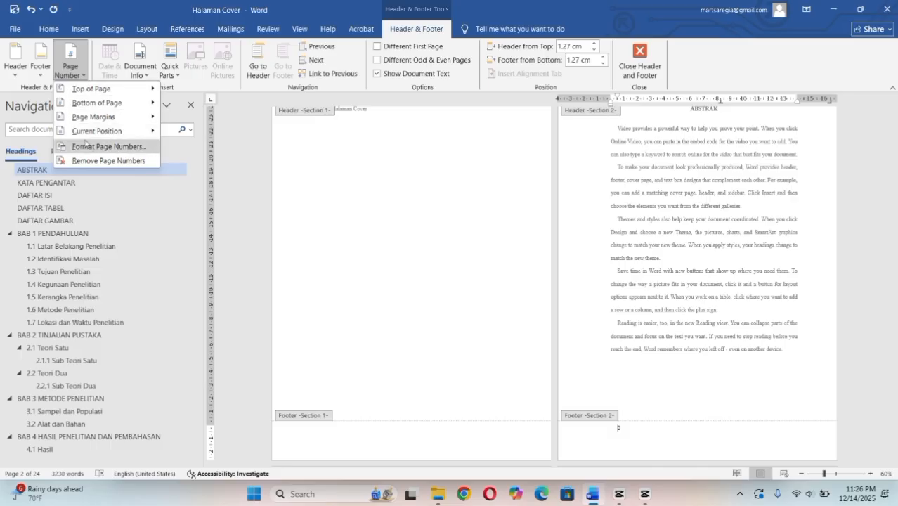
pyautogui.click(98, 147)
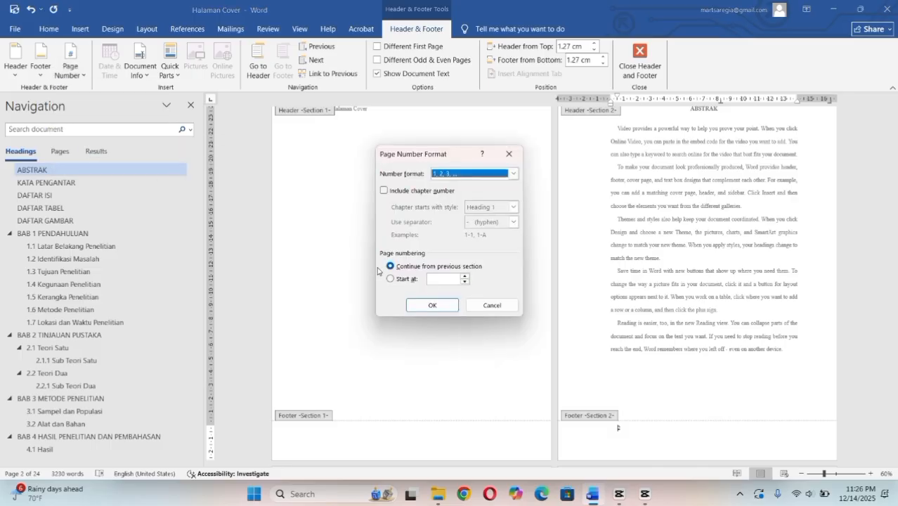
pyautogui.click(451, 278)
pyautogui.write('1')
pyautogui.click(433, 305)
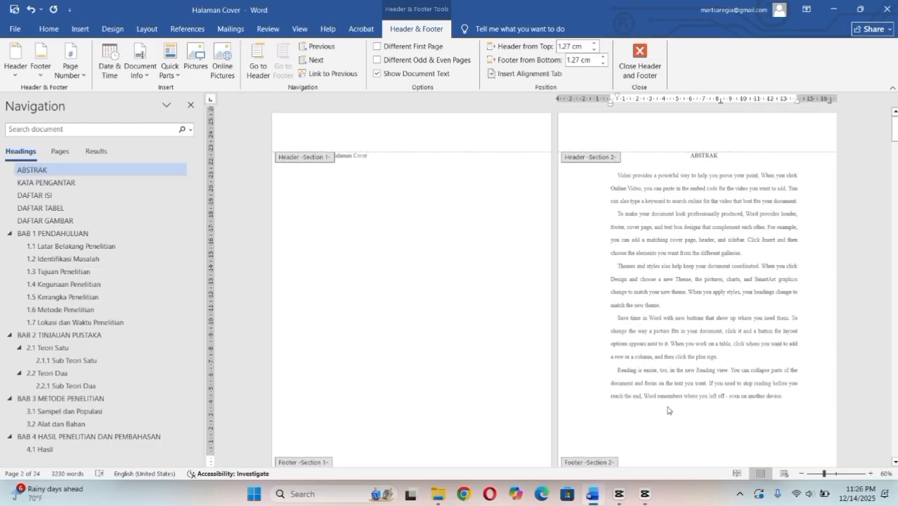
pyautogui.scroll(-5, 664, 411)
pyautogui.scroll(-5, 662, 399)
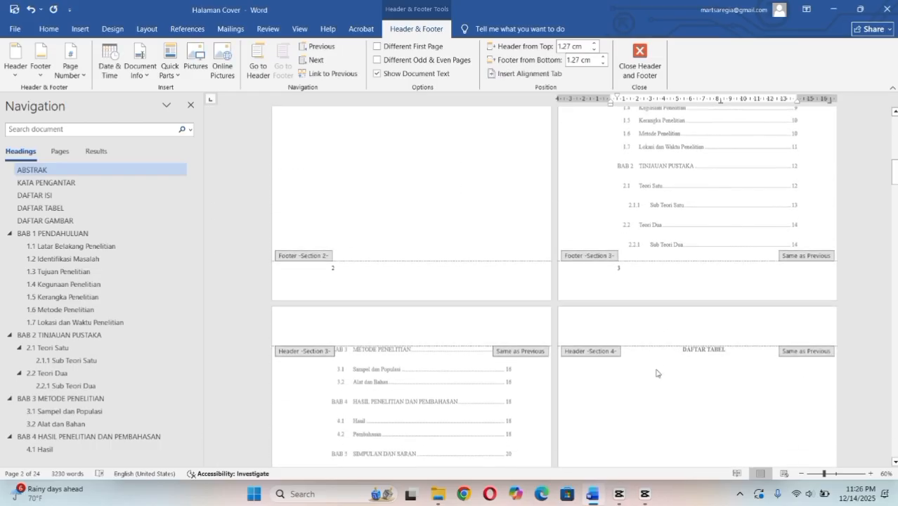
pyautogui.scroll(3, 655, 364)
pyautogui.scroll(5, 655, 363)
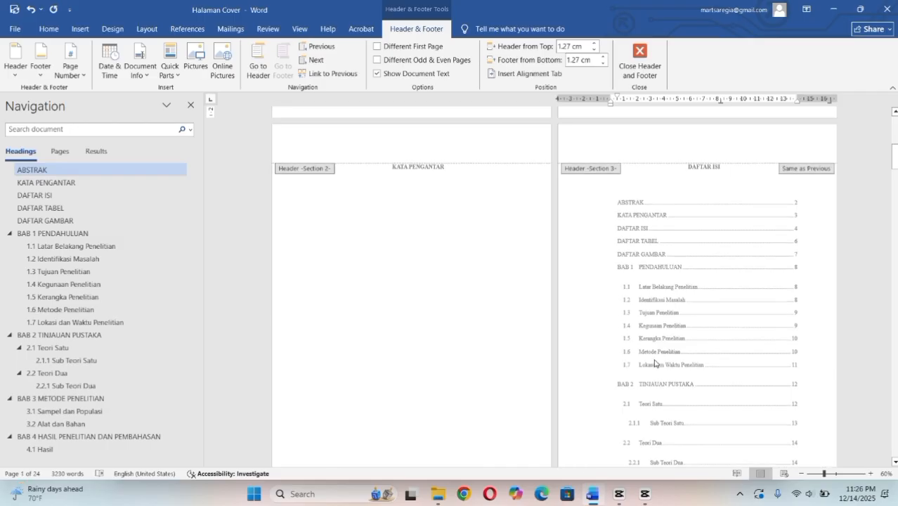
pyautogui.click(640, 60)
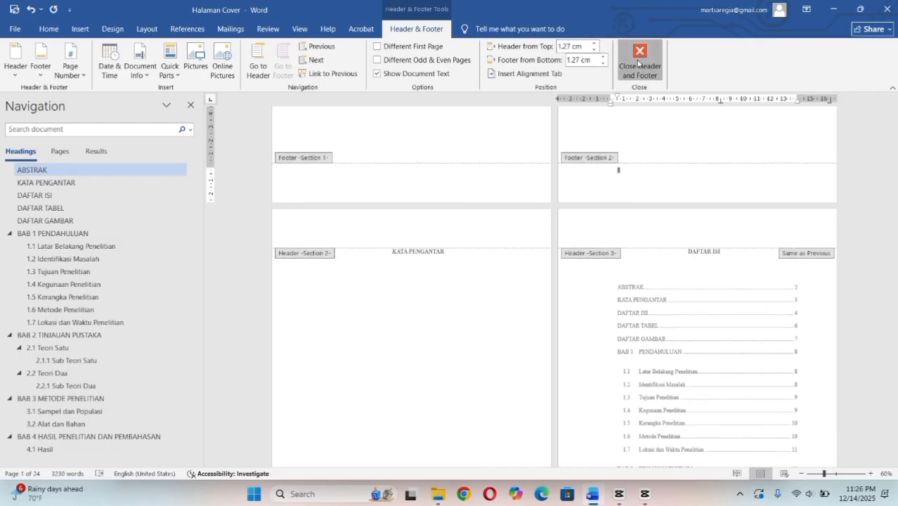
# Update only the page numbers of the table of contents under DAFTAR ISI.
pyautogui.scroll(-4, 626, 160)
pyautogui.click(692, 310)
pyautogui.click(664, 272)
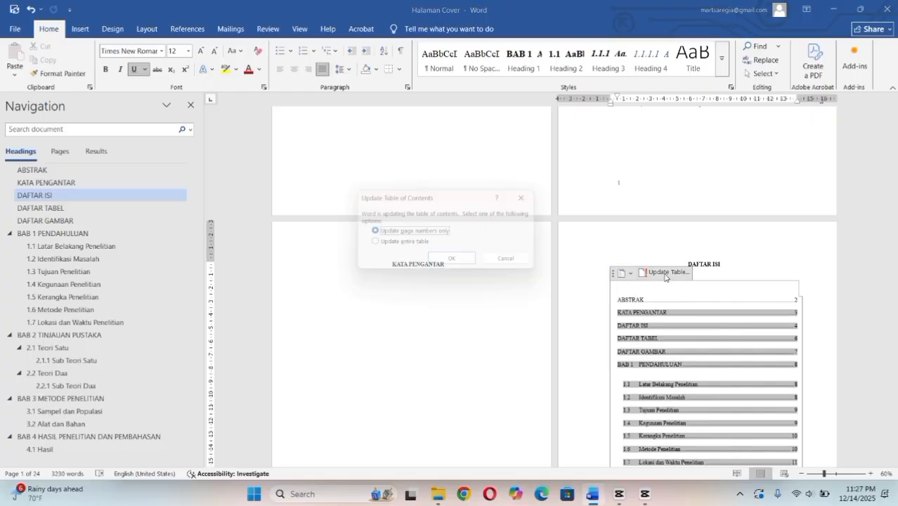
pyautogui.click(451, 261)
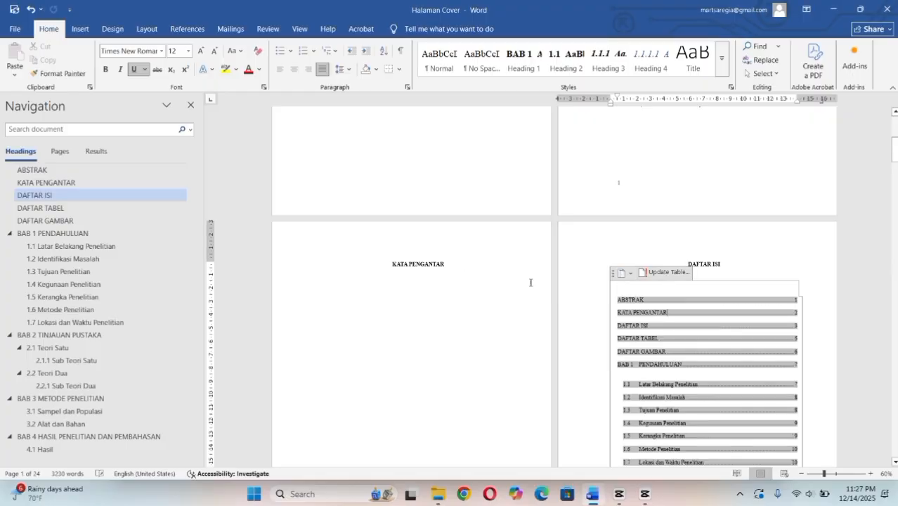
pyautogui.scroll(-3, 795, 303)
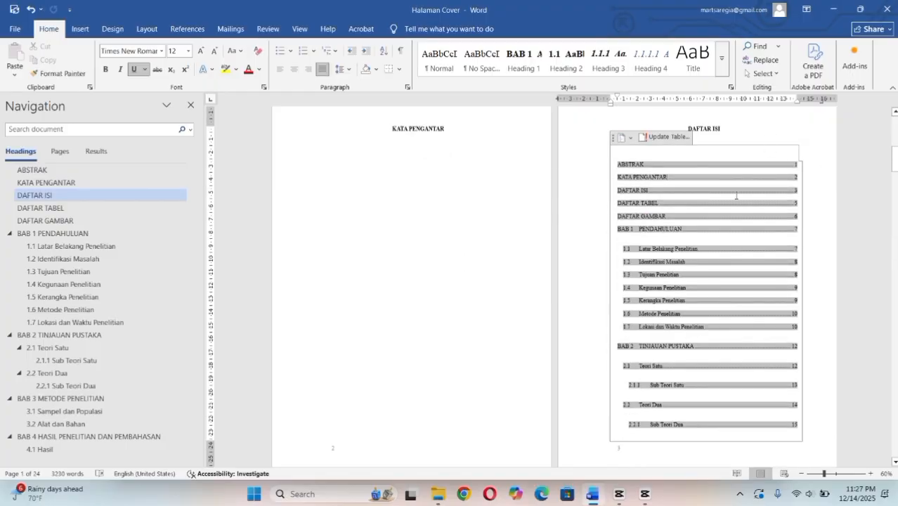
# Select the 2016 author citation text in section 1.1 Latar Belakang Penelitian and open the Mendeley library to choose its source.
pyautogui.scroll(-3, 645, 244)
pyautogui.click(597, 260)
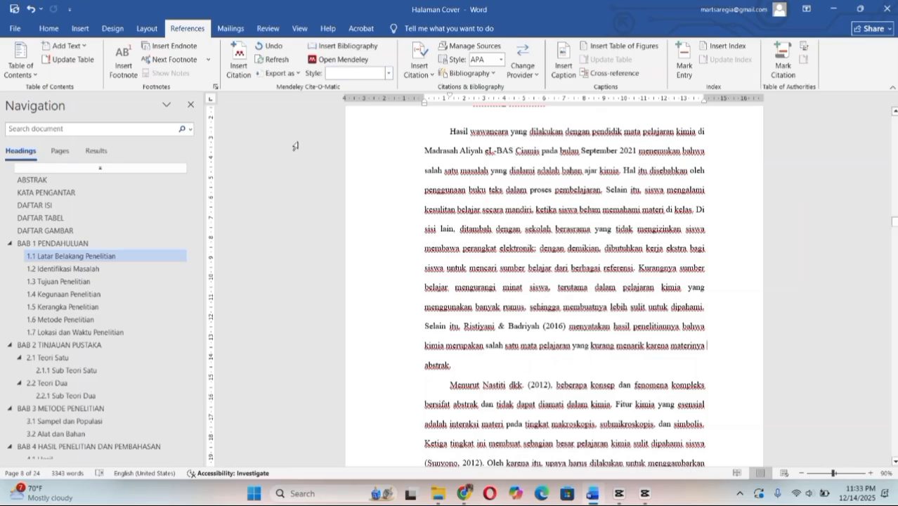
pyautogui.moveTo(465, 326); pyautogui.dragTo(566, 327)
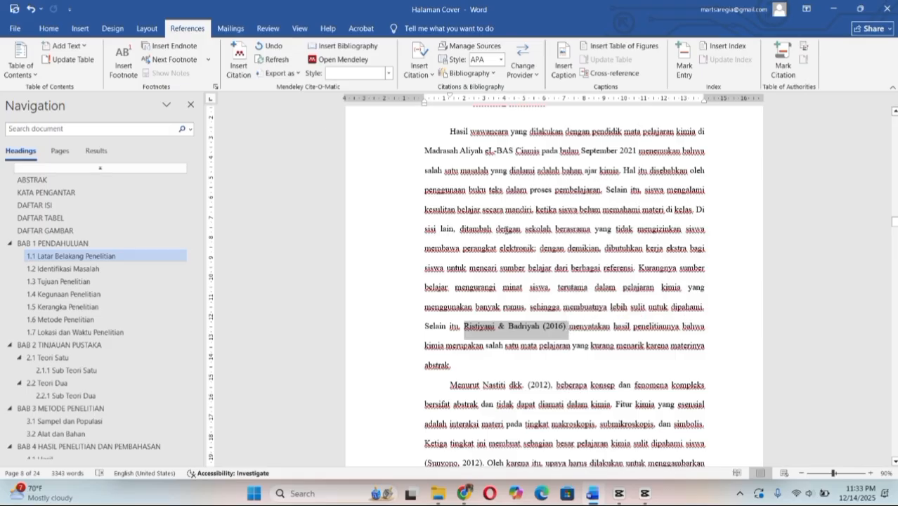
pyautogui.click(240, 73)
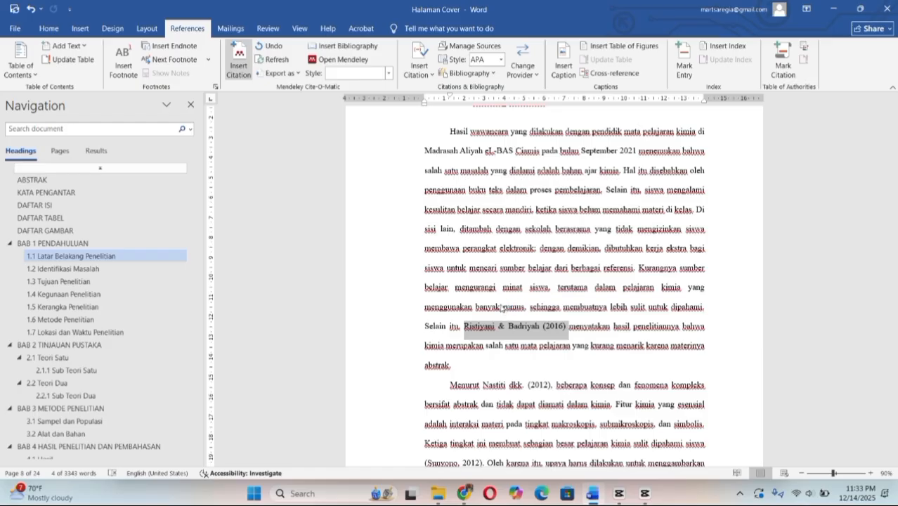
pyautogui.click(526, 293)
pyautogui.click(633, 322)
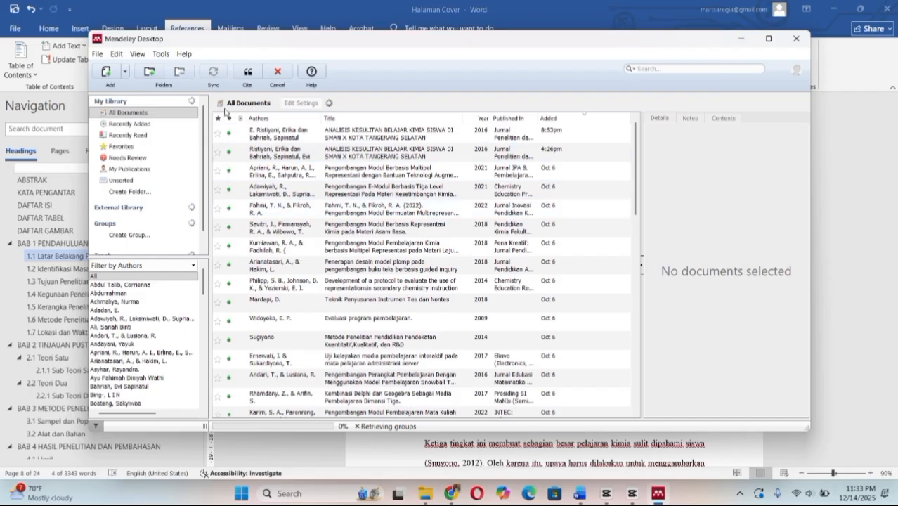
# Open the form for adding a reference manually, examine its Journal Article fields, and close it without saving.
pyautogui.click(124, 71)
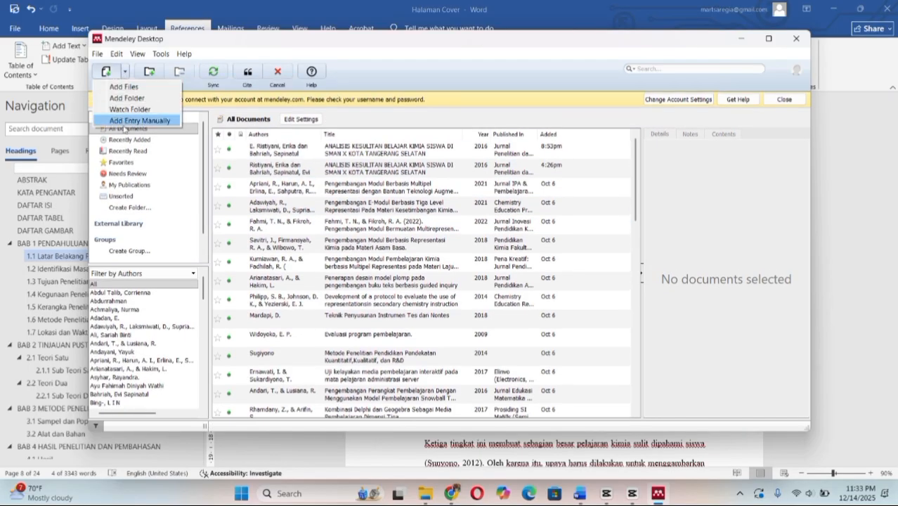
pyautogui.click(157, 123)
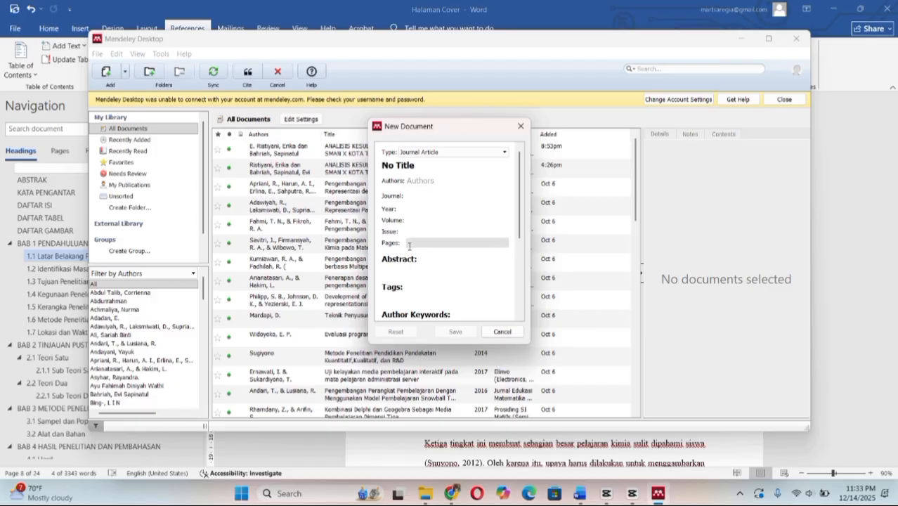
pyautogui.scroll(-1, 409, 246)
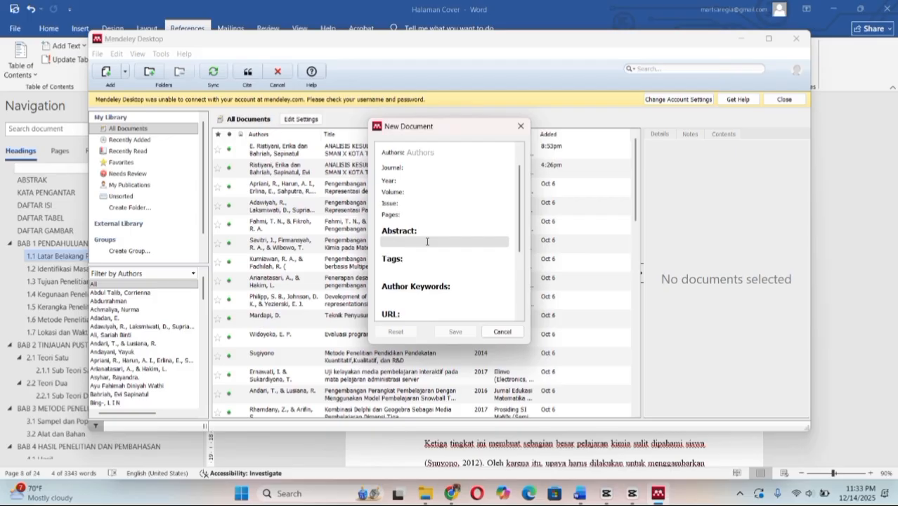
pyautogui.scroll(-4, 426, 241)
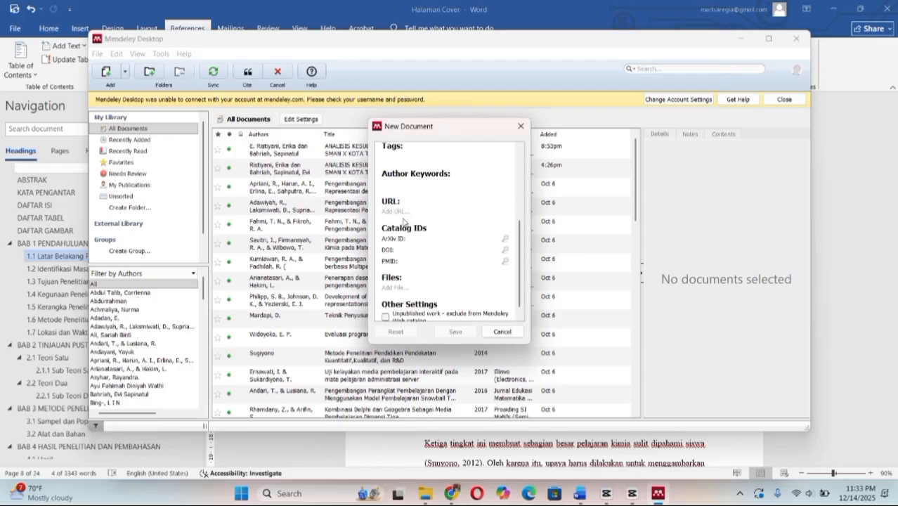
pyautogui.scroll(-1, 405, 232)
pyautogui.scroll(5, 428, 263)
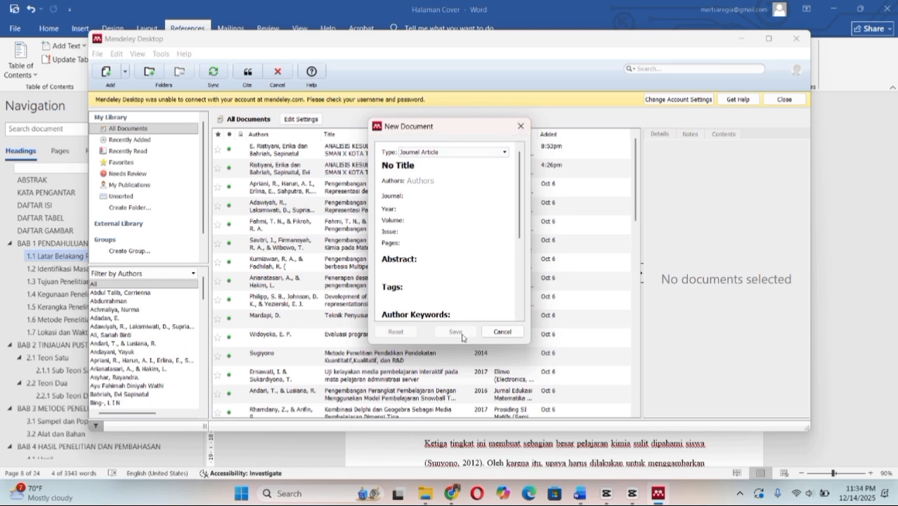
pyautogui.click(521, 126)
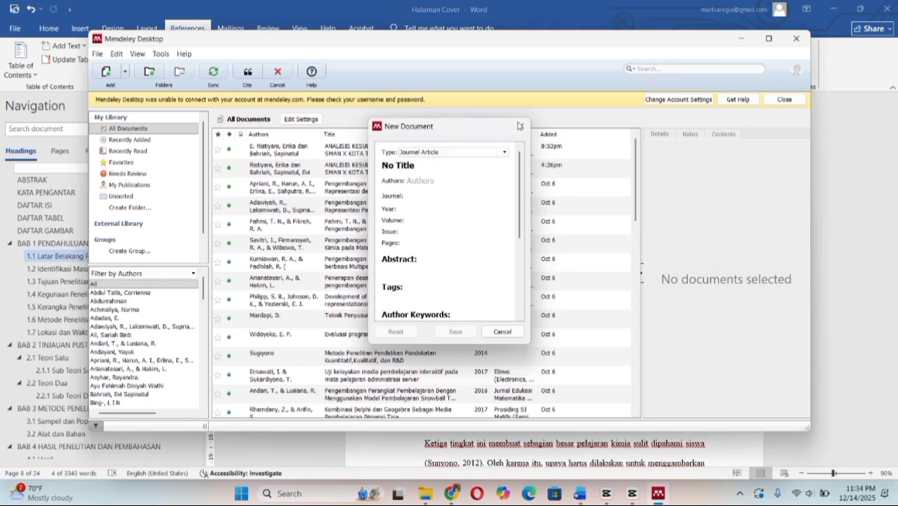
# Cite the most recently added 2016 article "ANALISIS KESULITAN BELAJAR KIMIA SISWA DI SMAN X KOTA TANGERANG SELATAN" in place of the selected text.
pyautogui.click(276, 155)
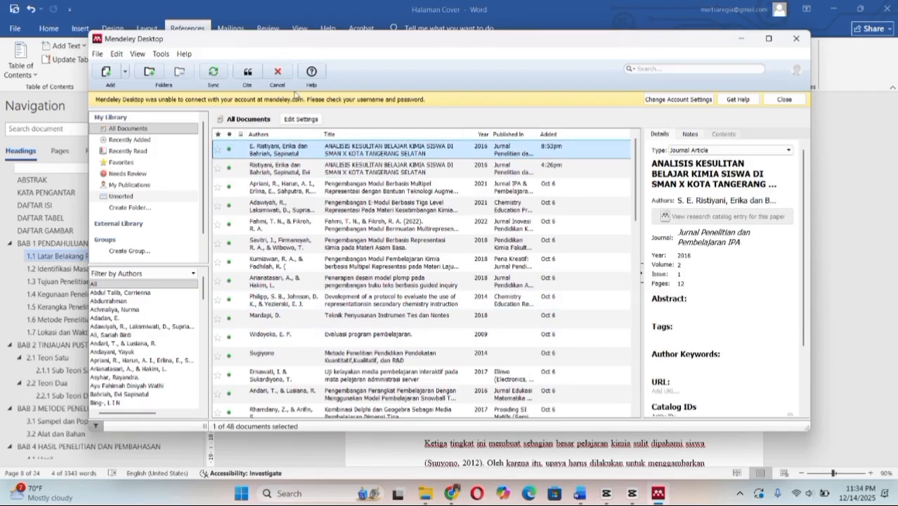
pyautogui.click(246, 74)
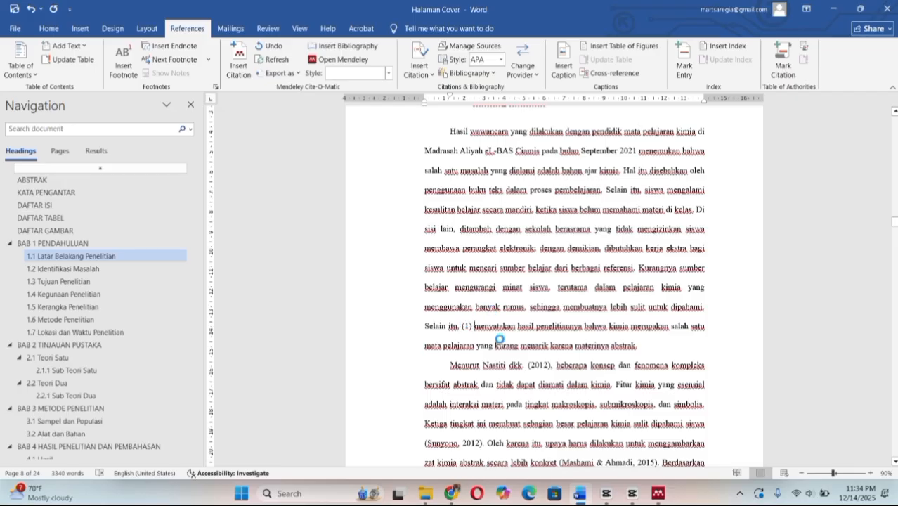
# Insert the Mendeley bibliography under the DAFTAR PUSTAKA heading.
pyautogui.scroll(-2, 475, 331)
pyautogui.scroll(-2, 141, 337)
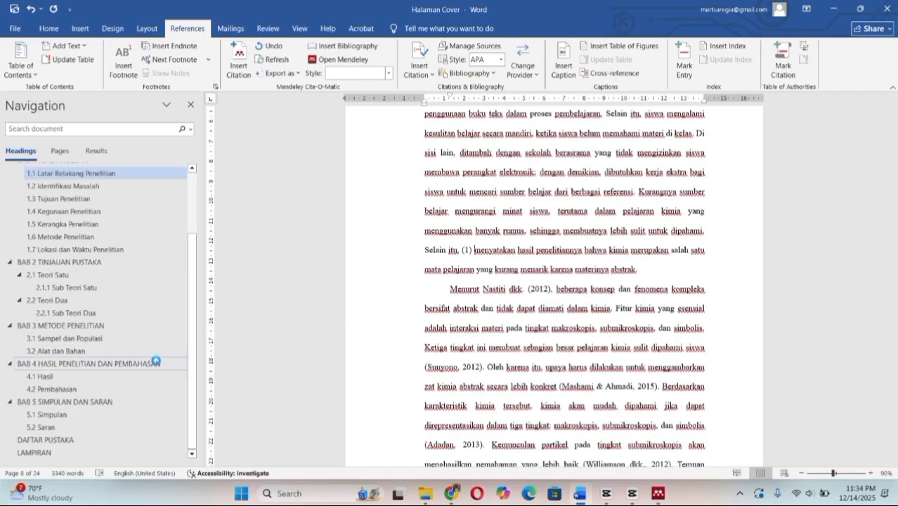
pyautogui.click(90, 440)
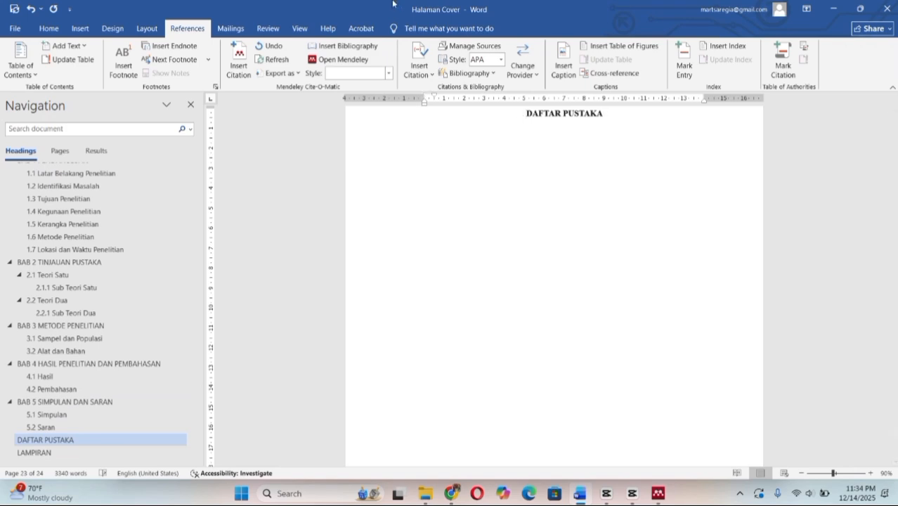
pyautogui.click(355, 48)
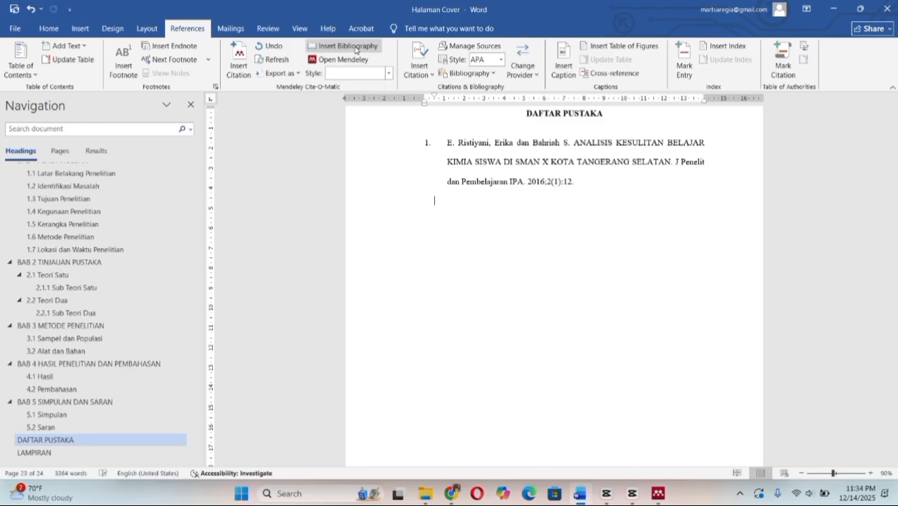
# Remove the number and the gap in front of the bibliography entry under DAFTAR PUSTAKA, undoing any unwanted deletion.
pyautogui.click(448, 145)
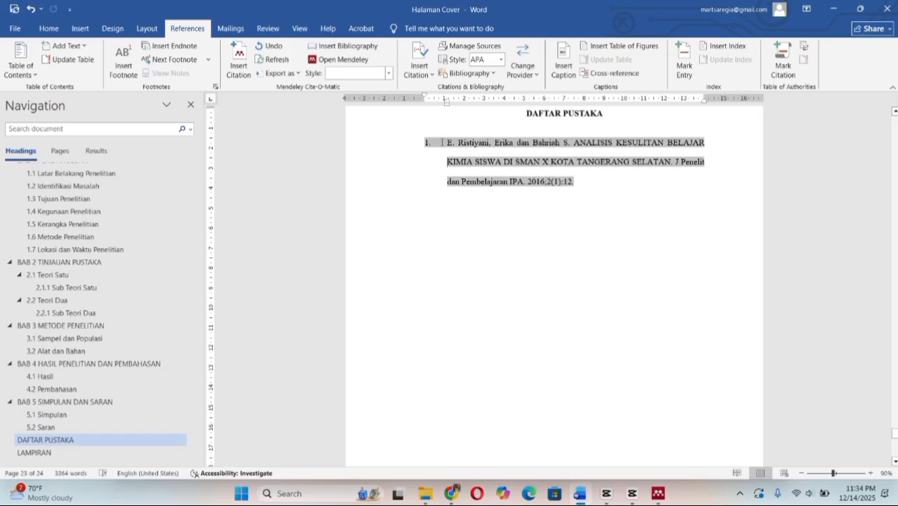
pyautogui.press('BackSpace')
pyautogui.press('BackSpace')
pyautogui.press('BackSpace')
pyautogui.press('BackSpace')
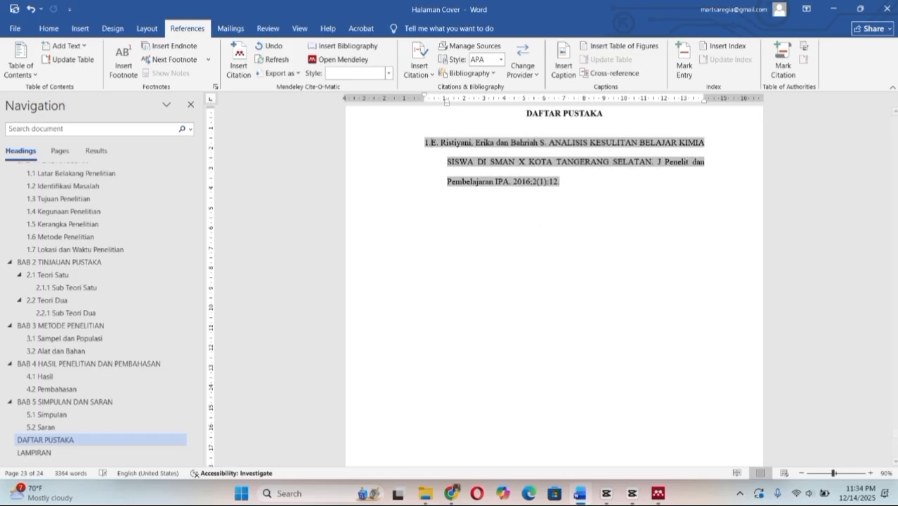
pyautogui.press('BackSpace')
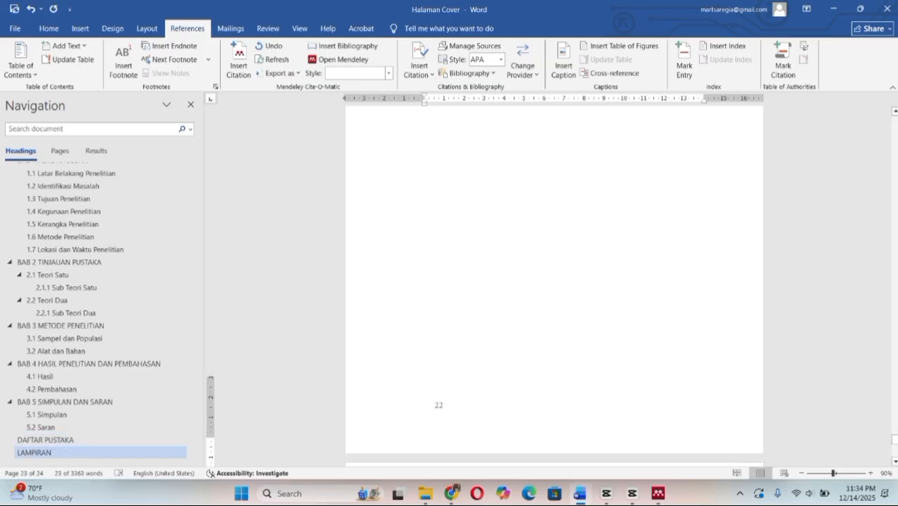
pyautogui.hotkey('ctrl', 'z')
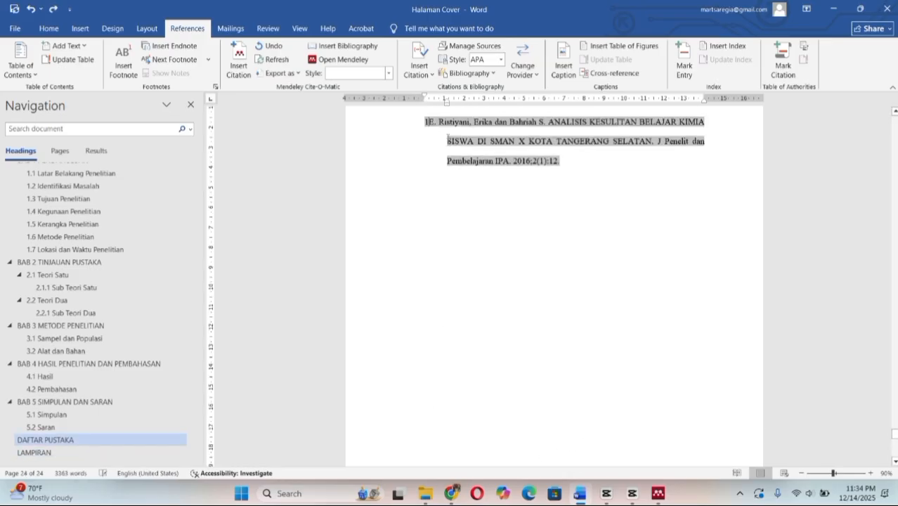
pyautogui.press('BackSpace')
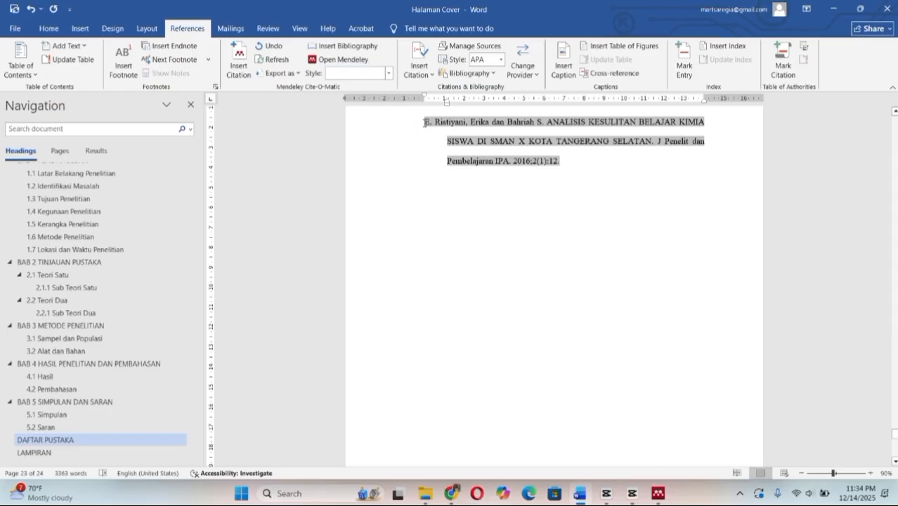
# Clear the hanging indent of the bibliography entry under DAFTAR PUSTAKA and apply a one-level hanging indent again.
pyautogui.hotkey('ctrl', 'shift', 't')
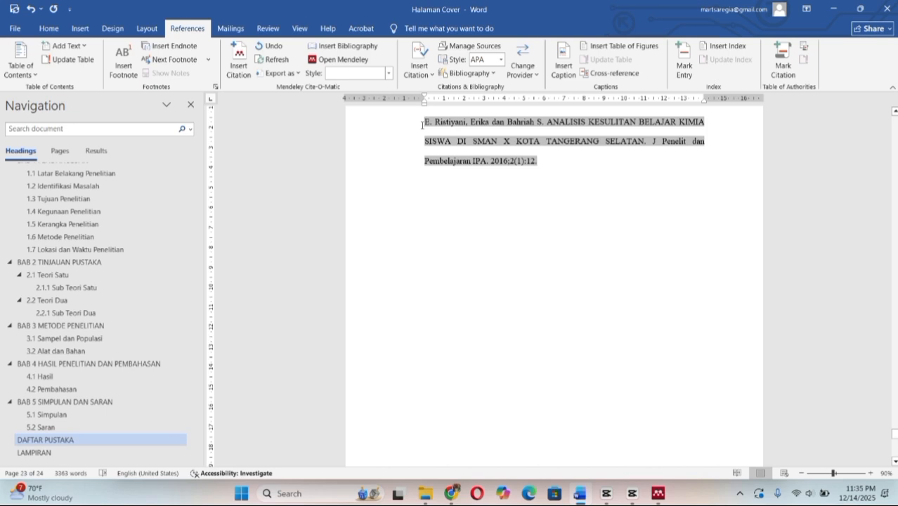
pyautogui.scroll(3, 546, 168)
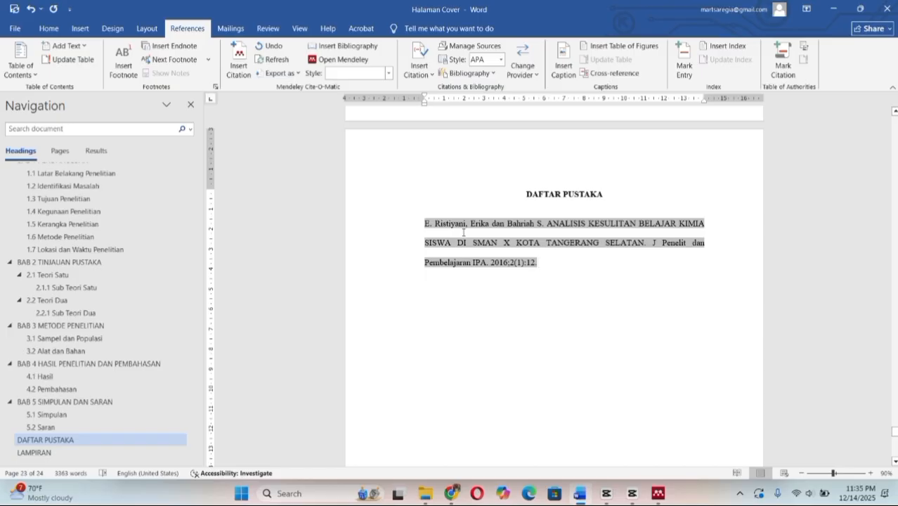
pyautogui.hotkey('ctrl', 't')
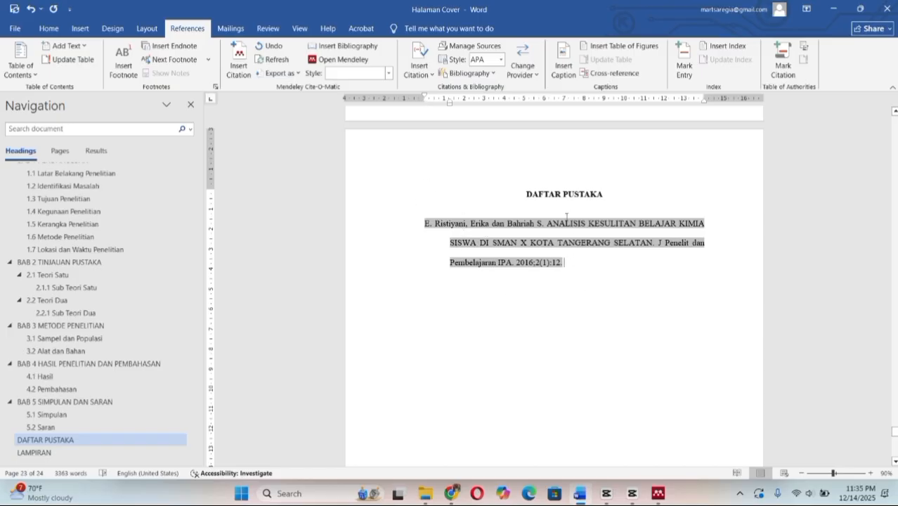
pyautogui.click(46, 28)
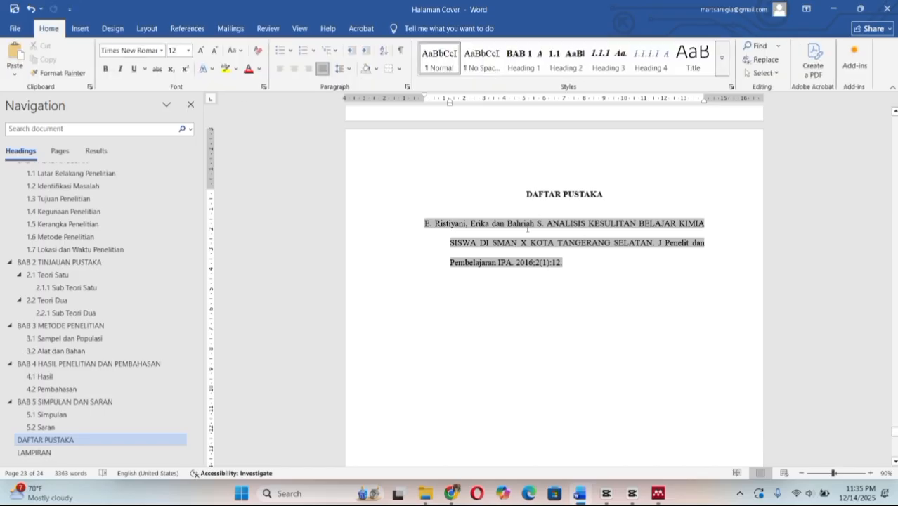